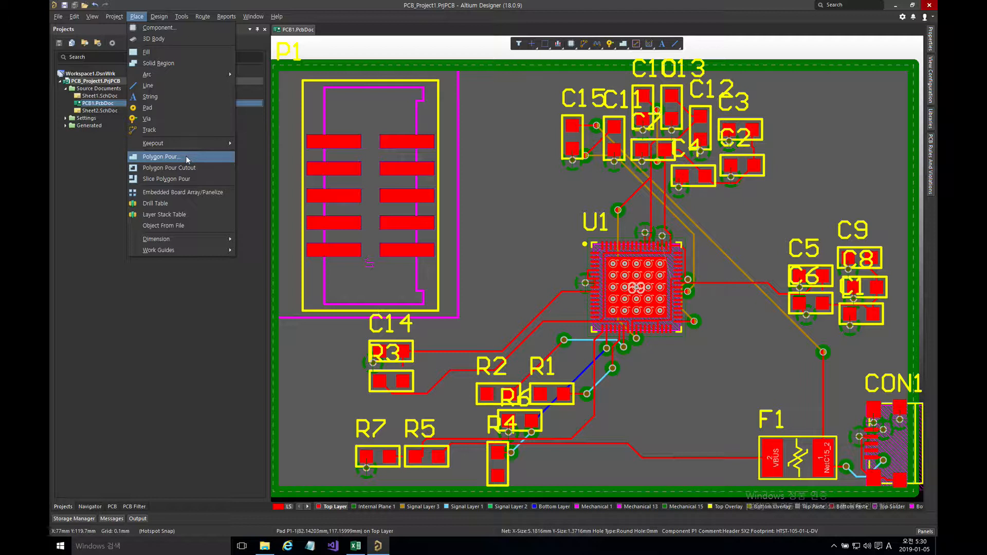
Place a 3 x 4 mm rectangular solid region on the Top Layer between P1 and U1, using a 1.000 mm snap grid
left_click(171, 63)
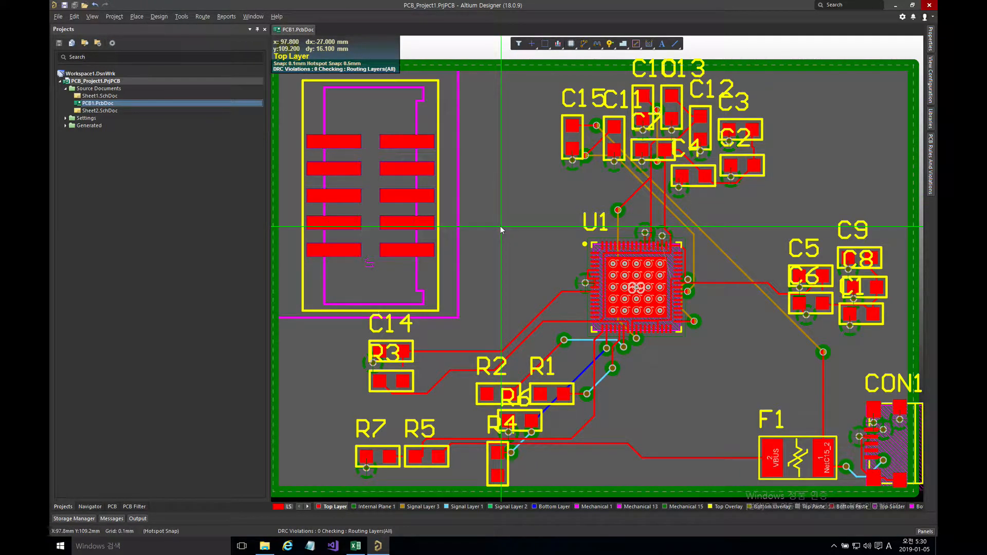
scroll(502, 228, "up", 5, "ctrl")
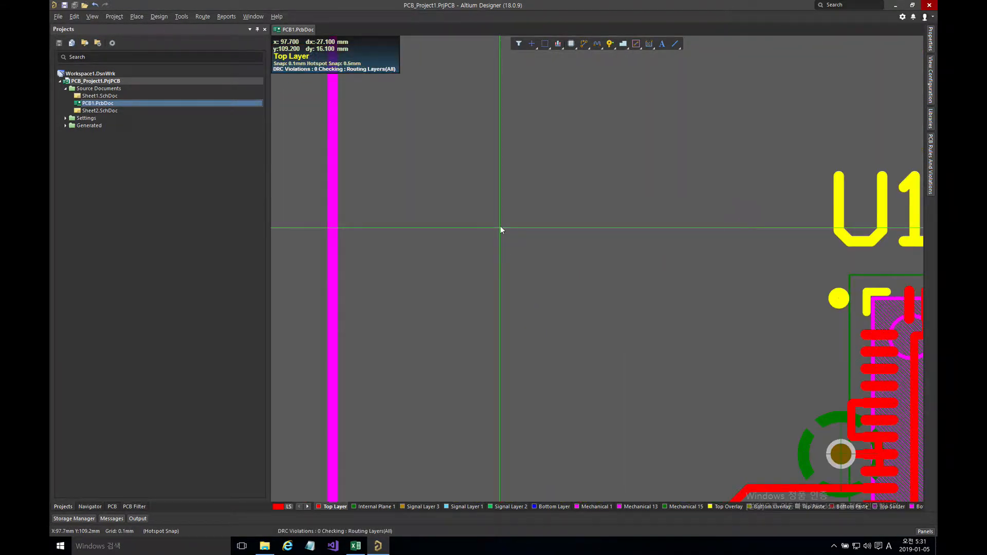
scroll(501, 229, "down", 2, "ctrl")
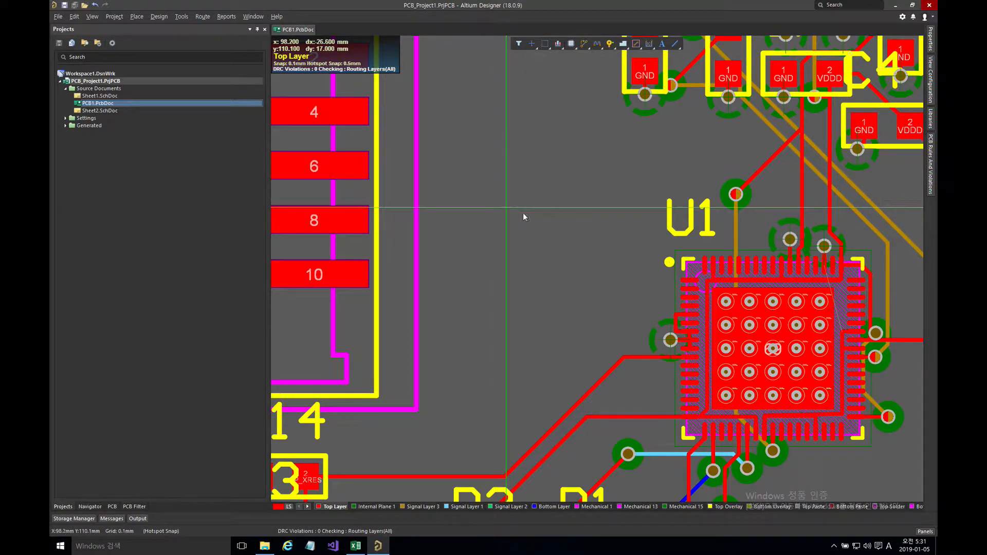
key("g")
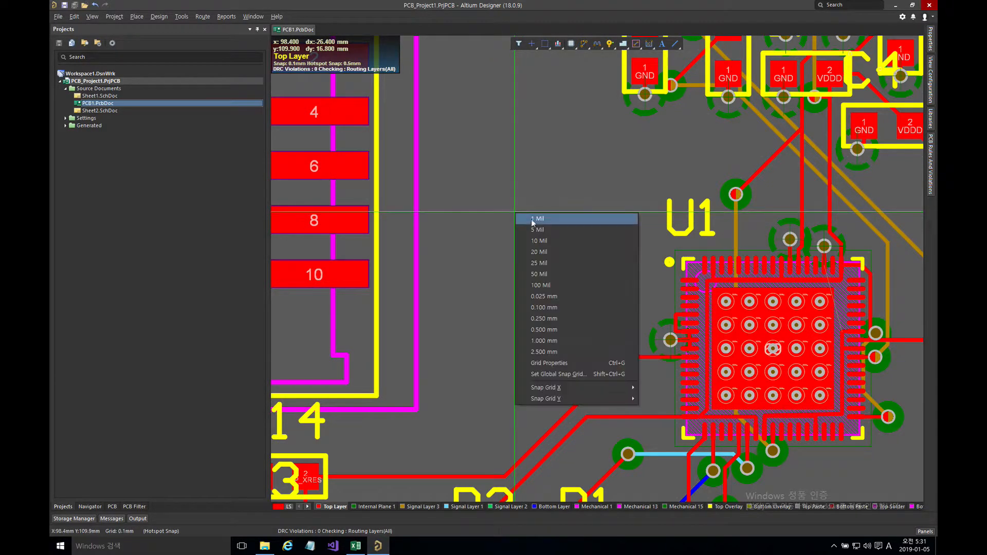
left_click(562, 340)
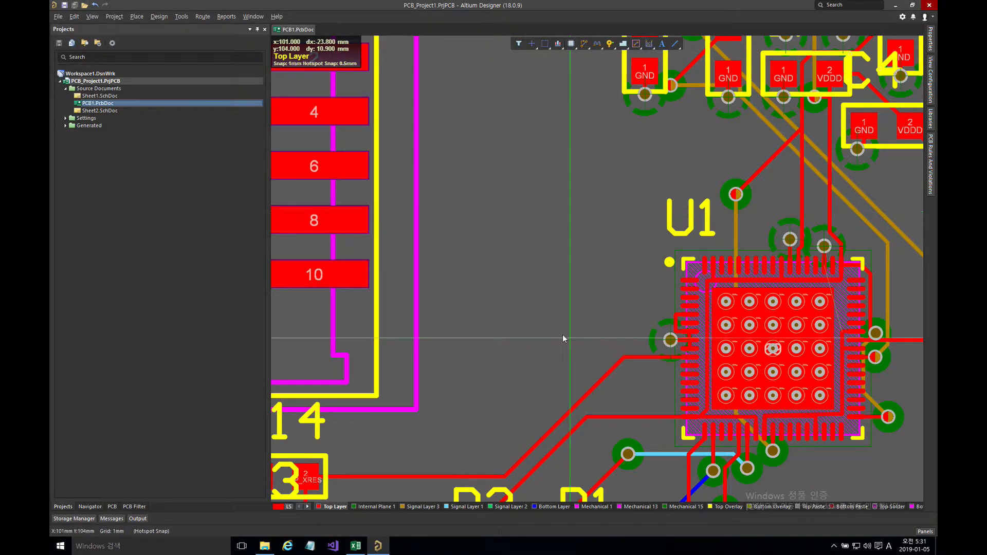
left_click(446, 189)
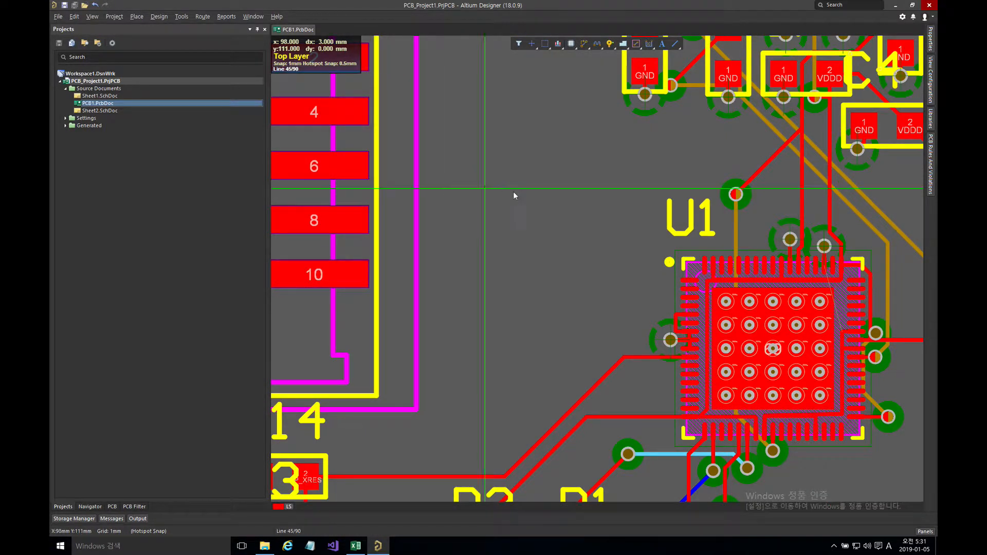
left_click(515, 192)
left_click(514, 269)
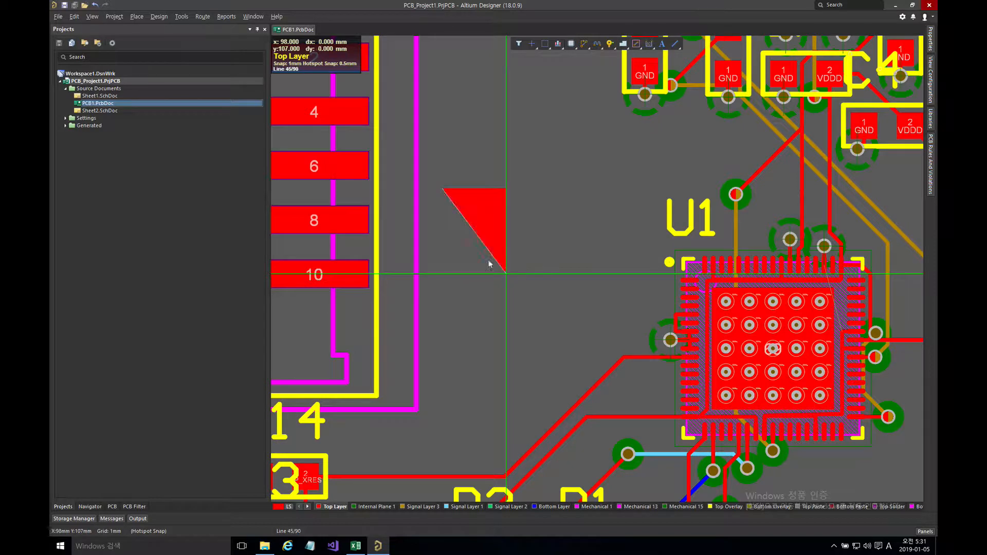
left_click(449, 270)
right_click(489, 218)
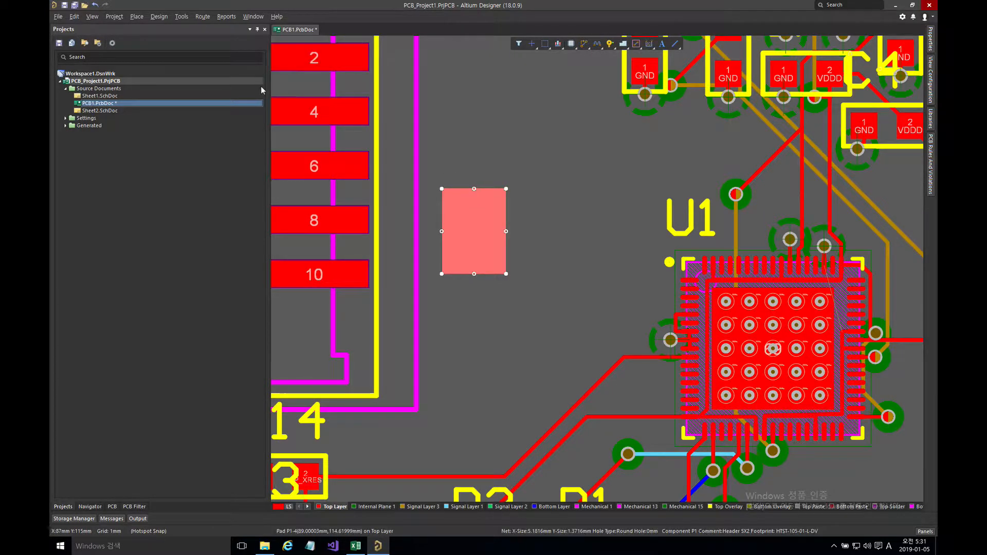
Place a 3 x 4 mm rectangular polygon pour on the Top Layer between the solid region and U1
left_click(138, 17)
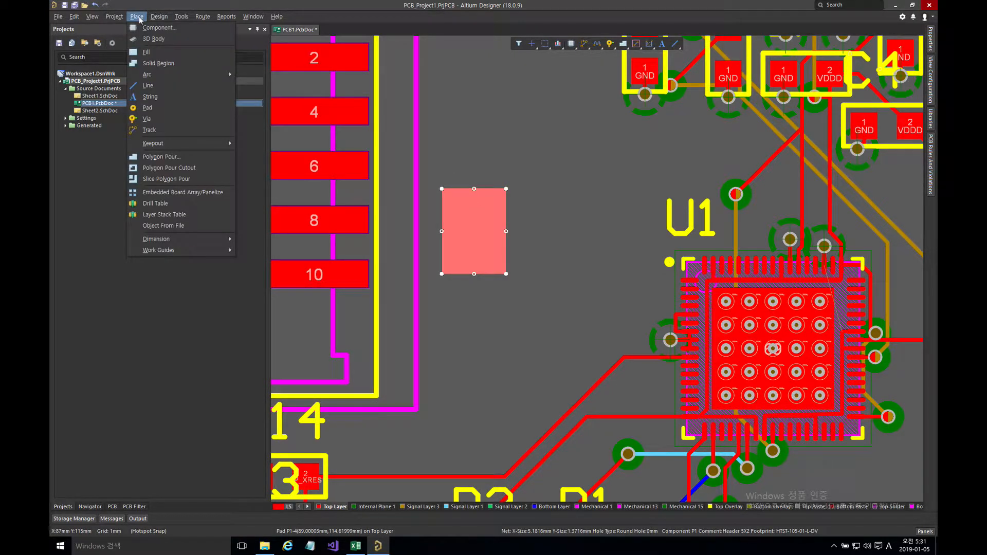
left_click(184, 158)
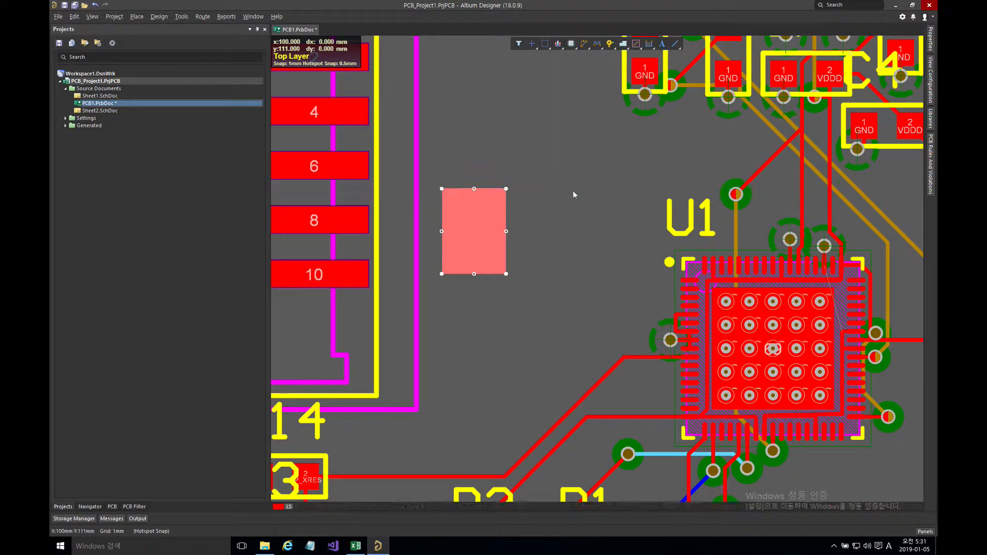
left_click(613, 188)
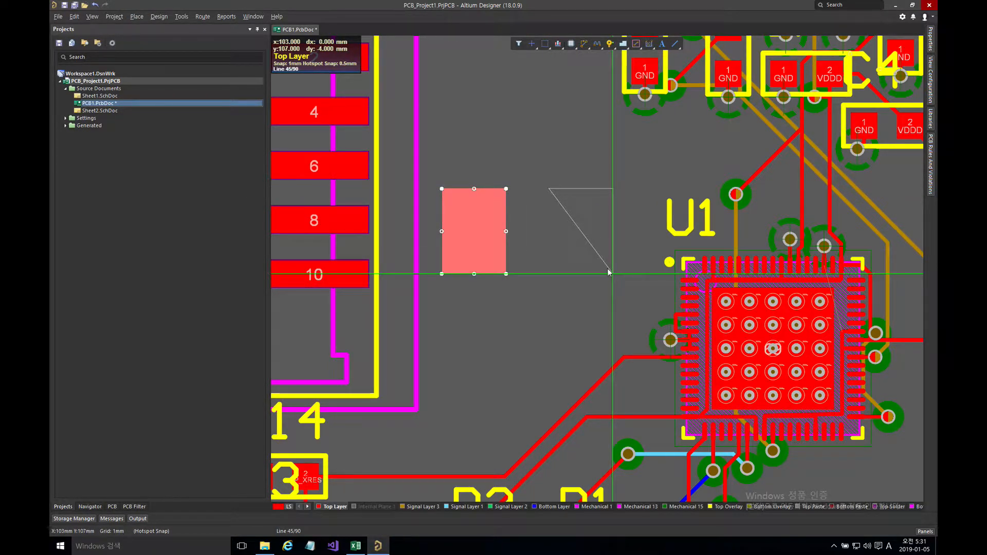
left_click(612, 273)
key("space")
left_click(549, 272)
right_click(599, 225)
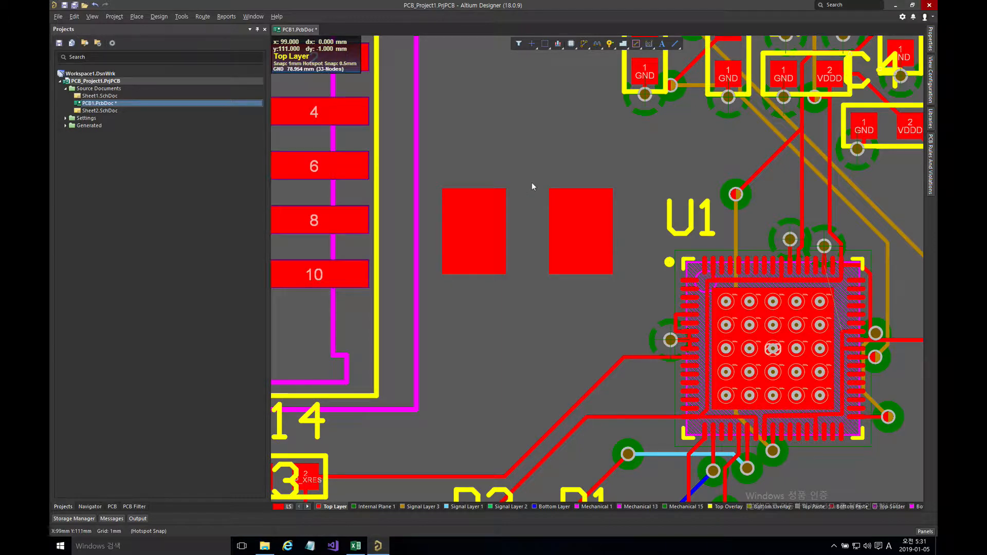
Place a 5 x 4 mm polygon pour cutout overlapping both the solid region and the polygon pour
scroll(534, 226, "down", 3)
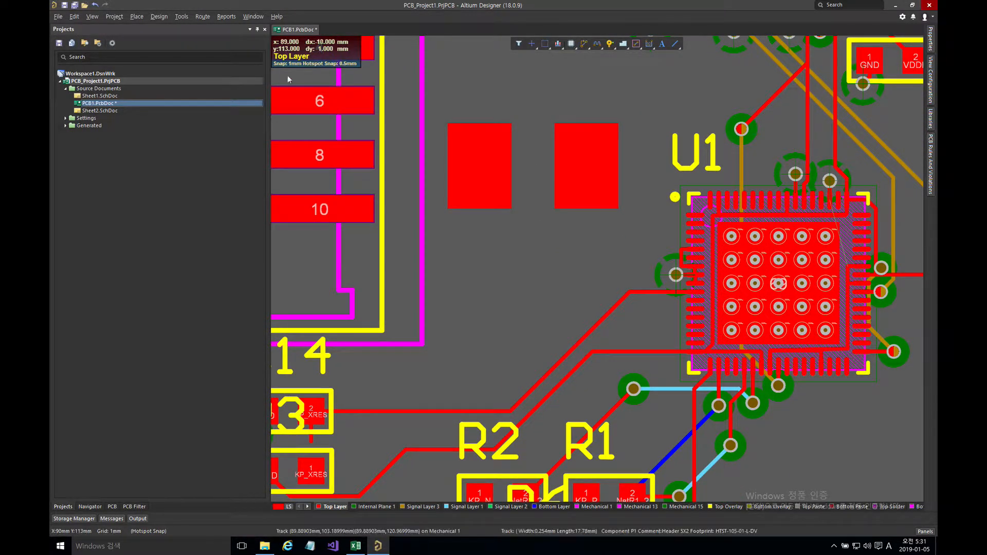
left_click(138, 18)
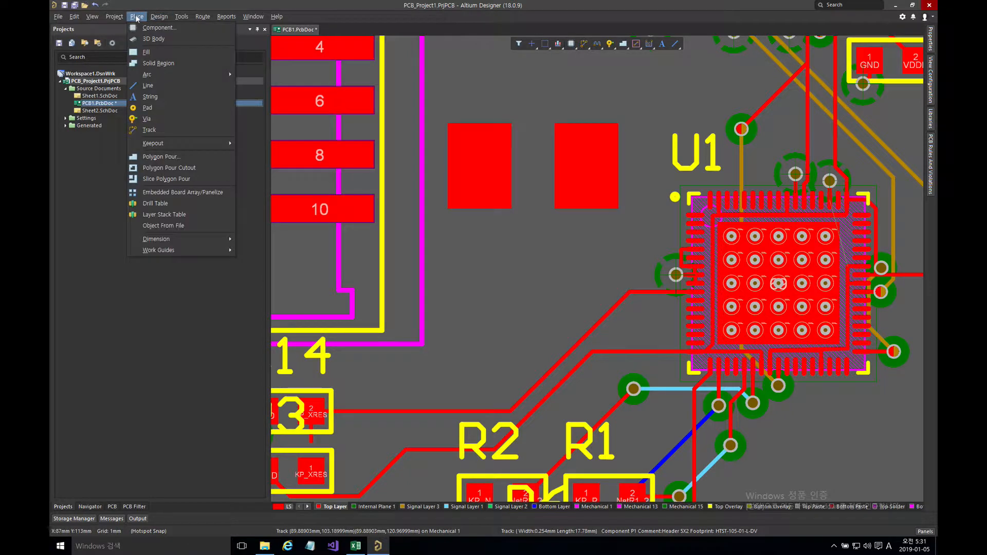
left_click(182, 171)
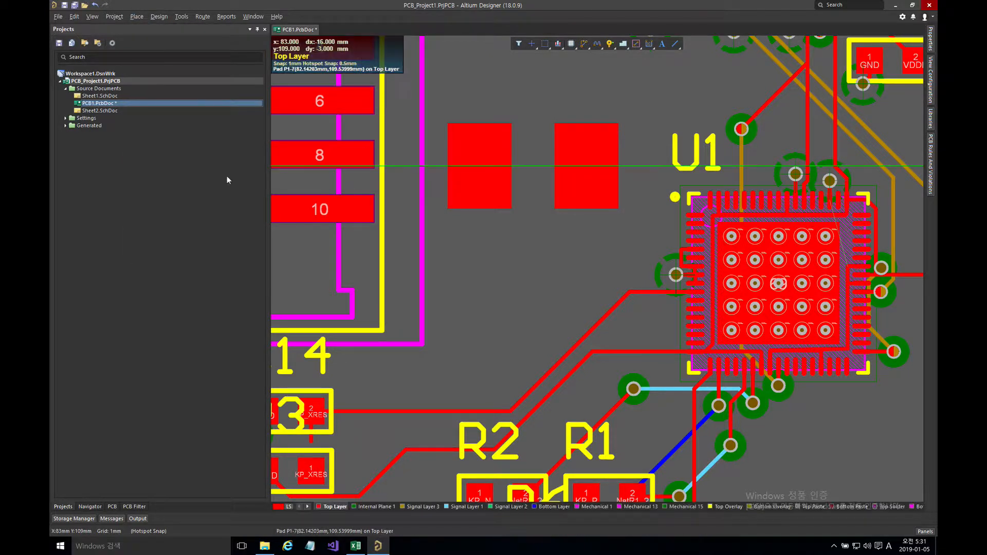
left_click(481, 98)
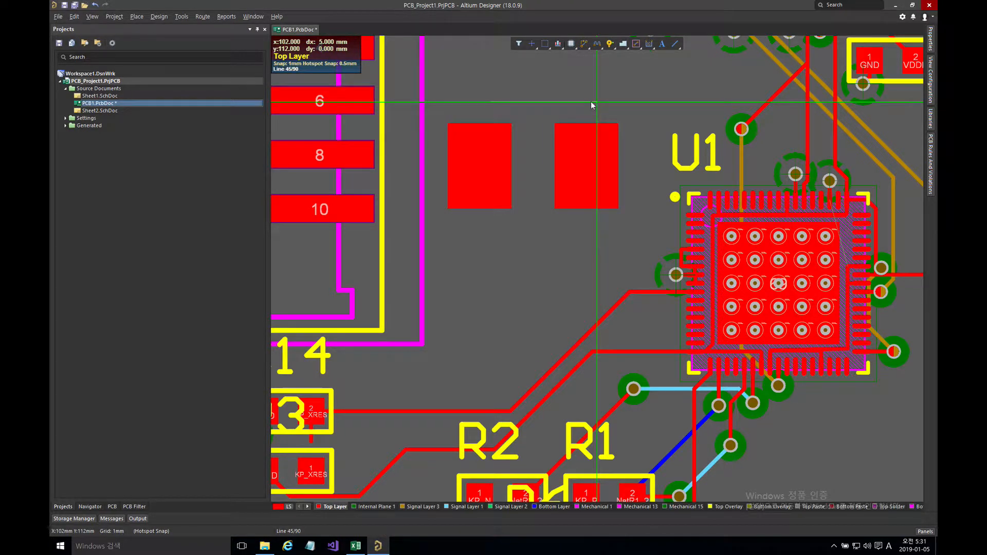
left_click(596, 102)
left_click(595, 186)
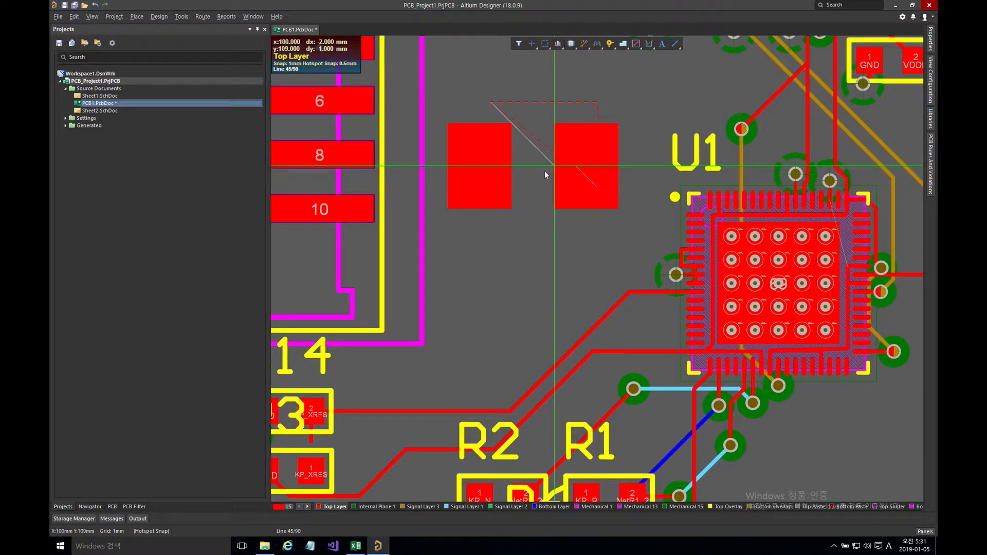
key("space")
left_click(489, 184)
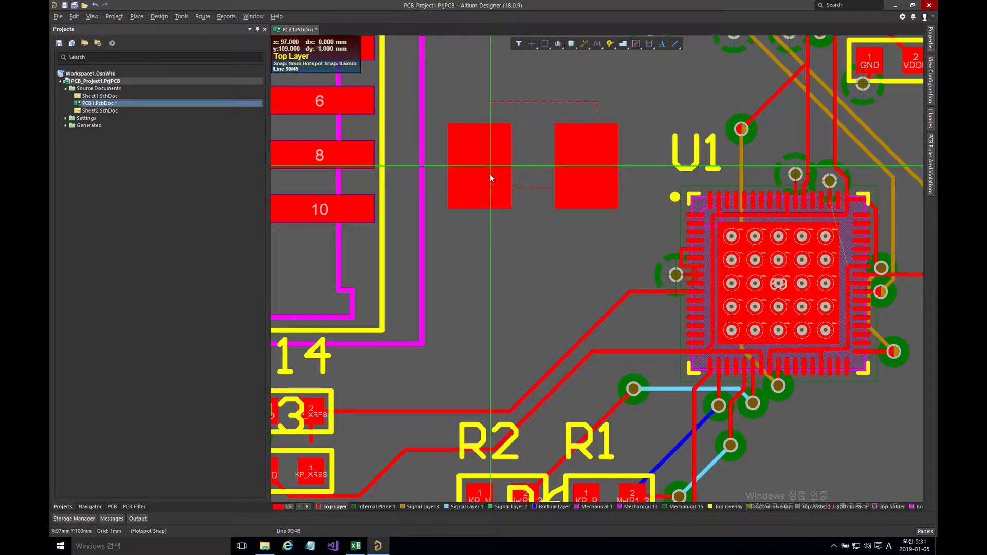
right_click(490, 175)
right_click(532, 210)
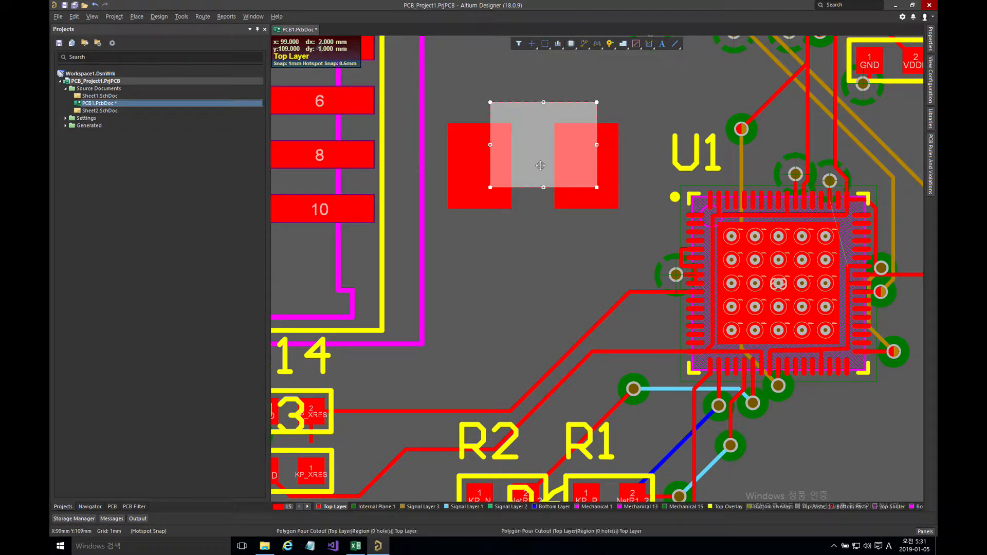
left_click(544, 165)
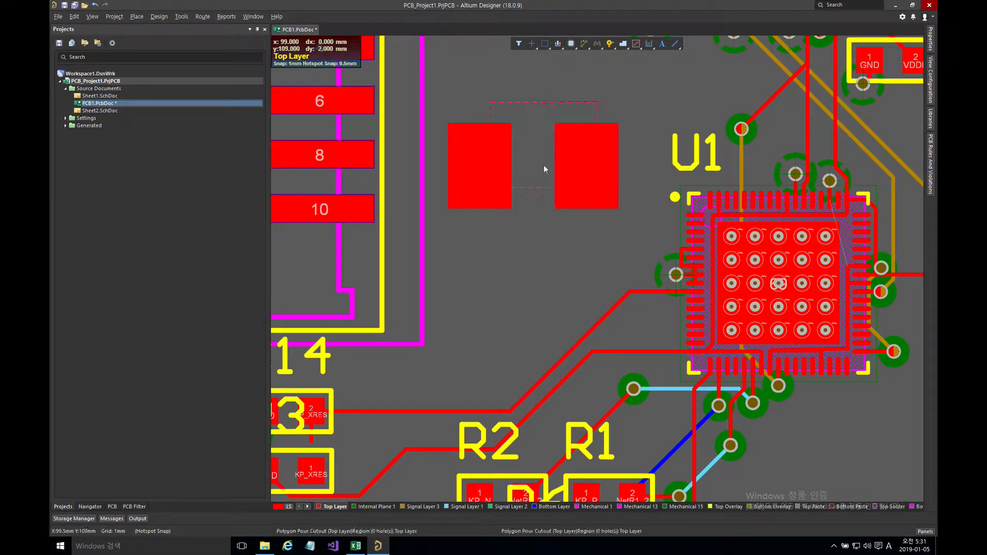
left_click(500, 204)
right_click(497, 205)
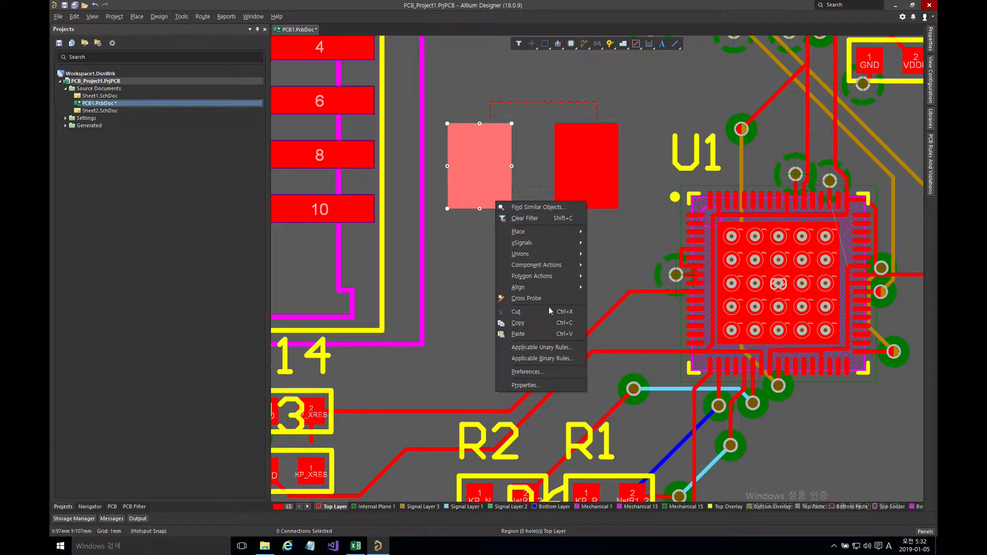
left_click(458, 257)
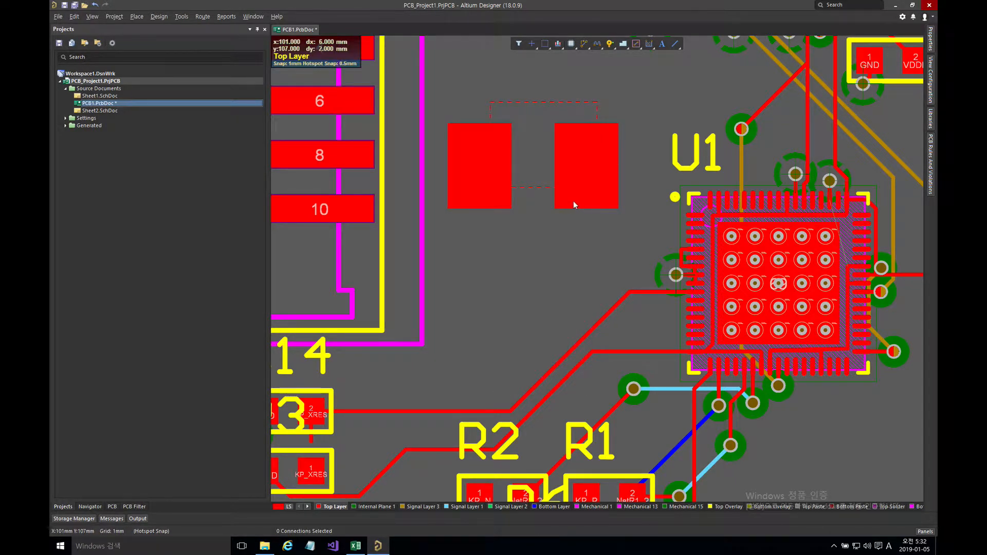
Repour the polygon pour that overlaps the cutout
left_click(574, 205)
right_click(575, 204)
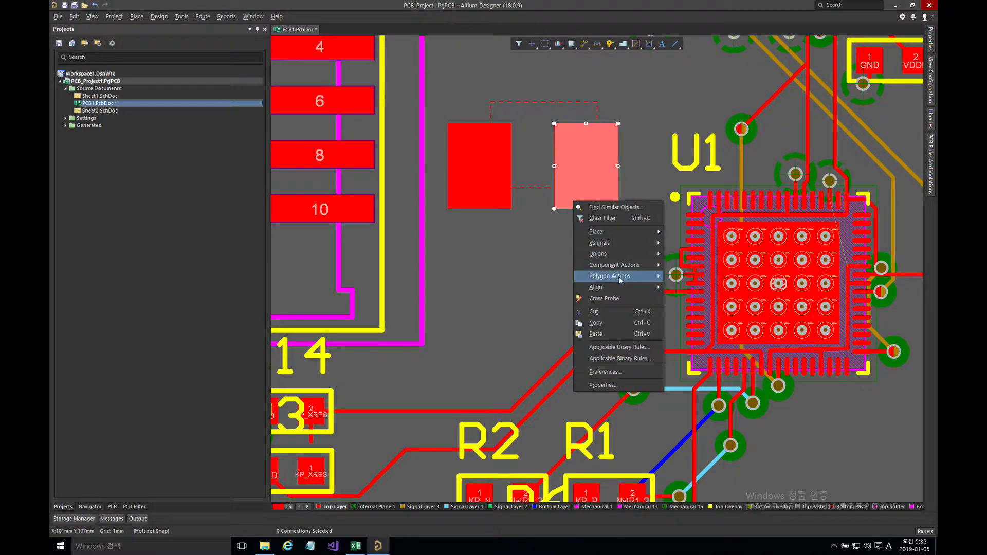
mouse_move(620, 279)
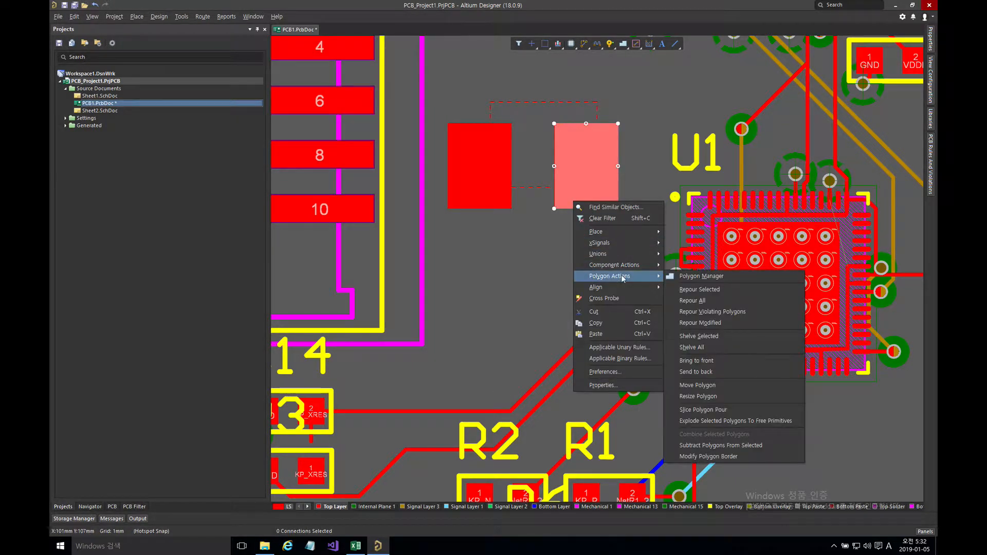
left_click(693, 290)
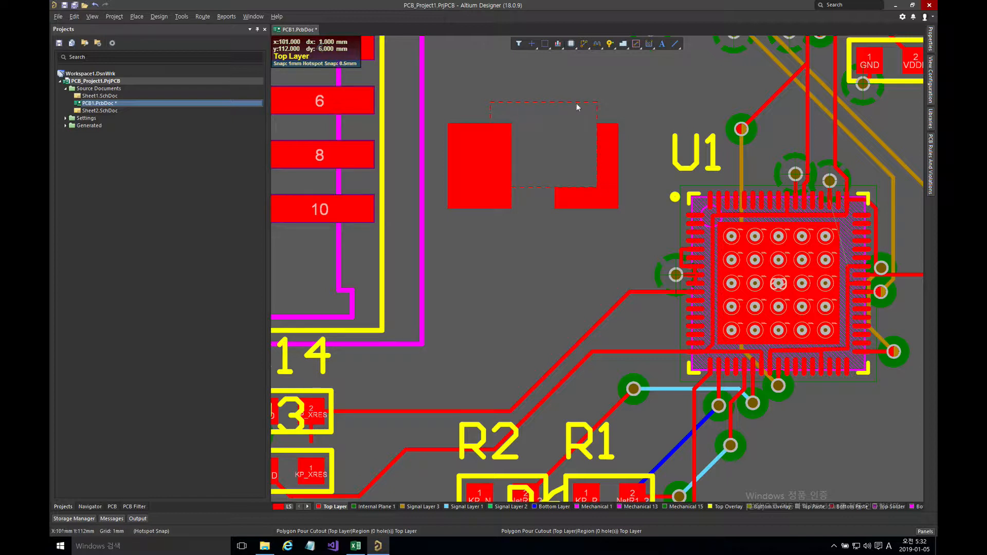
Move the solid region down onto the traces above R2 and choose the KP_XRES net for it
left_click(580, 198)
left_click(489, 204)
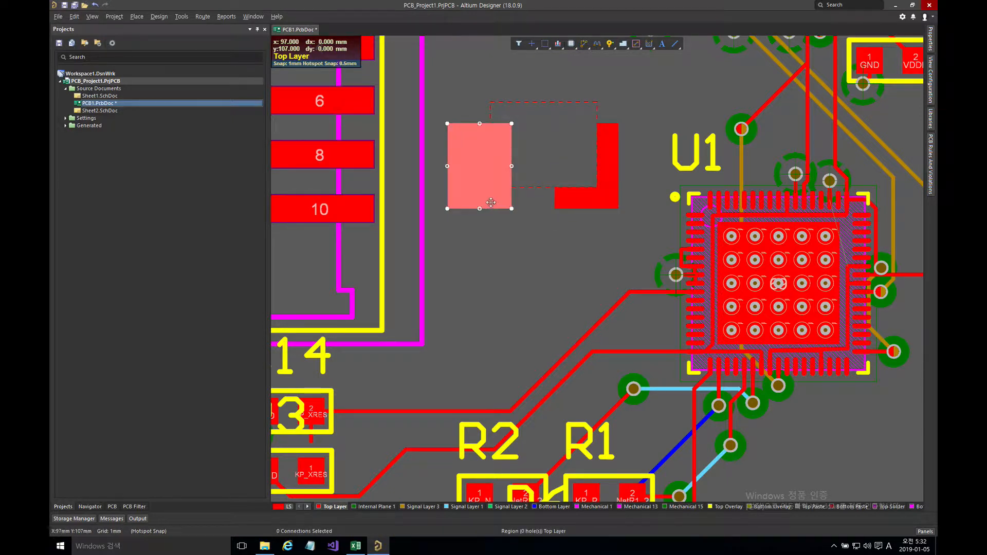
left_click(539, 208)
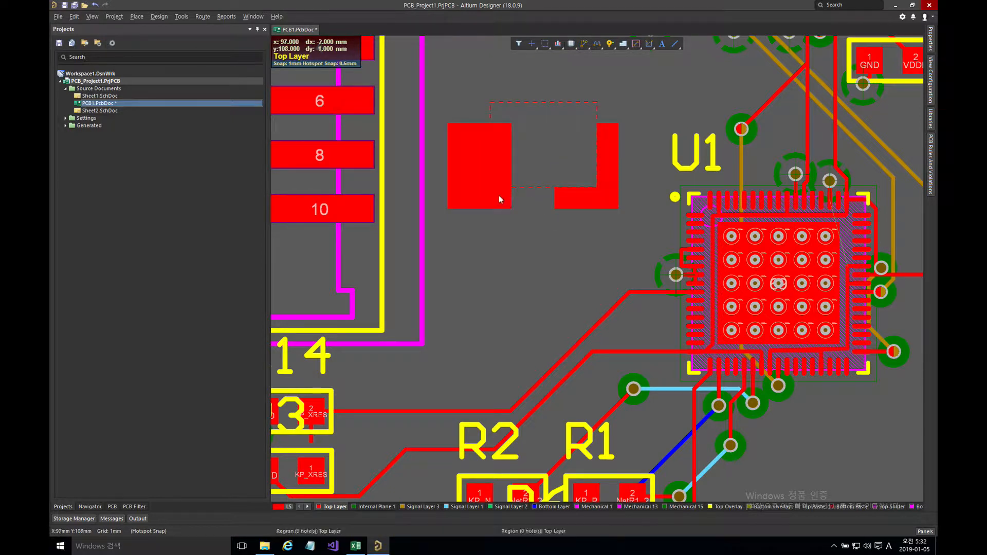
left_click(498, 199)
left_click_drag(499, 198, 505, 440)
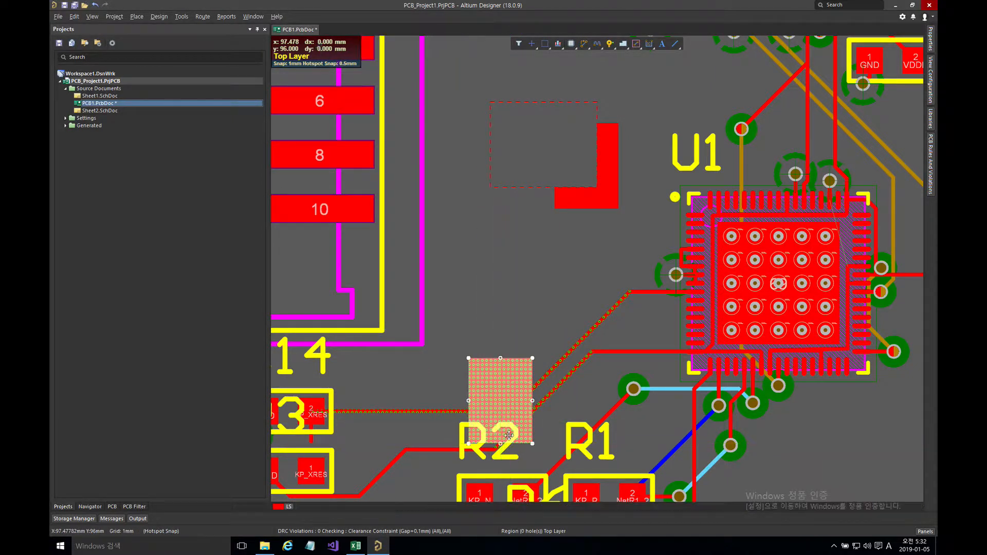
left_click(528, 397)
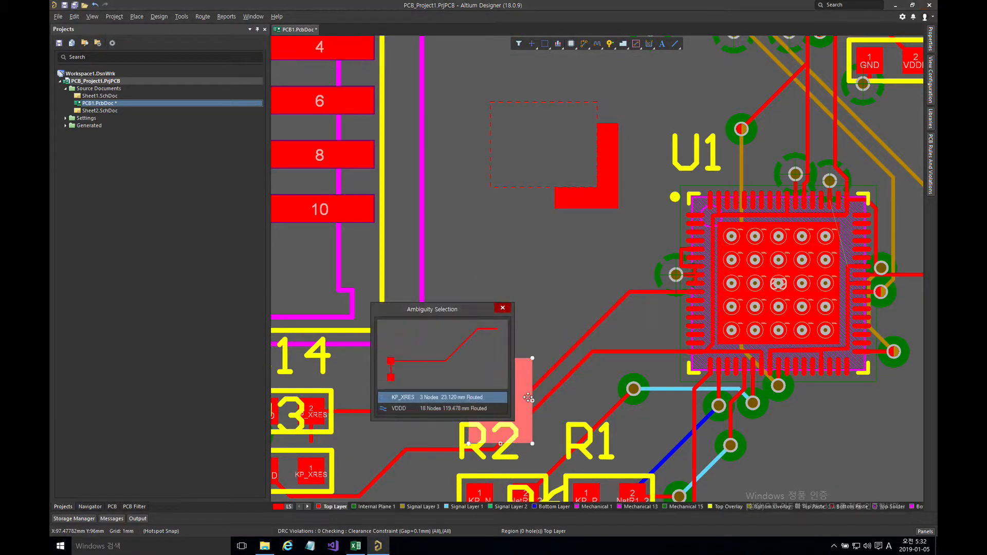
left_click(465, 398)
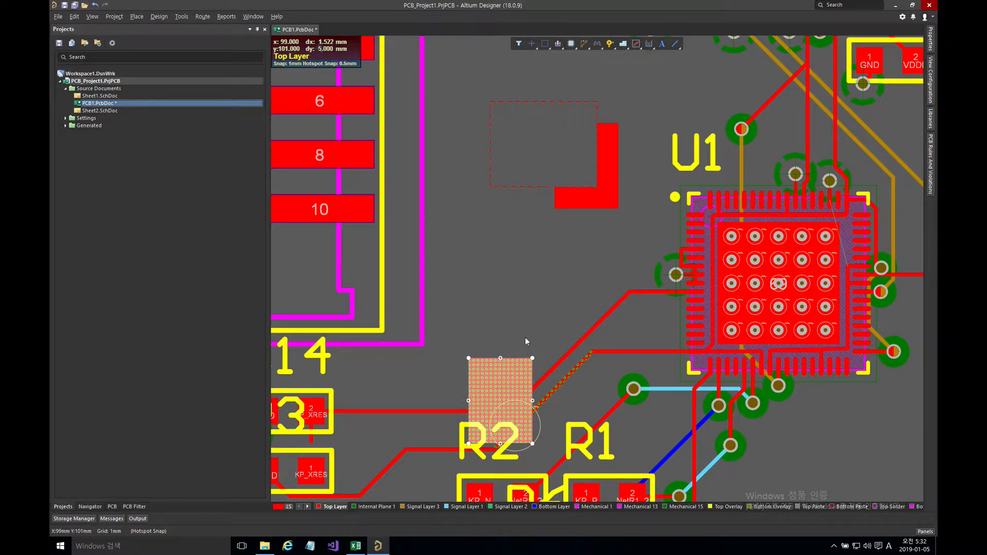
left_click(525, 338)
Move the polygon pour down onto the two traces running to U1 and repour it
left_click_drag(600, 193, 581, 322)
right_click(581, 322)
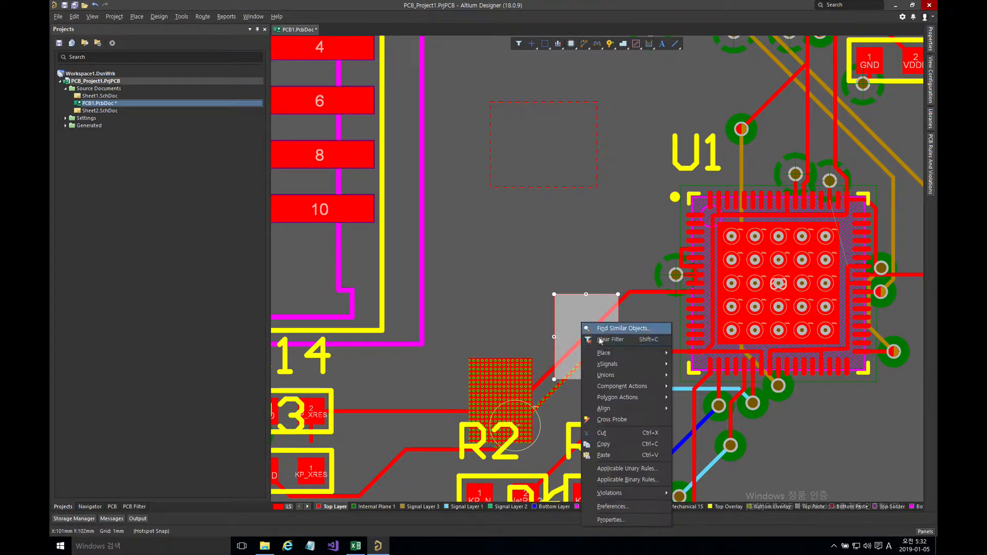
mouse_move(632, 398)
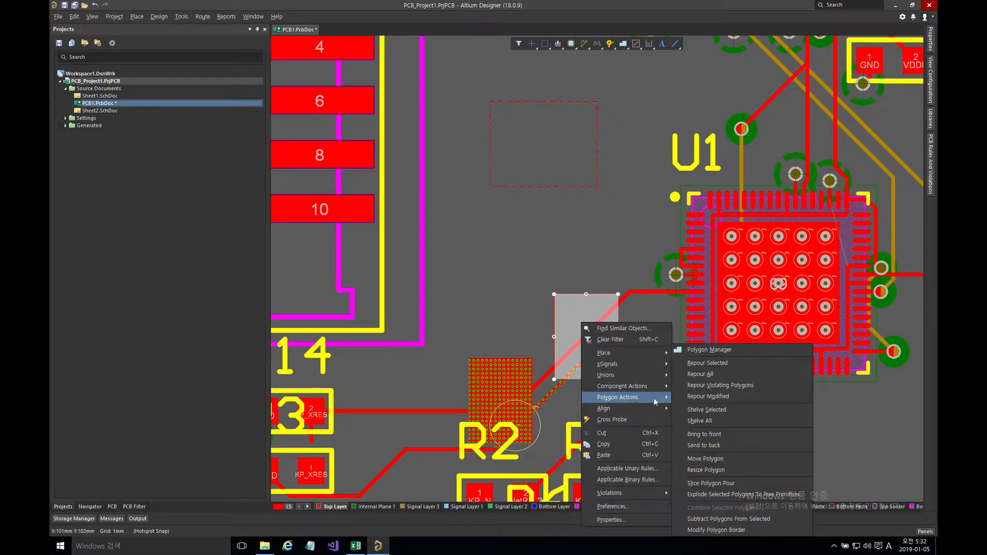
left_click(721, 364)
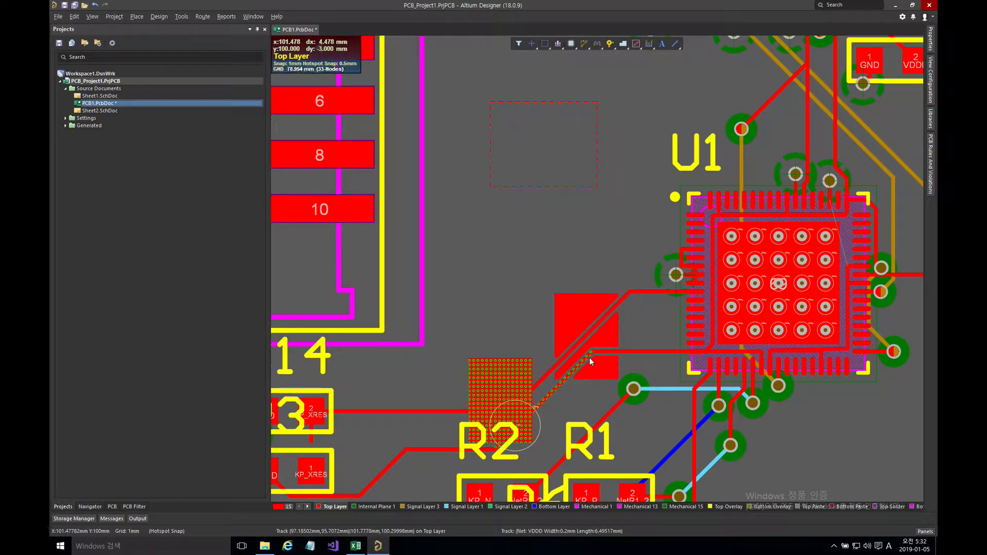
Move the polygon pour up off the traces into the empty area just below the cutout outline
left_click(514, 368)
left_click(573, 317)
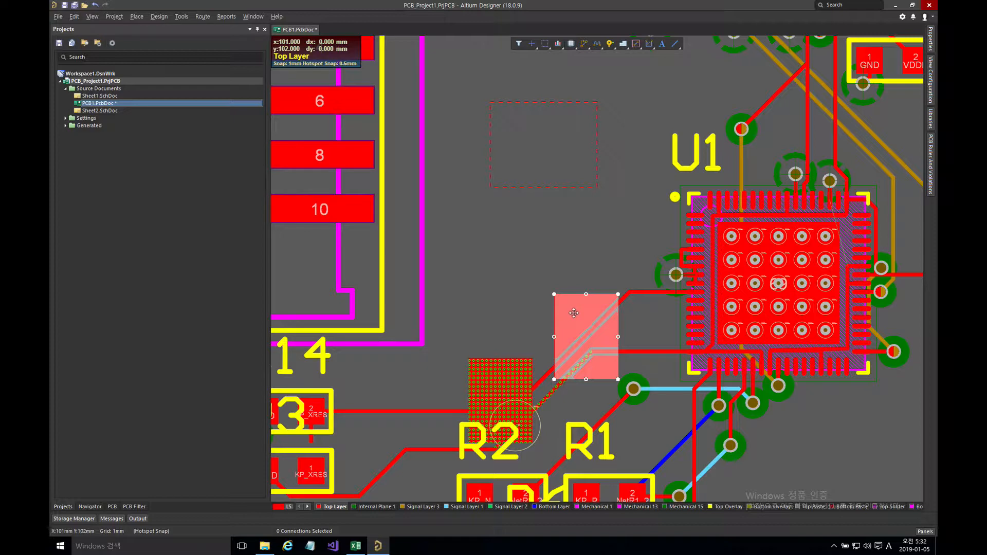
left_click_drag(574, 313, 562, 215)
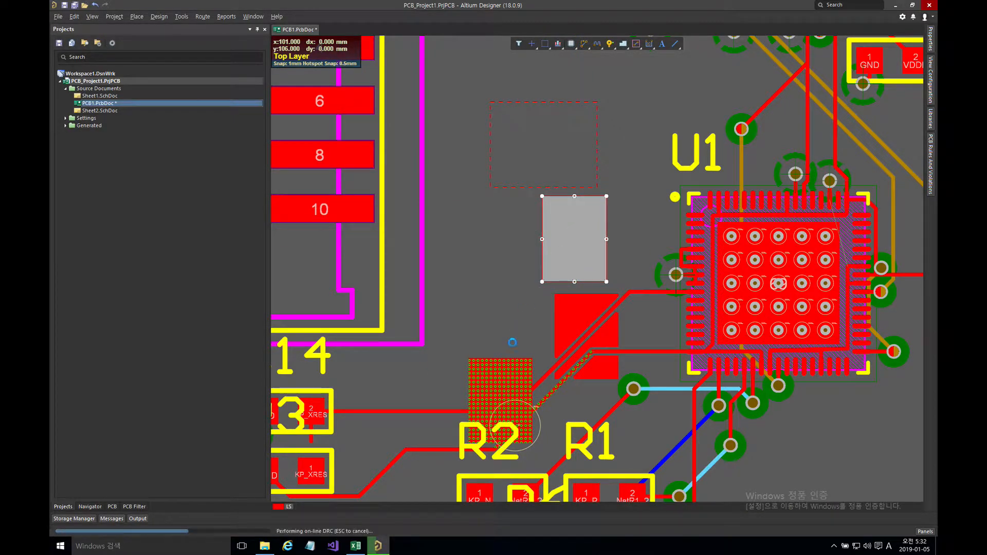
Move the solid region up off the traces above R2 into the empty area beside the polygon pour, and show the whole board
left_click(501, 371)
left_click_drag(502, 371, 500, 214)
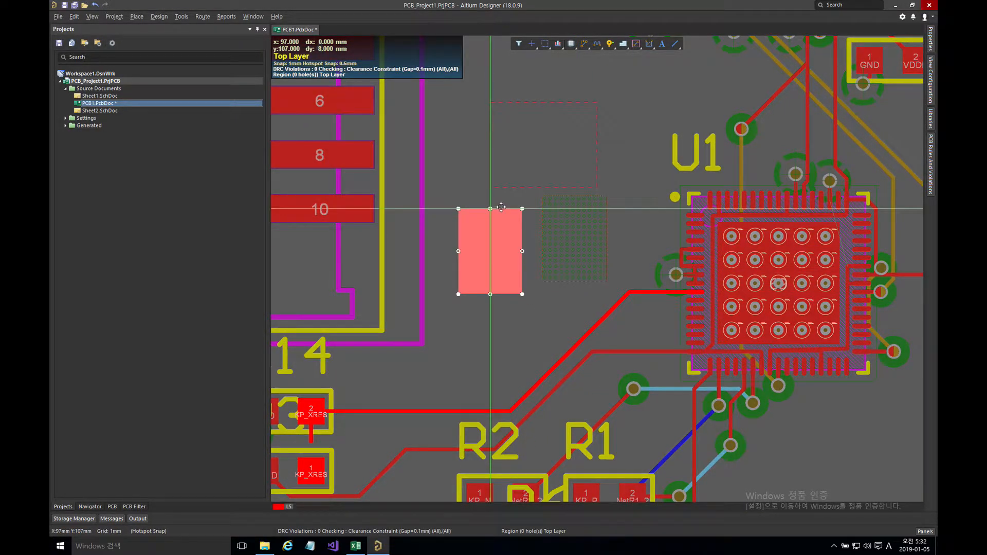
left_click(578, 219)
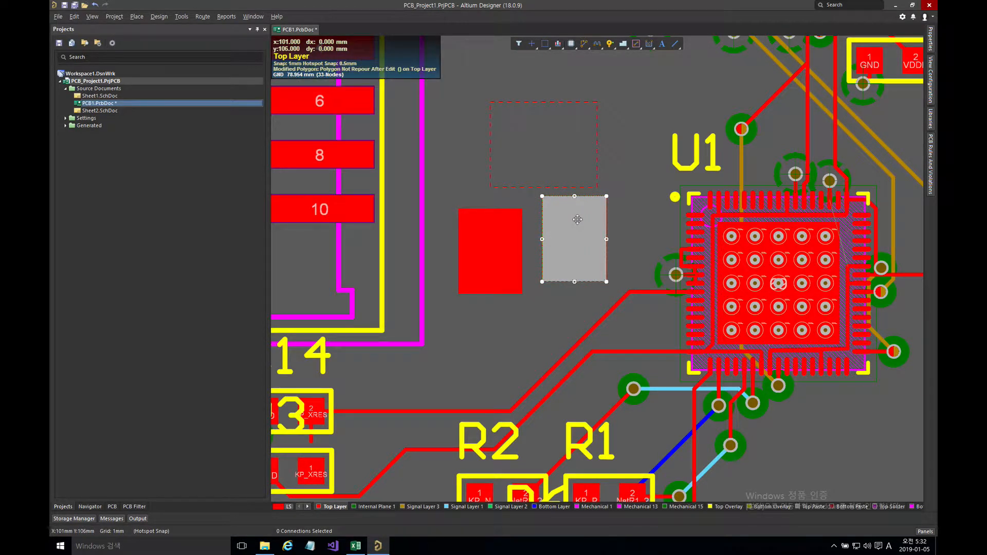
key("z")
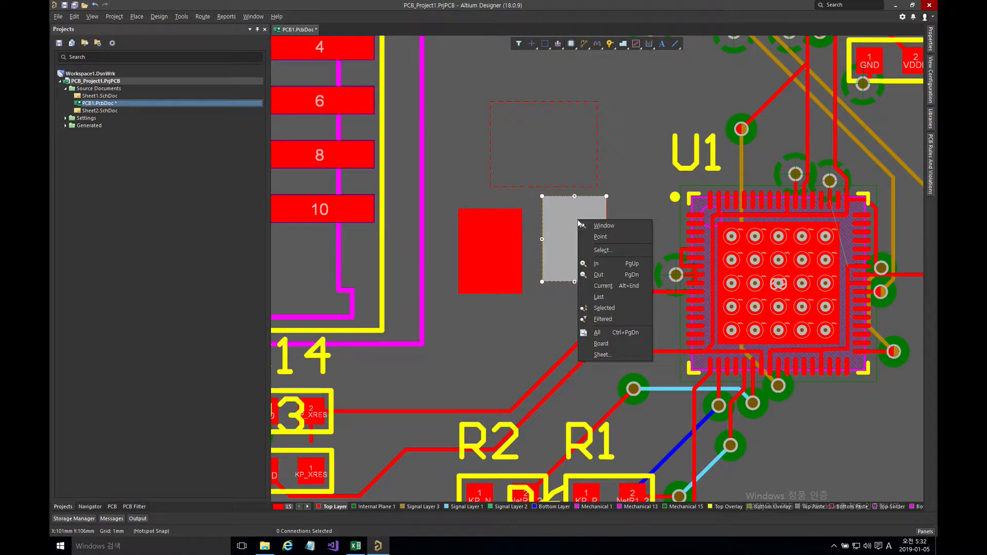
key("b")
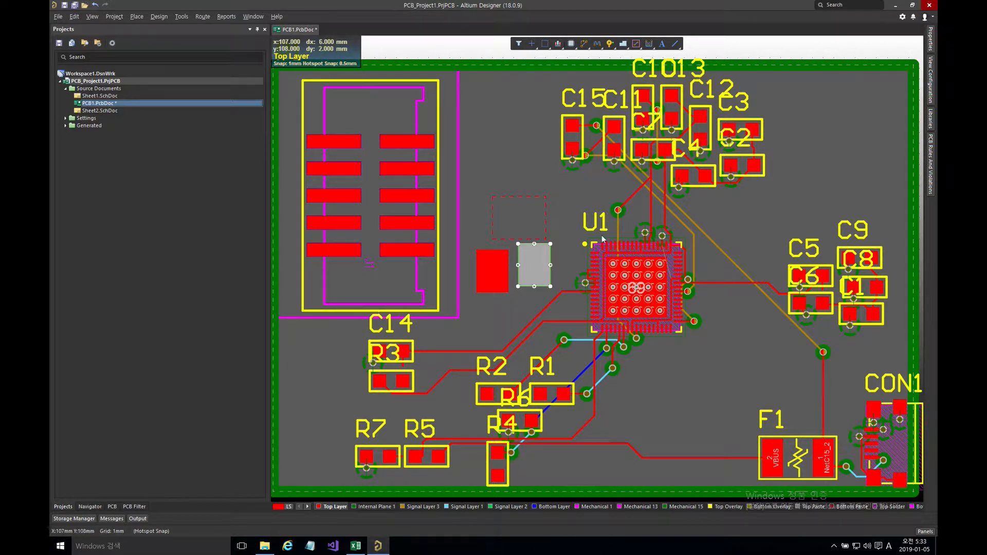
Move the solid region down over pad 2 of C14 and the KP_XRES trace leaving it
left_click(494, 268)
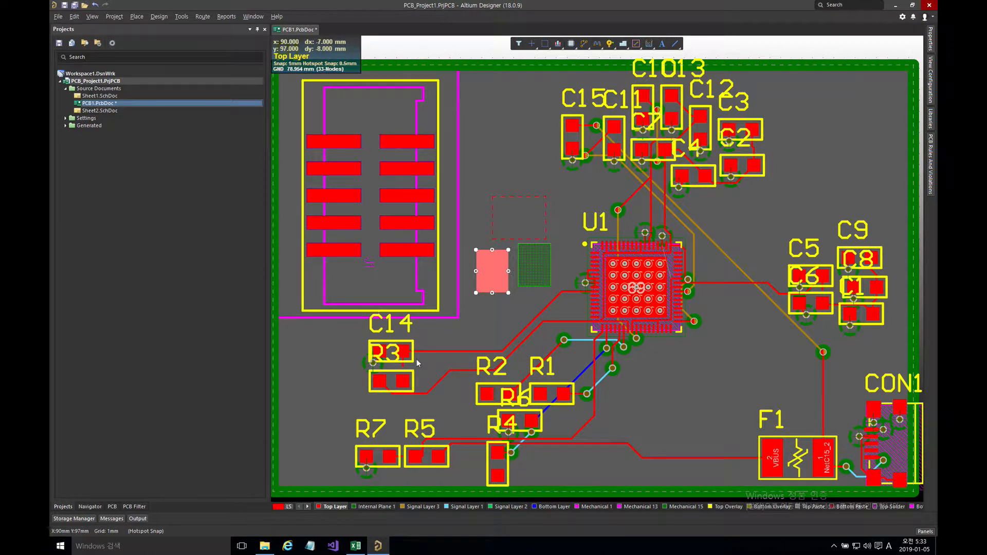
scroll(416, 359, "up", 5, "ctrl")
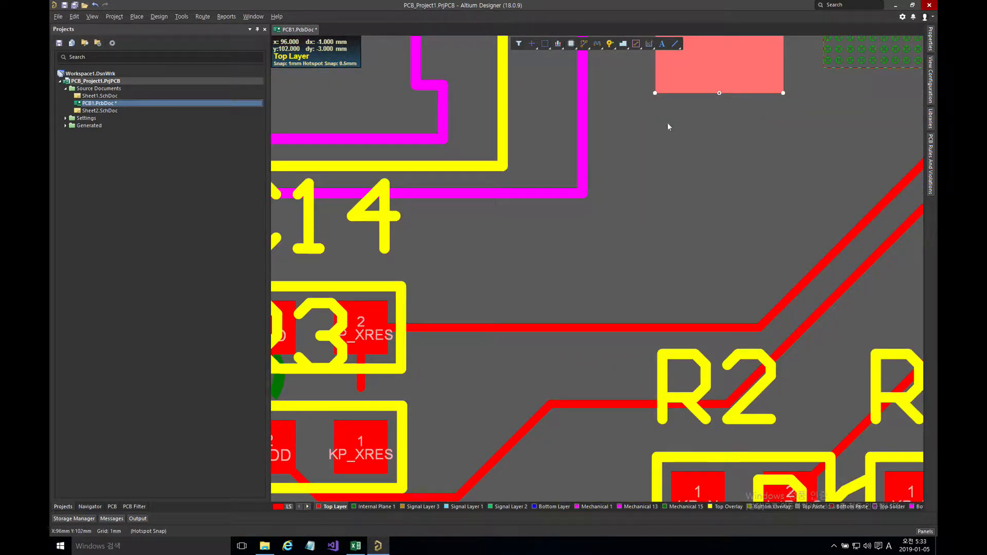
left_click_drag(667, 86, 386, 369)
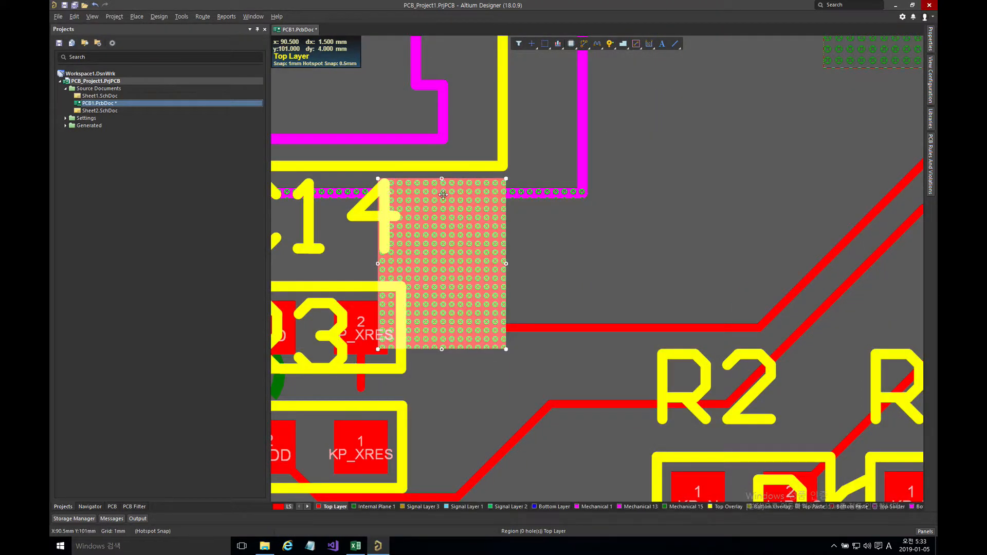
left_click_drag(443, 178, 442, 306)
left_click(508, 273)
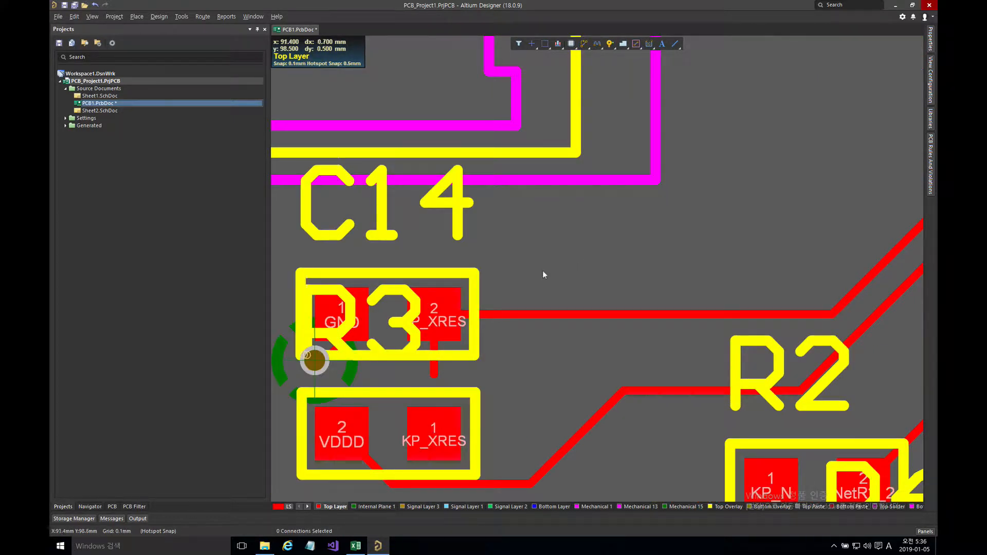
Draw a four-corner solid region about 1.2 mm high over the KP_XRES trace, from C14 pad 2 to the trace's bend above R2
scroll(572, 279, "down", 1)
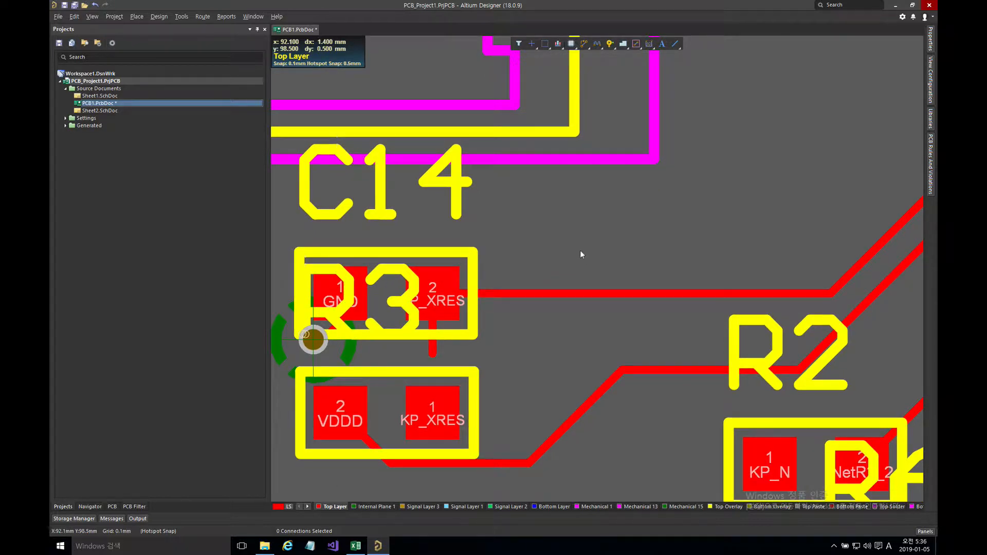
key("p")
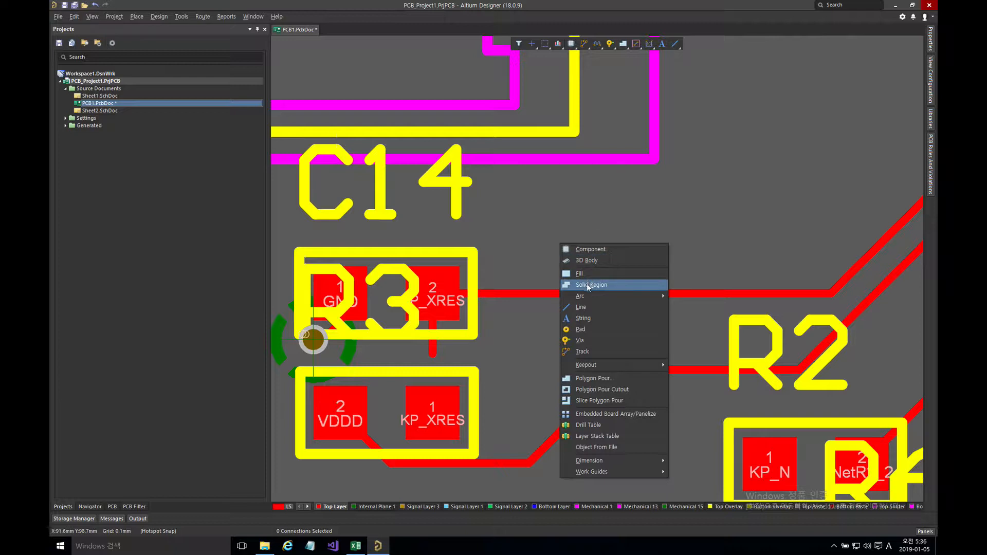
key("t")
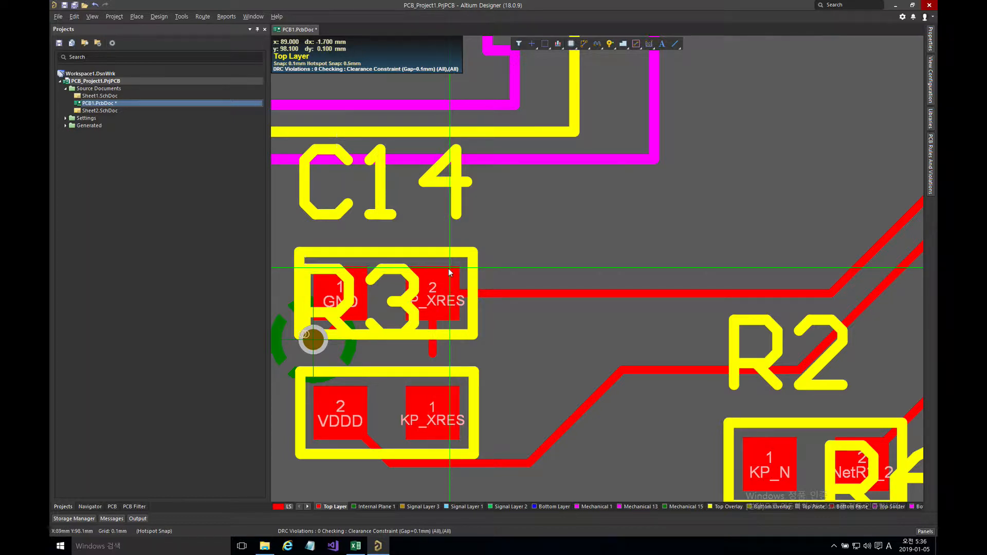
left_click(449, 269)
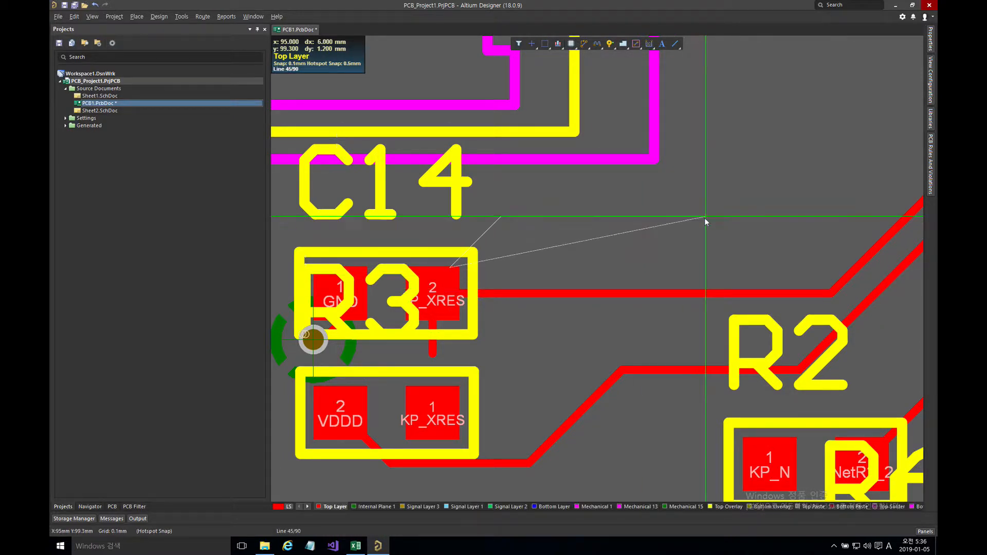
key("space")
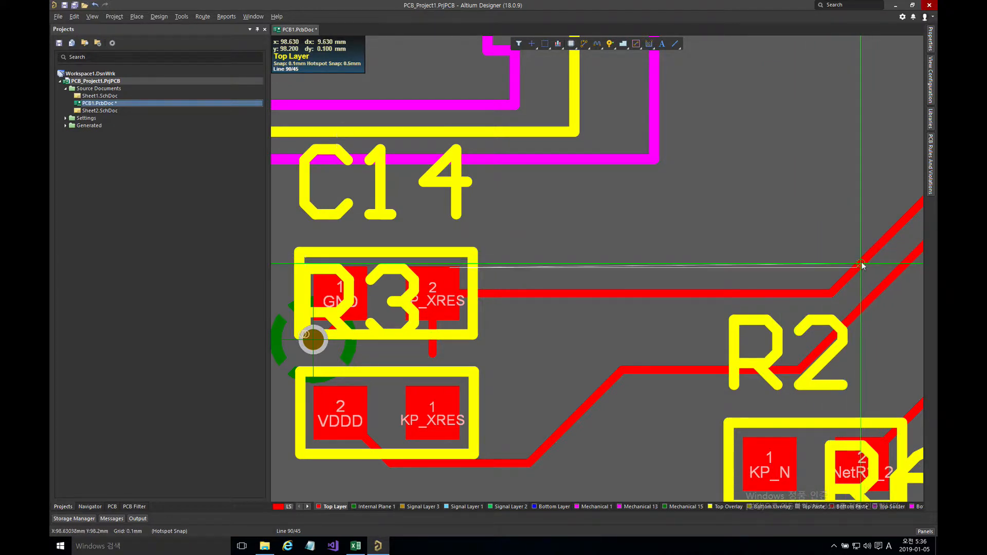
key("space")
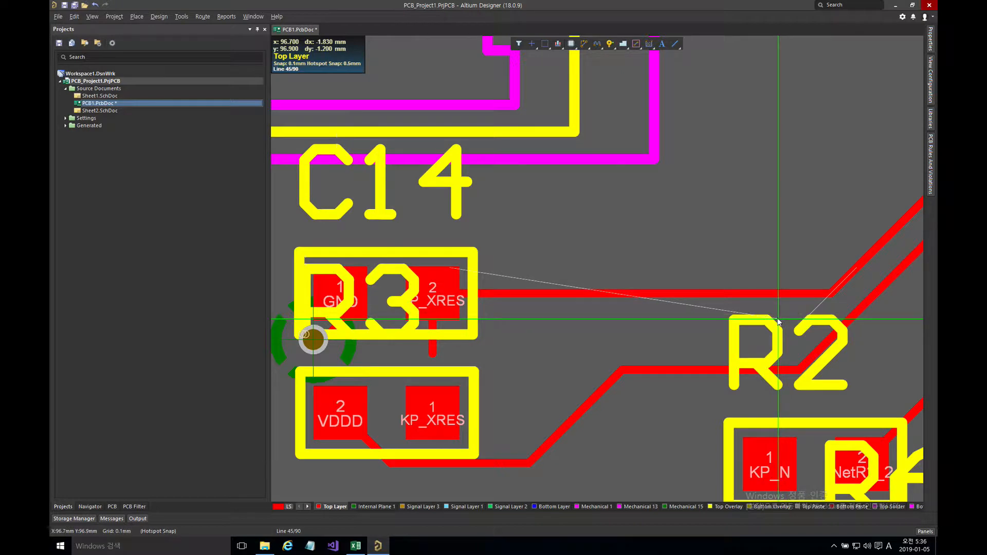
left_click(778, 321)
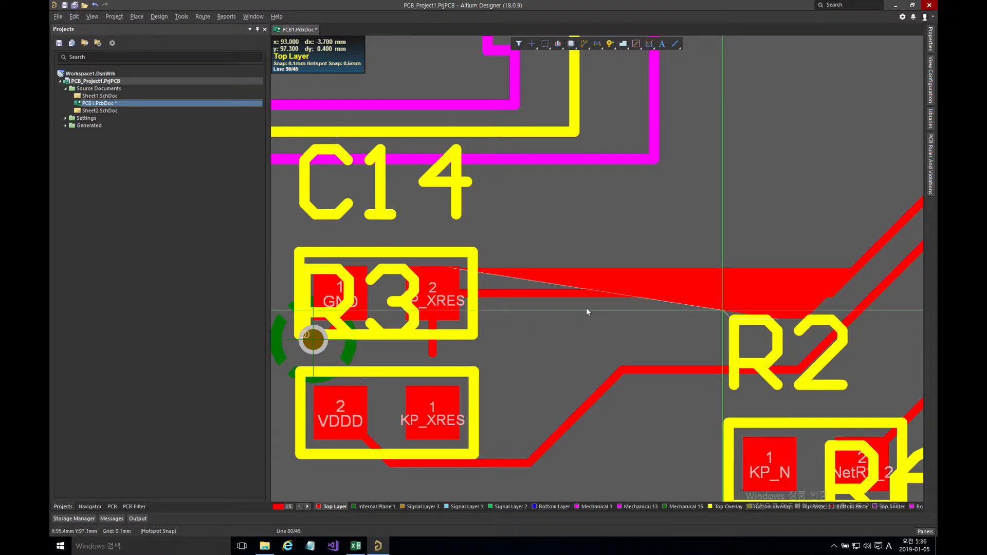
key("space")
left_click(452, 321)
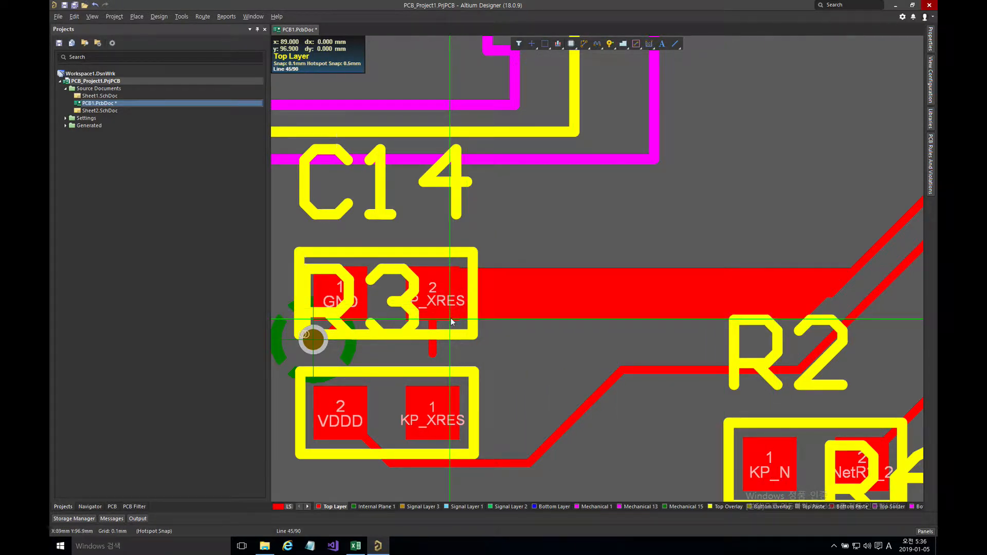
right_click(451, 319)
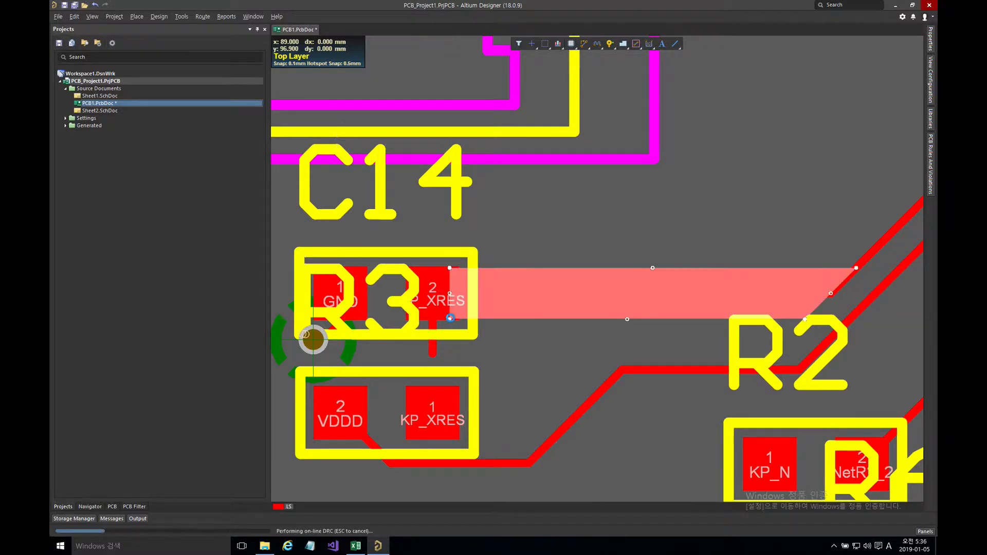
right_click(526, 232)
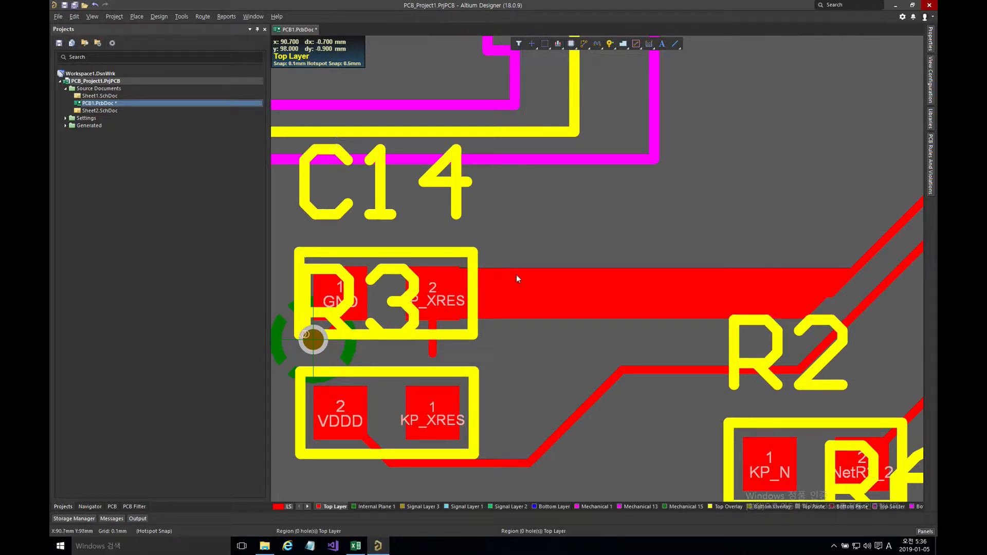
Check the net and outline vertices of the new solid region in its properties
left_click(537, 276)
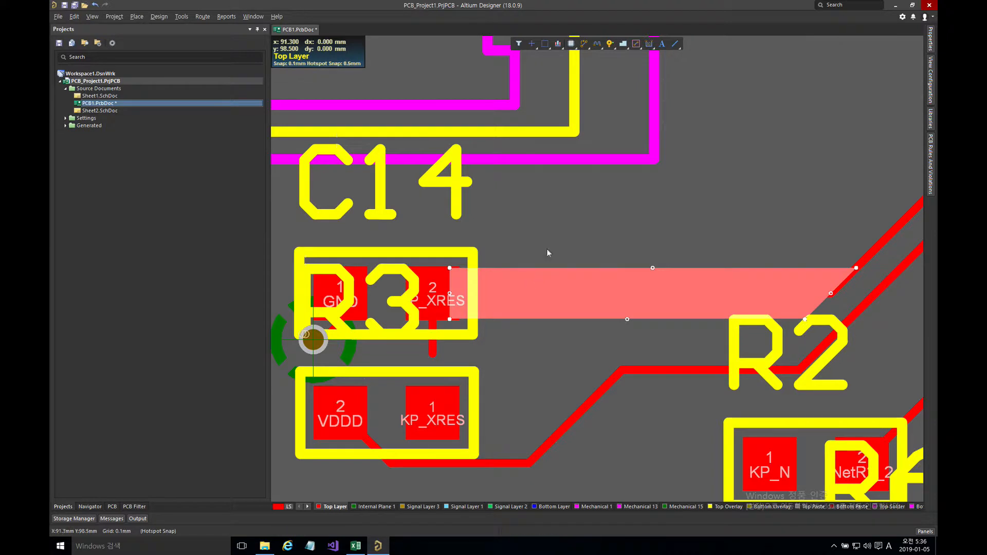
left_click(541, 257)
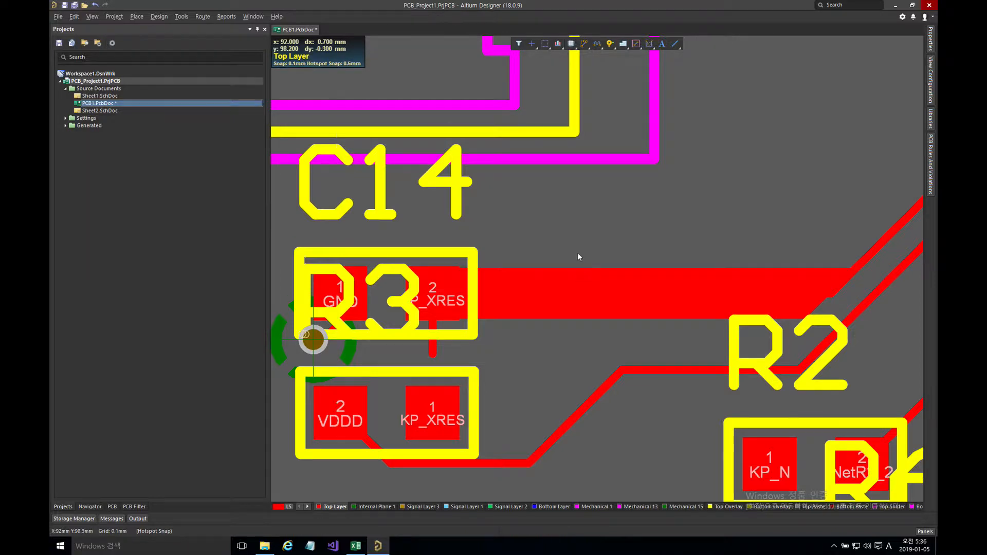
right_click_drag(569, 247, 521, 228)
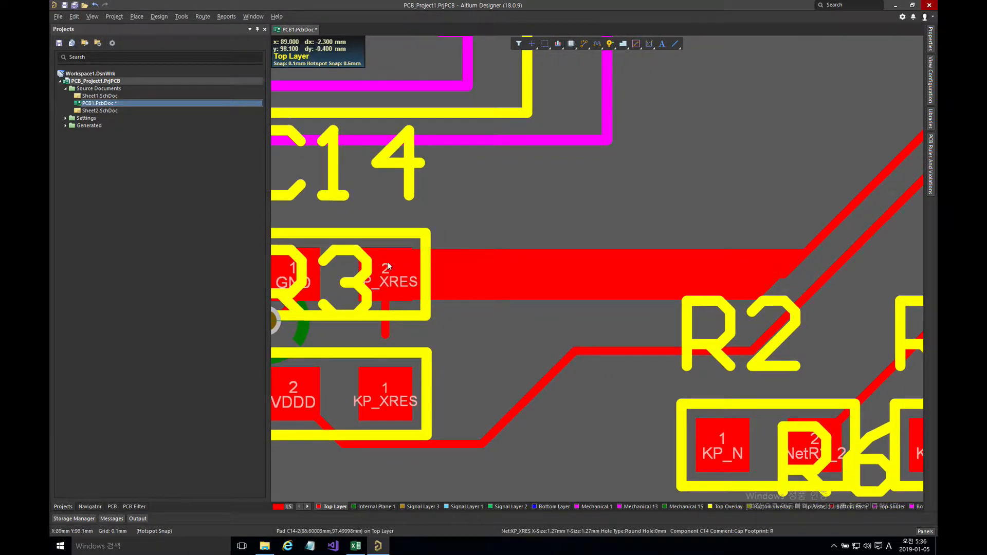
left_click(477, 264)
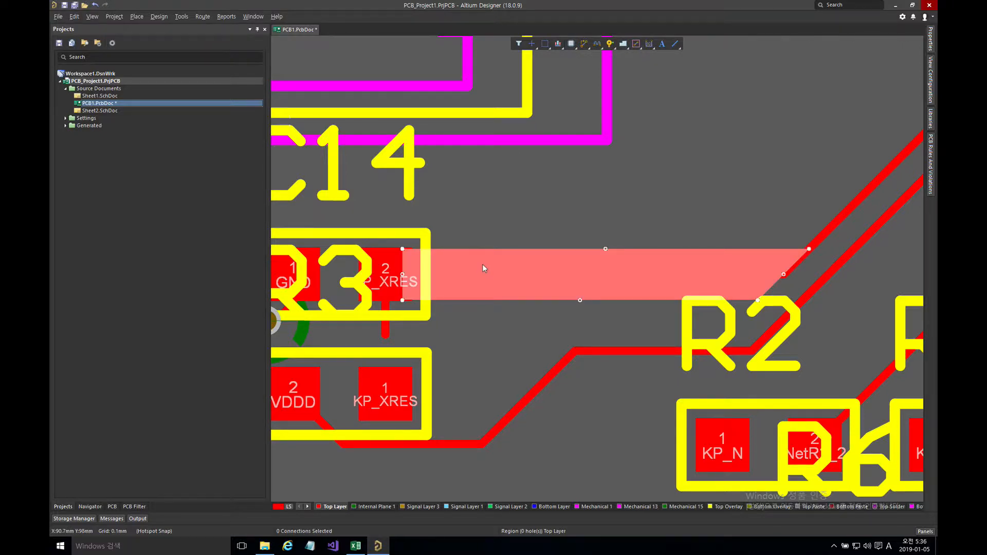
double_click(483, 264)
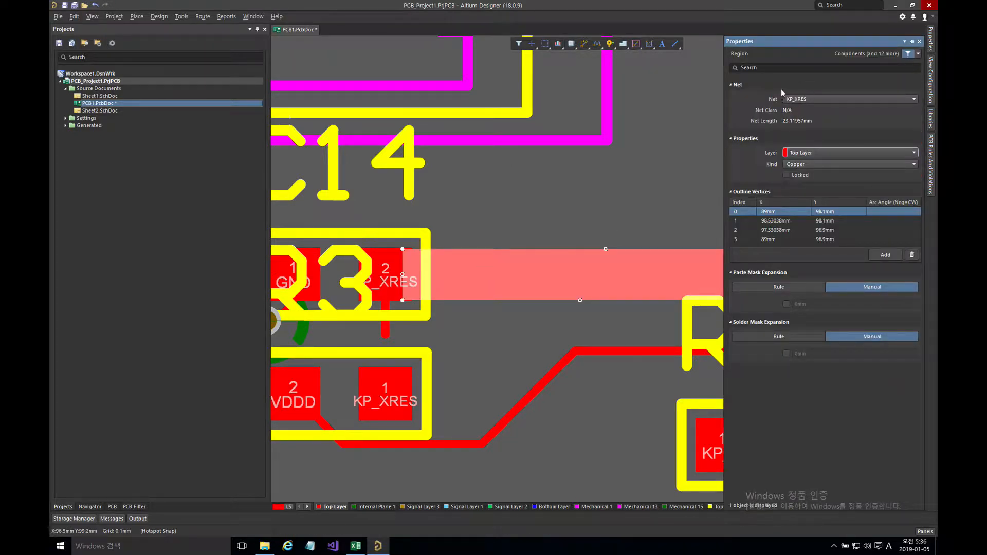
left_click(663, 190)
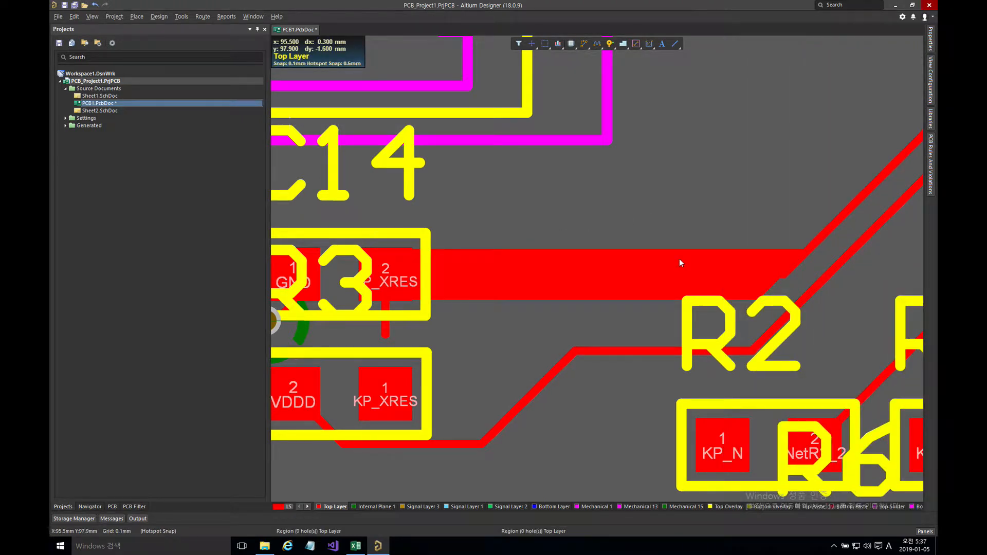
left_click(638, 252)
left_click(643, 222)
left_click(628, 261)
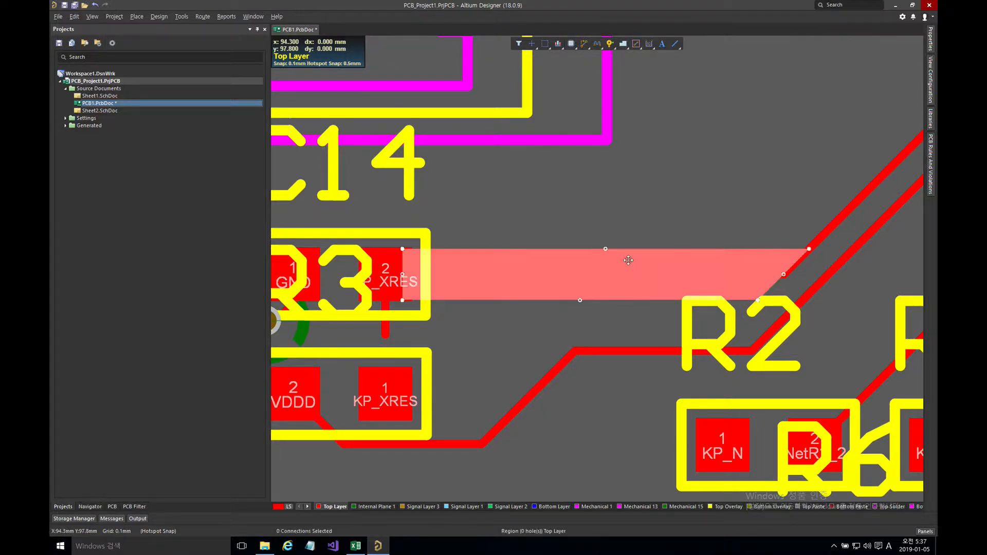
left_click(634, 224)
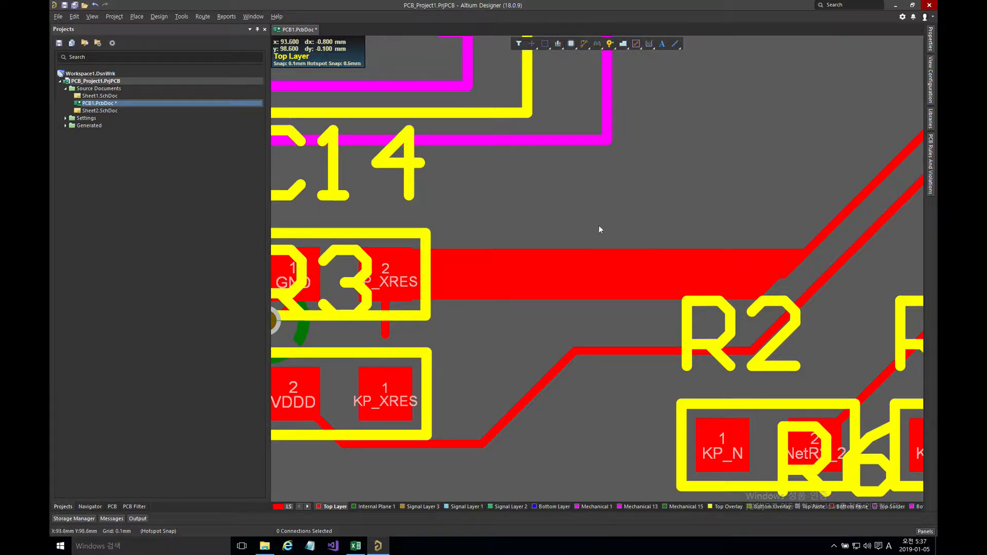
Stretch the solid region's long upper edge about 1.4 mm upward and pull it back level with the top of C14 pad 2
left_click(490, 259)
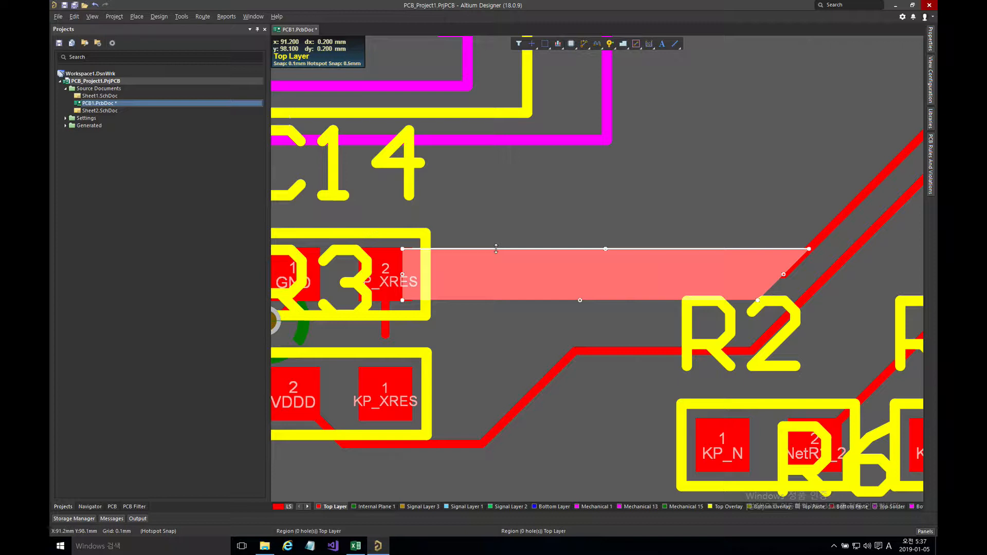
left_click_drag(496, 248, 515, 189)
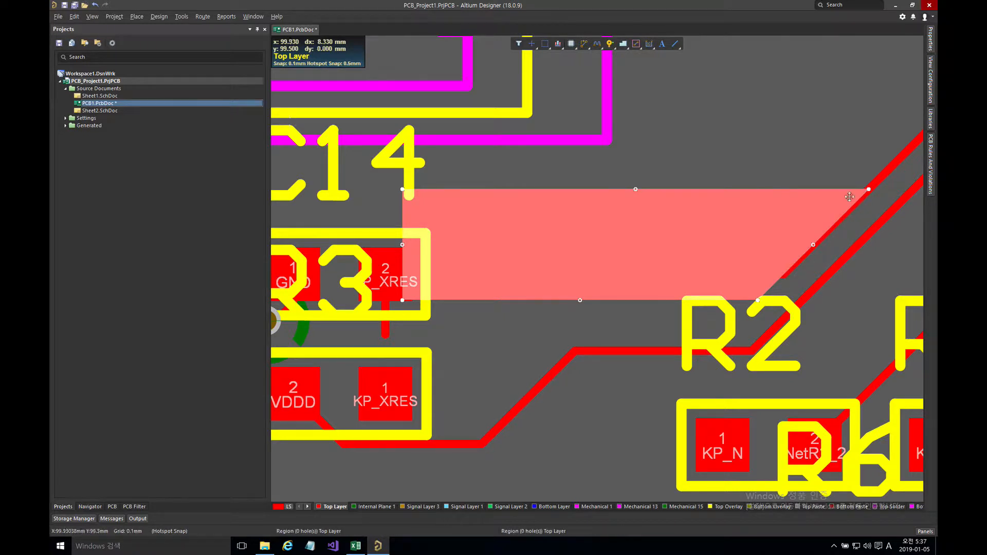
left_click(789, 189)
left_click(785, 190)
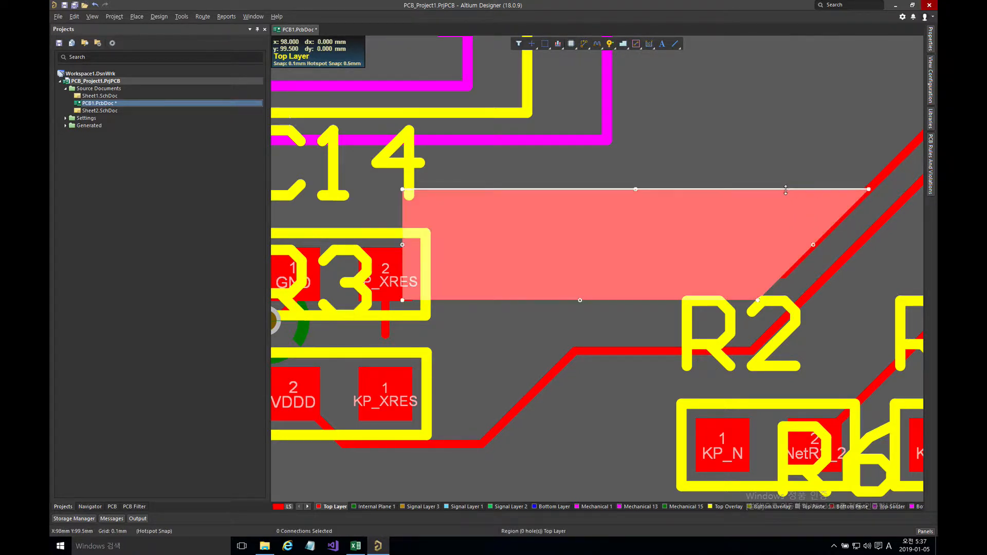
left_click_drag(786, 191, 765, 249)
left_click(778, 192)
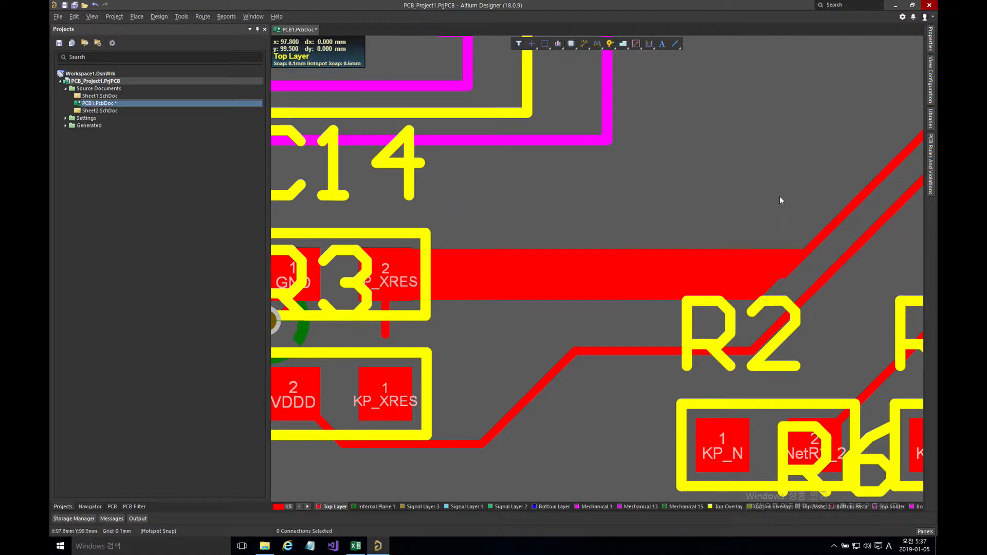
Move the solid region's upper vertex at the trace bend down towards R2, and up to about X 98 mm, Y 99.4 mm
left_click(677, 257)
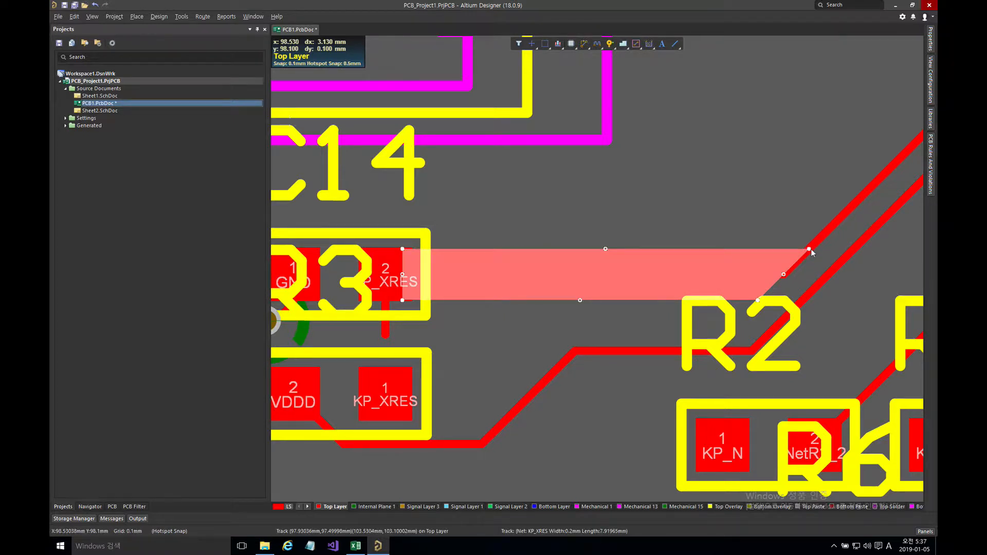
left_click_drag(810, 249, 651, 406)
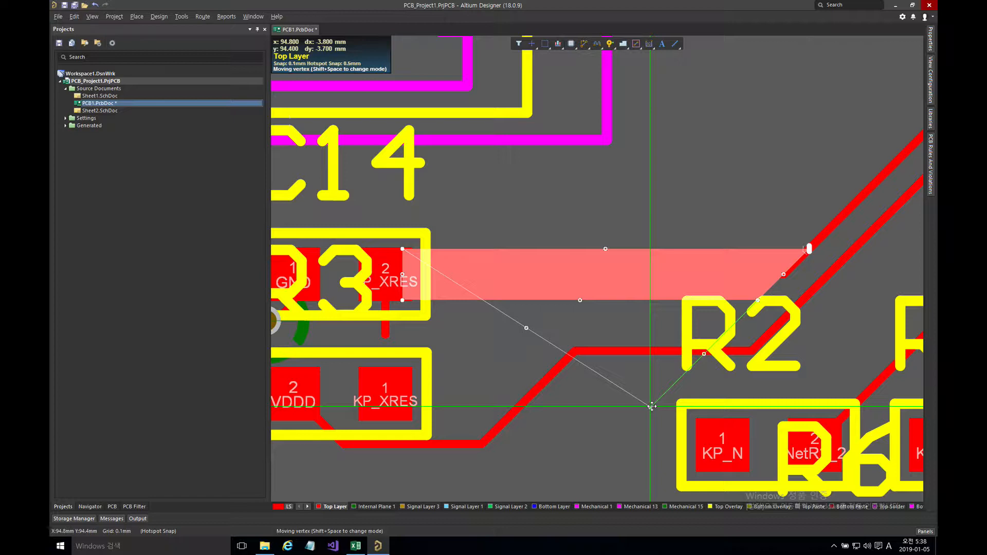
left_click_drag(651, 405, 651, 407)
left_click_drag(652, 406, 787, 192)
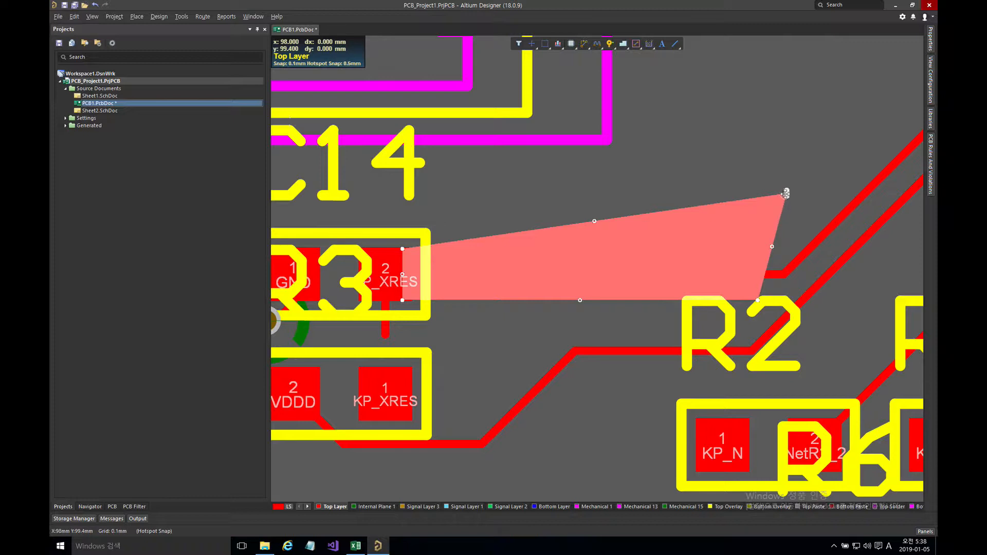
Move the raised vertex back onto the diagonal KP_XRES trace at about X 98.5 mm, Y 98.07 mm, cycling through the vertex-moving modes
left_click_drag(787, 193, 803, 206)
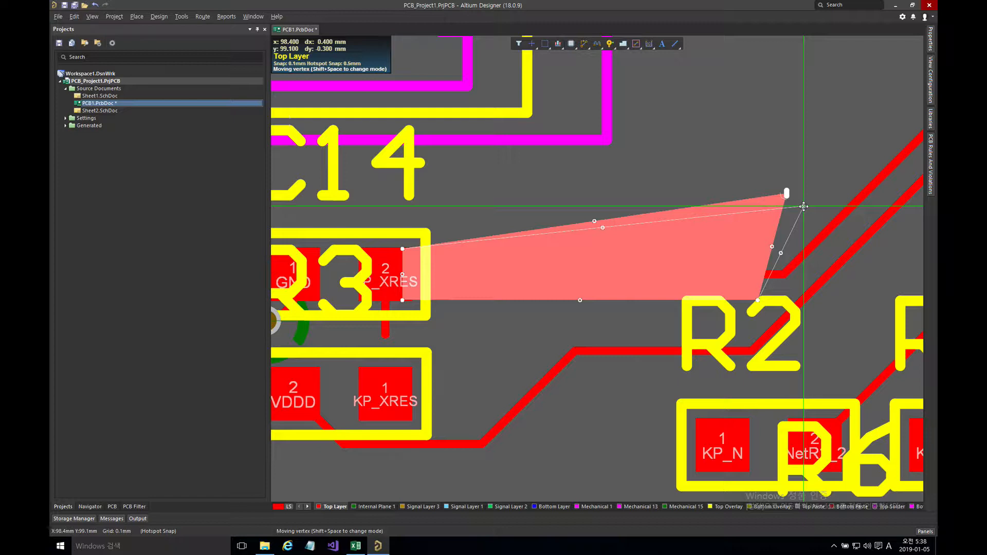
left_click_drag(804, 206, 807, 251)
key("shift+space")
key("shift+space")
key("shift+space")
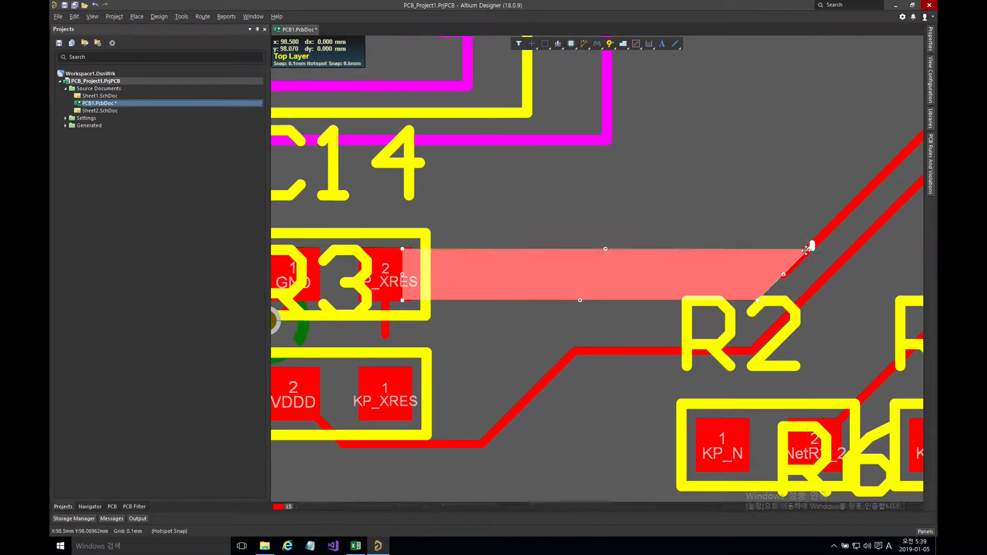
Miter the solid region's lower vertex beside R2 to an arc with a chord of about 2.03 mm
left_click(765, 226)
left_click(751, 286)
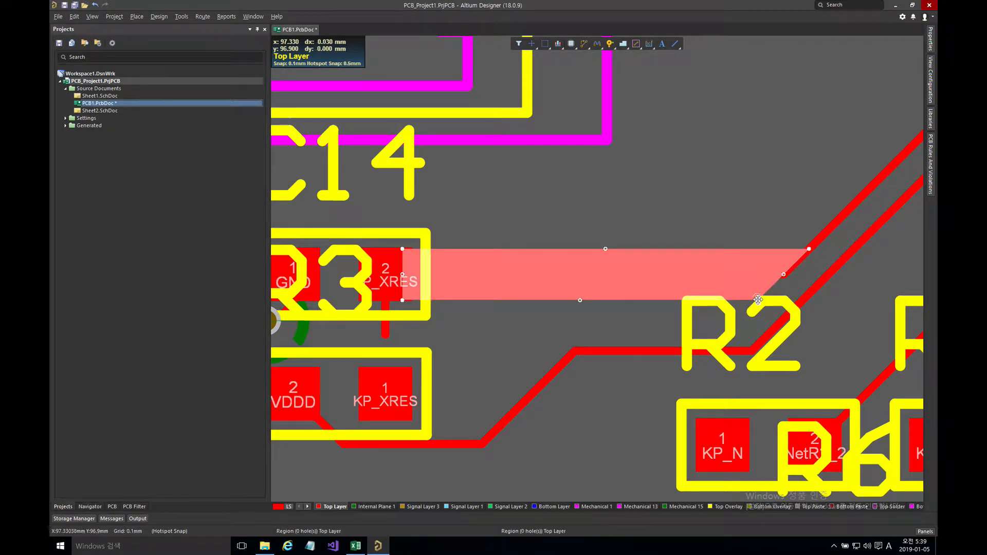
mouse_move(759, 301)
left_mouse_down()
mouse_move(740, 287)
mouse_move(754, 288)
left_mouse_up()
key("shift+space")
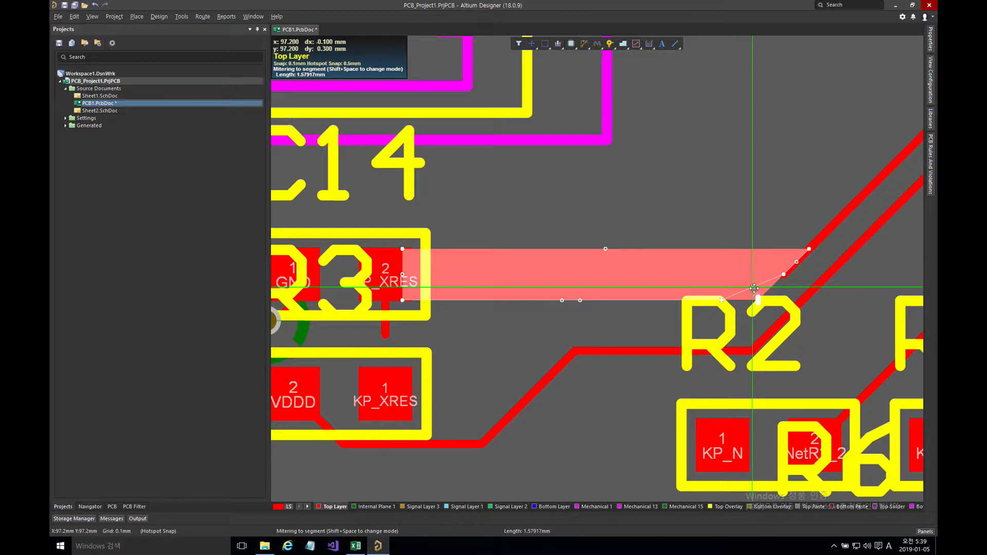
key("shift+space")
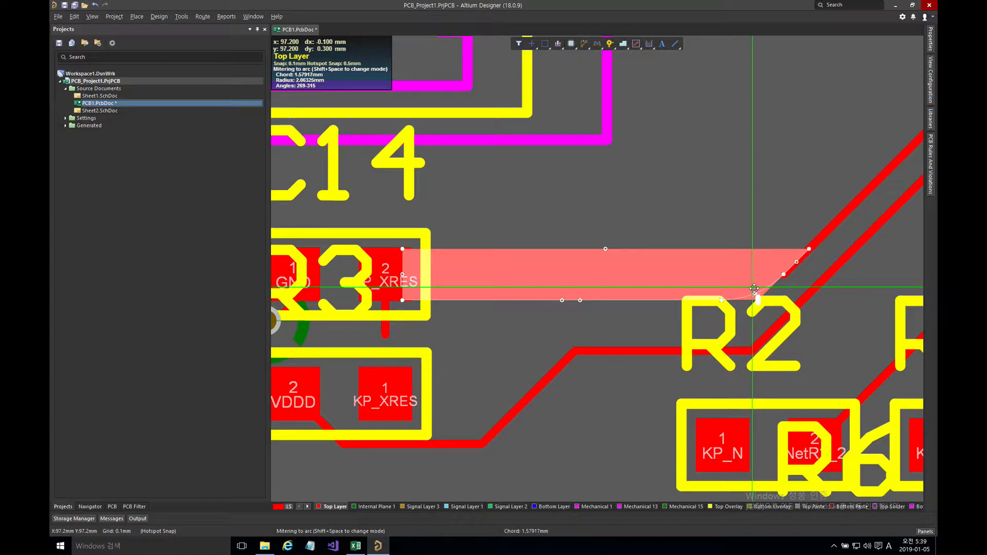
left_click_drag(754, 288, 754, 284)
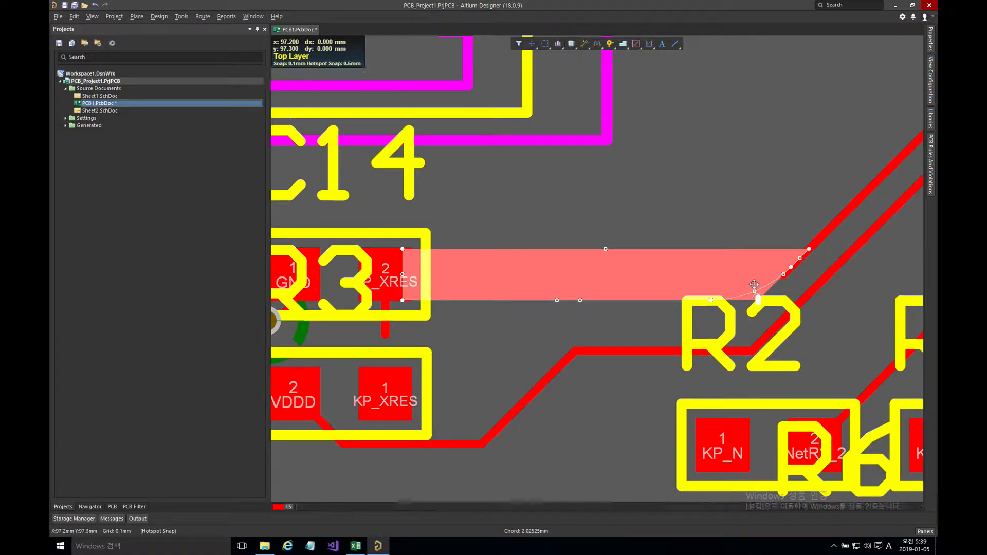
left_click(735, 208)
left_click(694, 273)
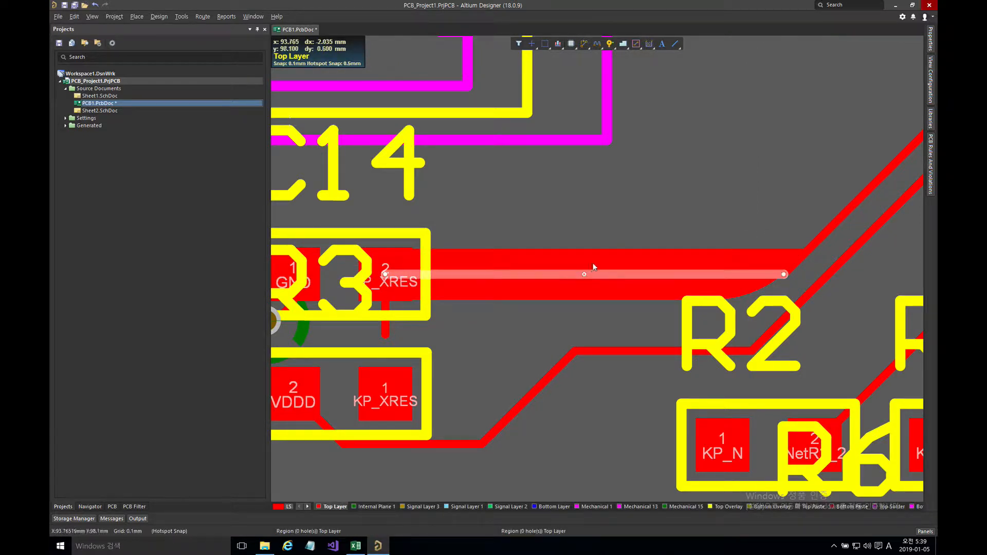
left_click(561, 208)
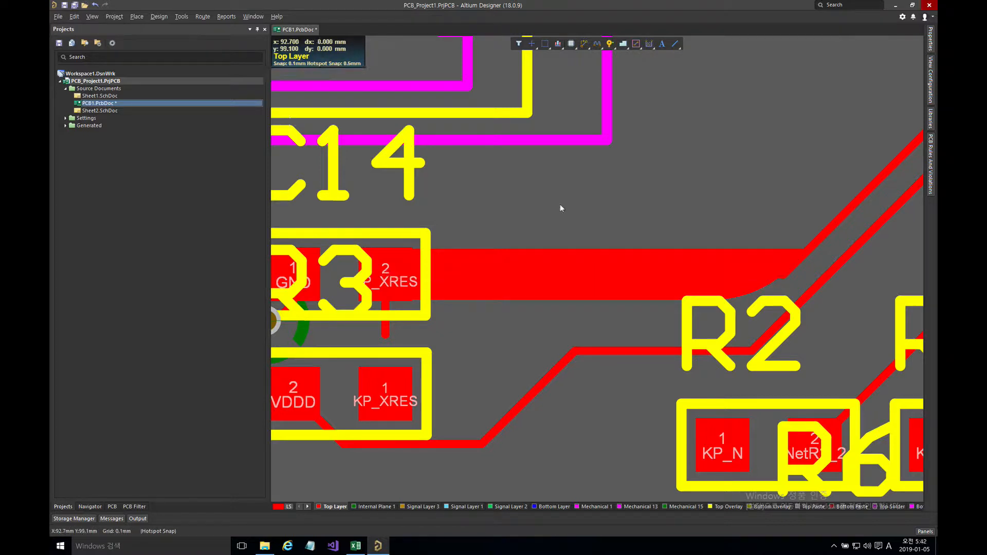
Break the solid region's long upper edge at new vertices about X 97.4 mm, Y 99.8 mm and X 92.1 mm, Y 100 mm
left_click(557, 252)
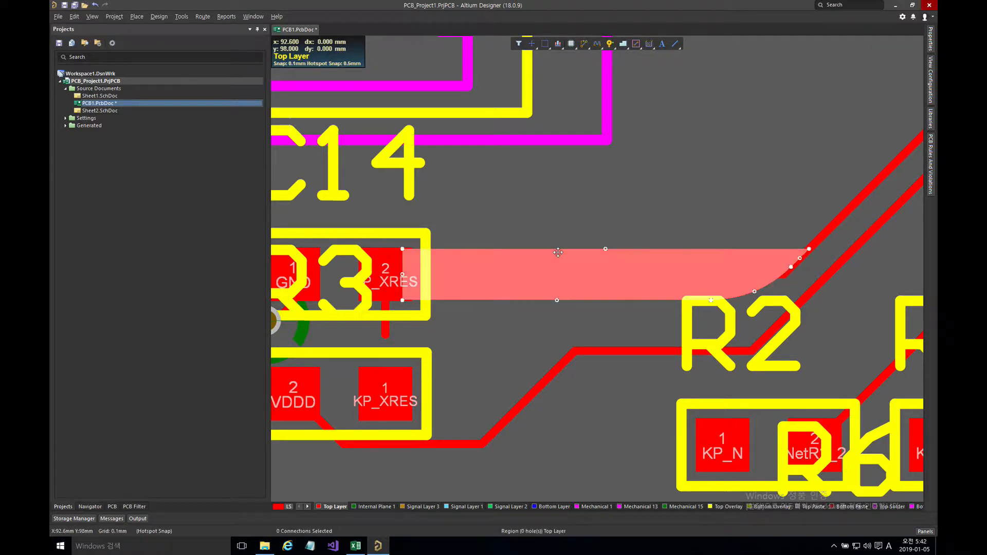
left_click(607, 249)
left_click_drag(607, 249, 760, 175)
key("shift+space")
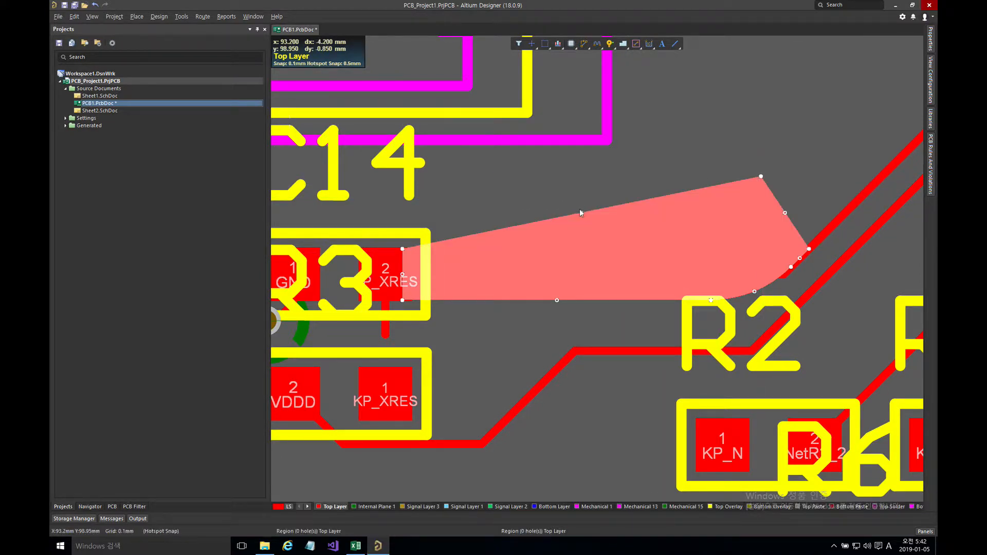
left_click_drag(581, 211, 535, 168)
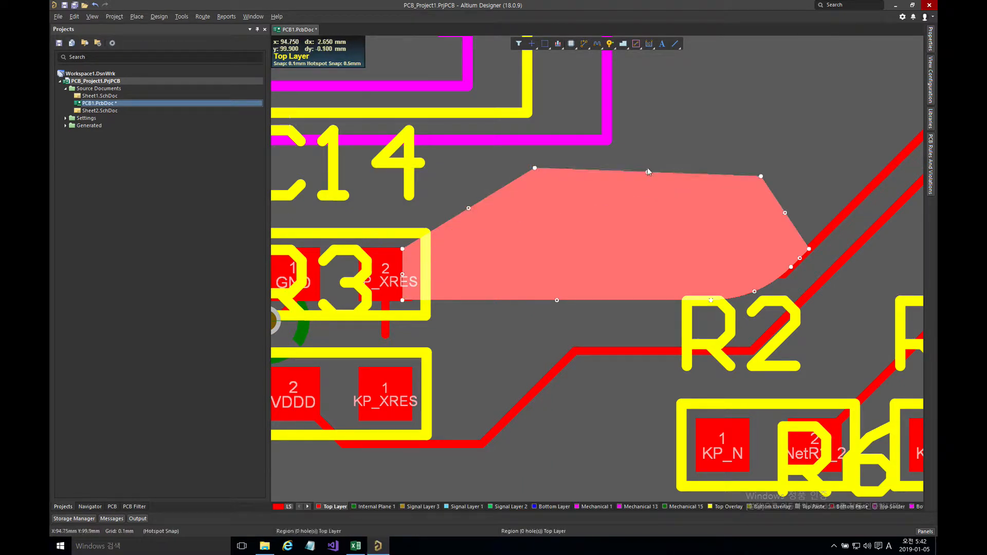
Break the edge between the two raised vertices at about X 95.2 mm, Y 100.6 mm, cycling through the edge-moving modes
left_click_drag(647, 171, 671, 135)
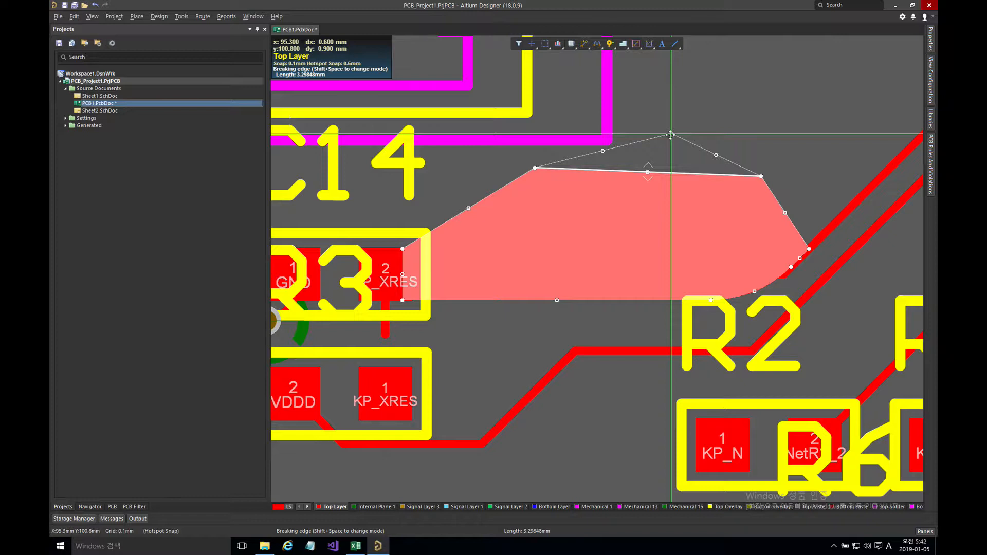
key("shift+space")
key("shift+space")
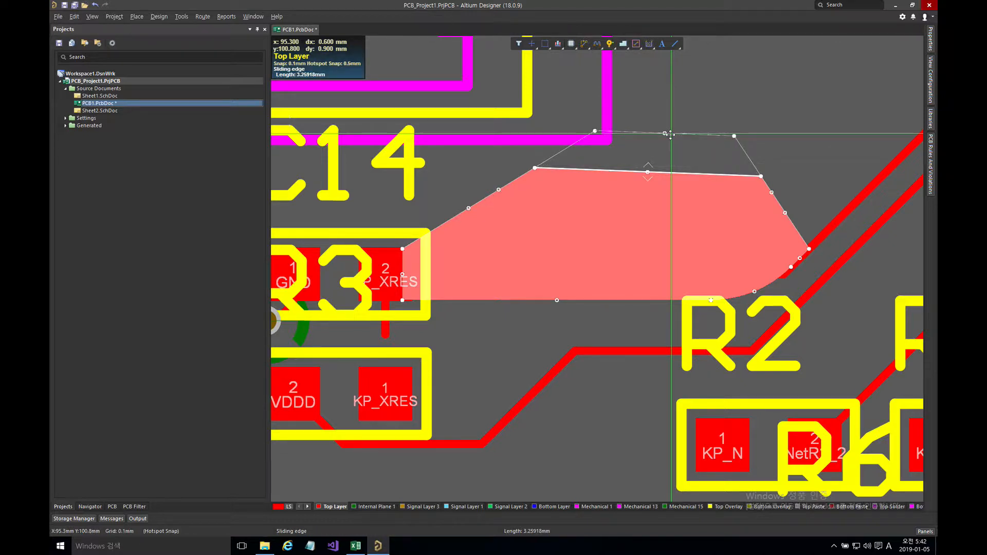
mouse_move(671, 134)
left_mouse_down()
mouse_move(665, 158)
mouse_move(666, 142)
left_mouse_up()
key("shift+space")
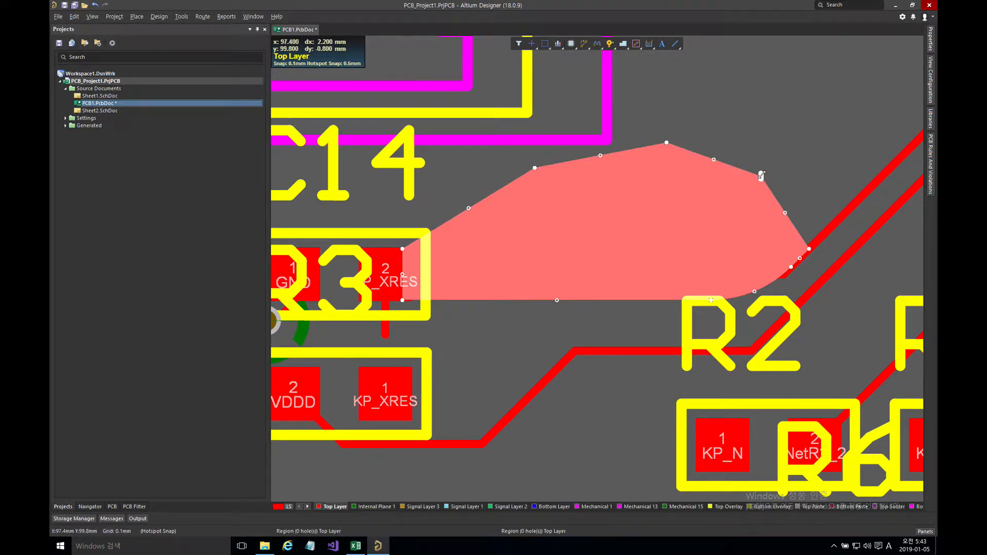
Remove the three added vertices so the solid region's upper edge is a single straight line
left_click_drag(760, 176, 737, 196)
key("shift+space")
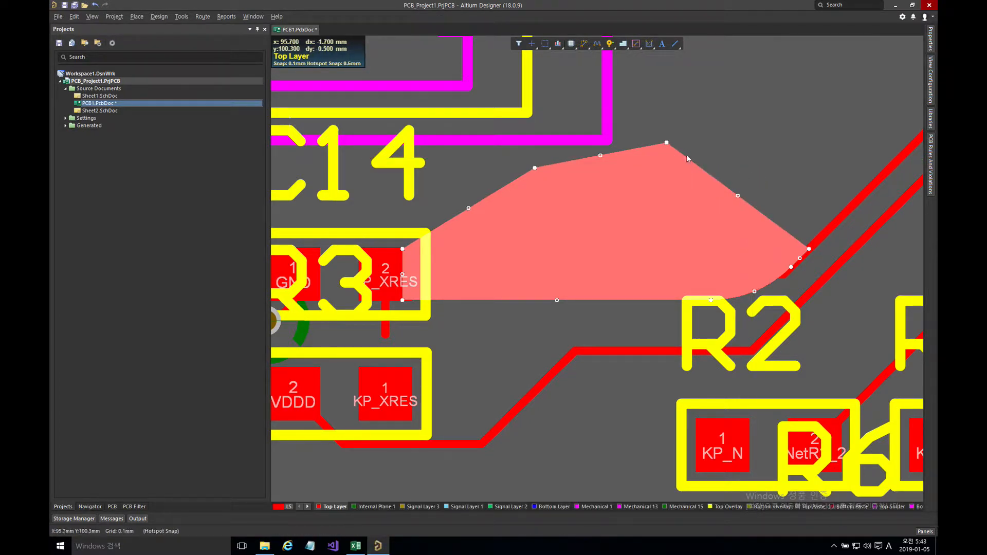
mouse_move(667, 142)
left_mouse_down()
mouse_move(740, 137)
mouse_move(725, 187)
mouse_move(668, 142)
mouse_move(738, 141)
mouse_move(535, 168)
mouse_move(556, 176)
left_mouse_up()
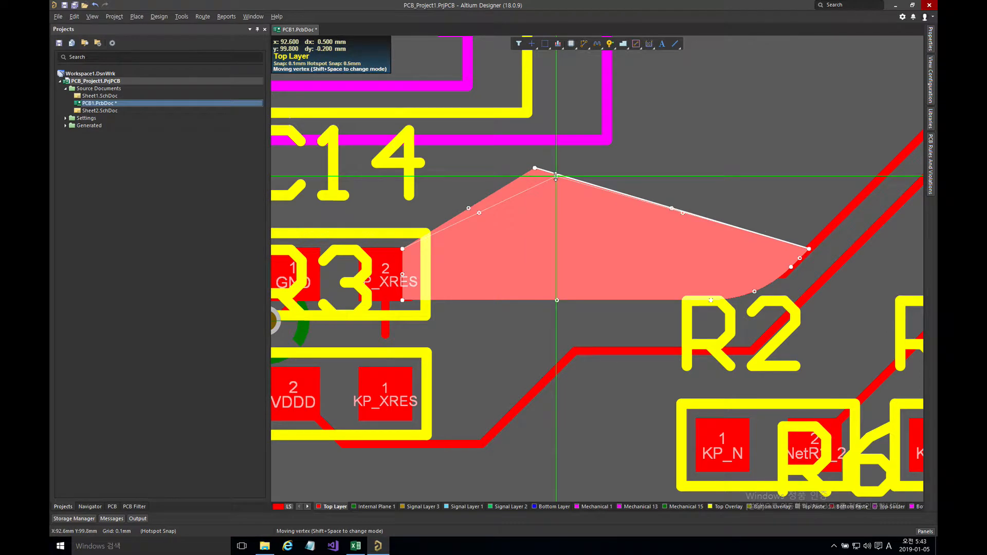
key("Delete")
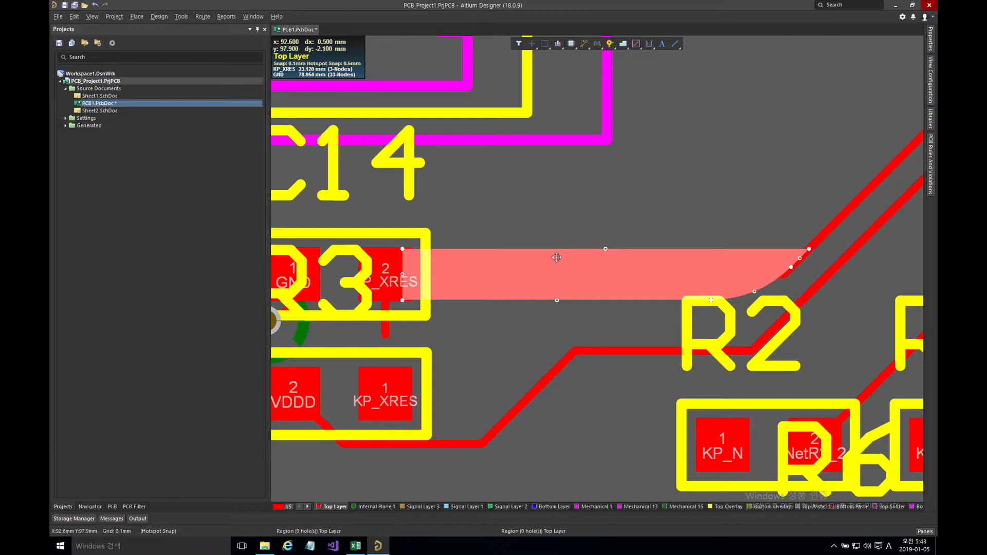
left_click(554, 224)
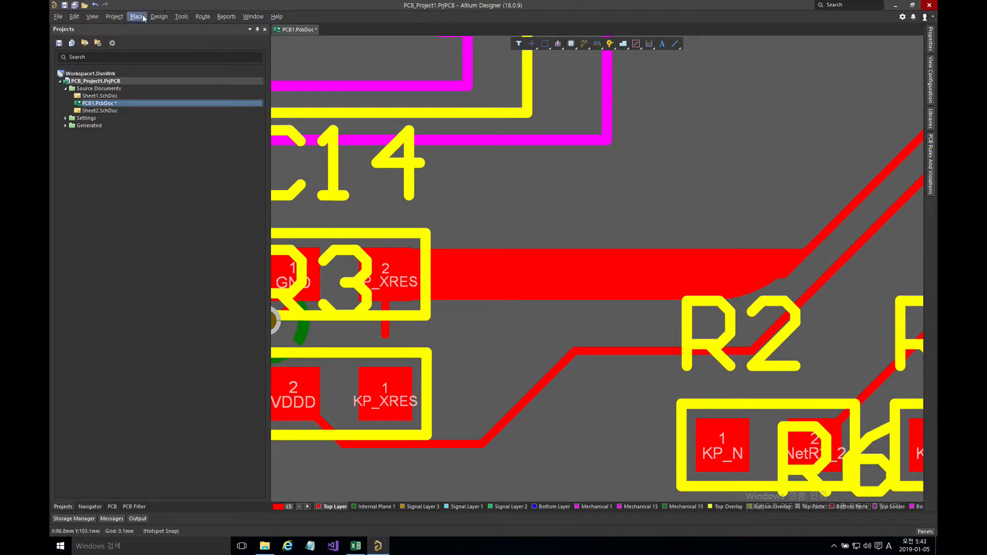
Draw a small, roughly square solid region about 1.3 mm wide just above the long solid region on the Top Layer
key("p")
key("l")
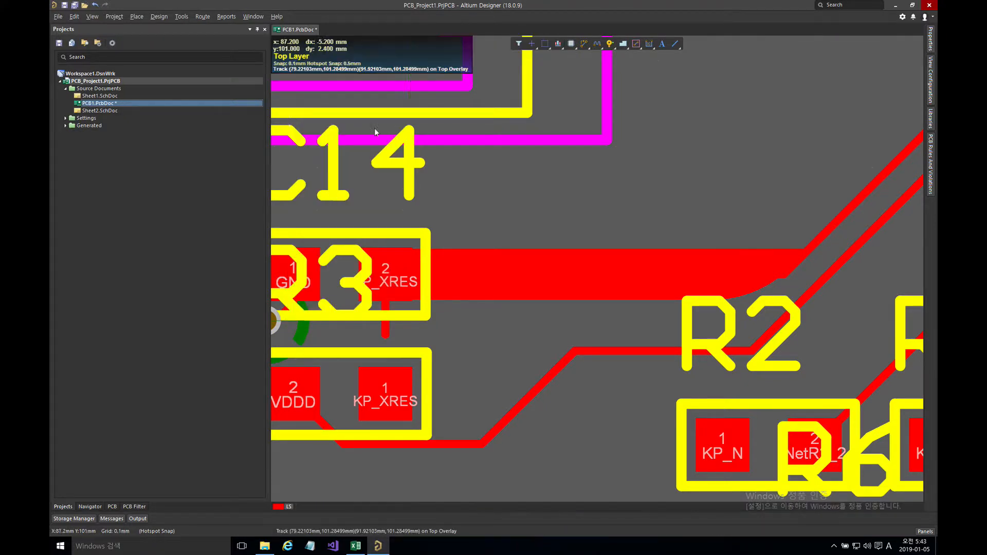
left_click(576, 183)
left_click(572, 236)
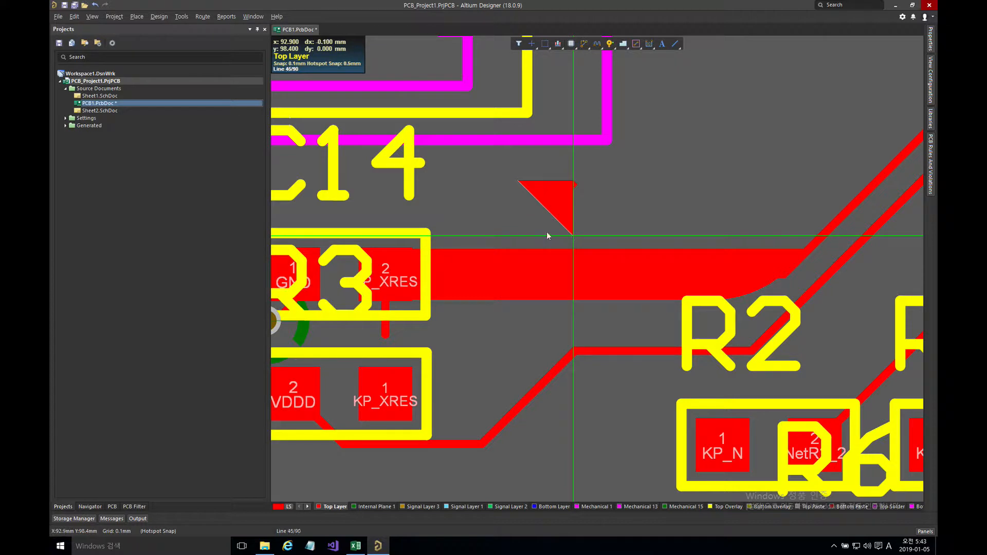
left_click(529, 233)
right_click(530, 233)
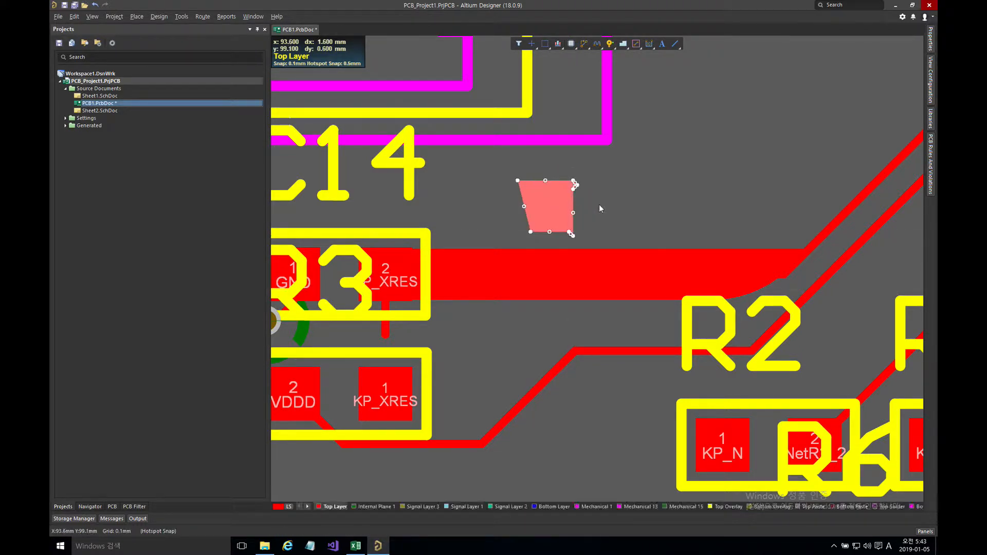
Move the small solid region about 0.5 mm down so it overlaps the long region's upper edge
left_click(599, 207)
left_click(549, 201)
left_click_drag(541, 212, 556, 233)
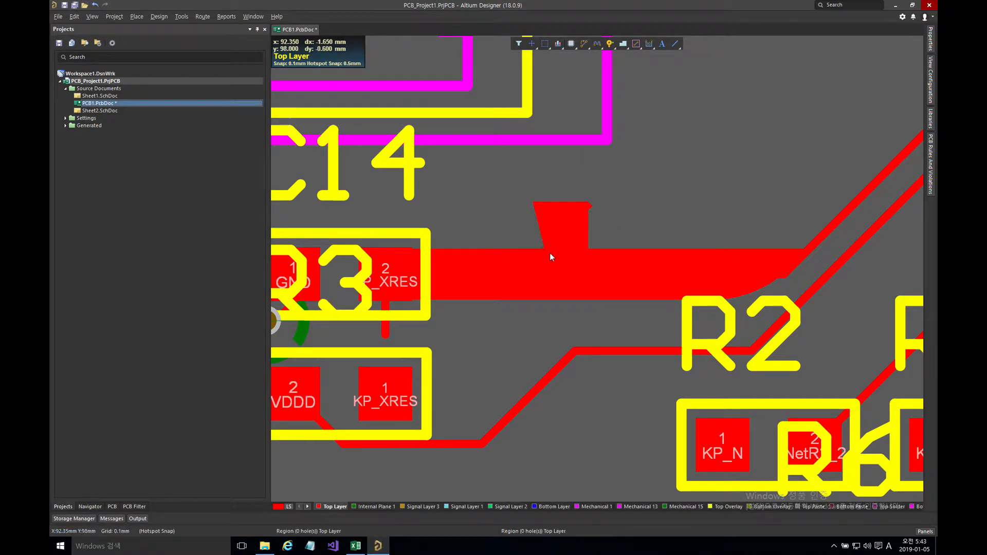
left_click(570, 249)
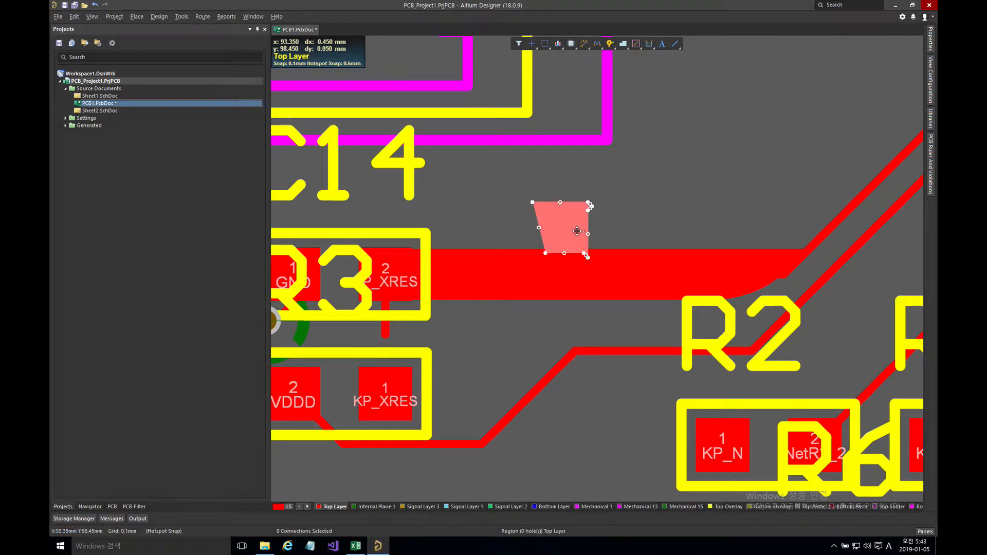
Check the small solid region's assigned net and the available nets in its properties
double_click(574, 226)
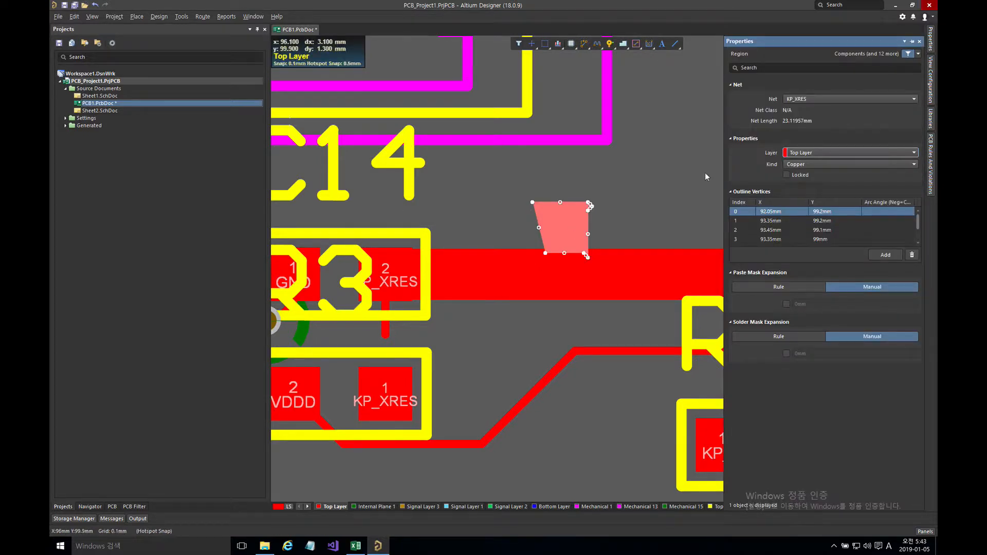
left_click(807, 99)
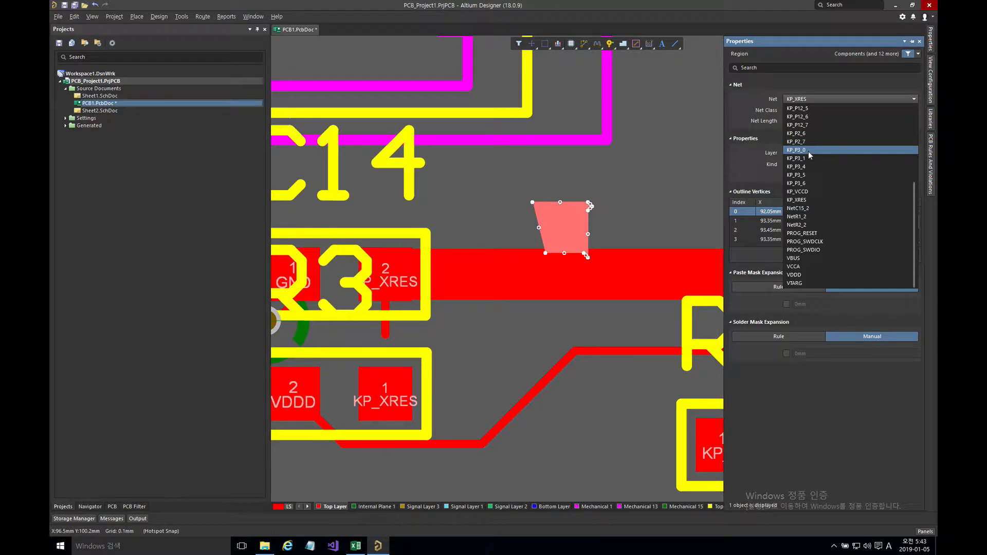
left_click(665, 158)
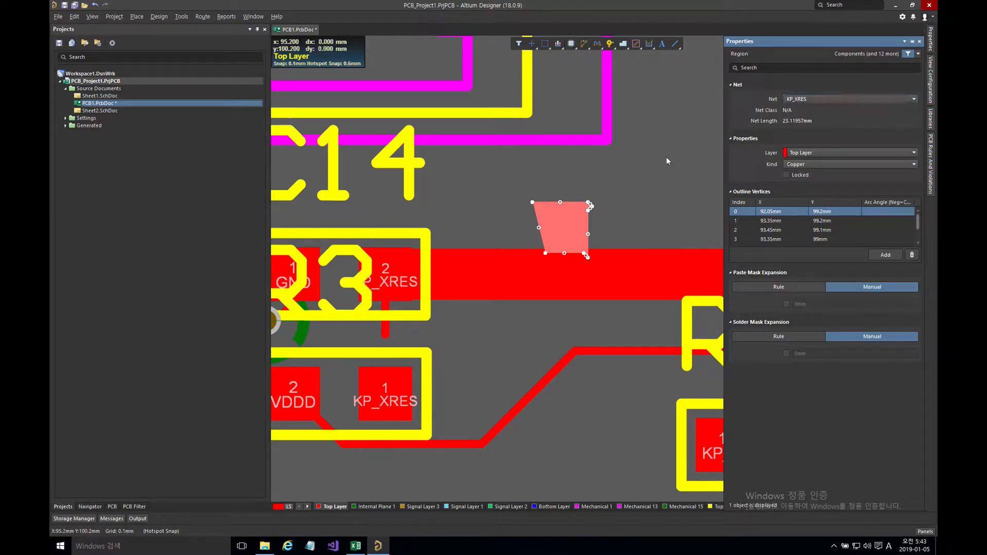
left_click(667, 161)
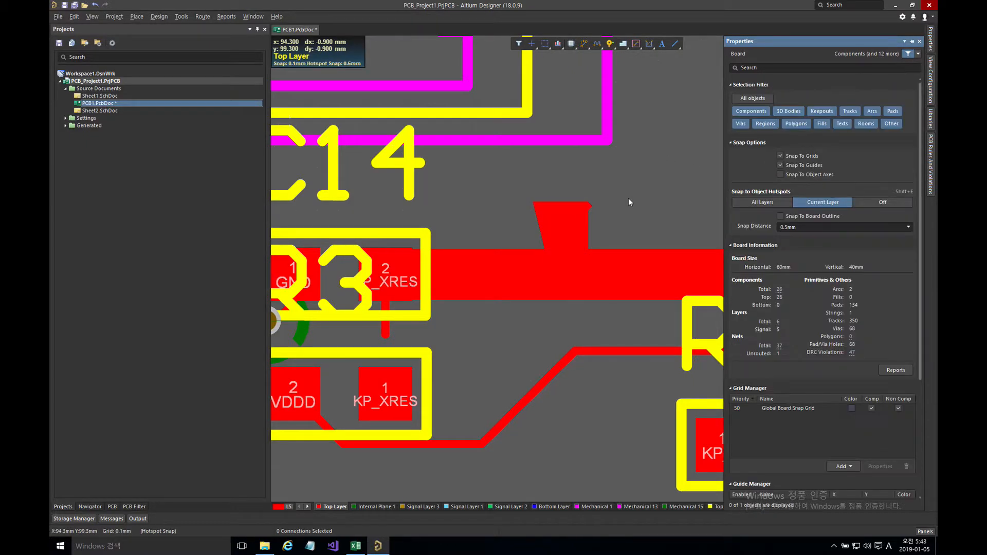
Delete the small and the long solid region together, leaving the KP_XRES trace in place
left_click(591, 232)
left_click(632, 268)
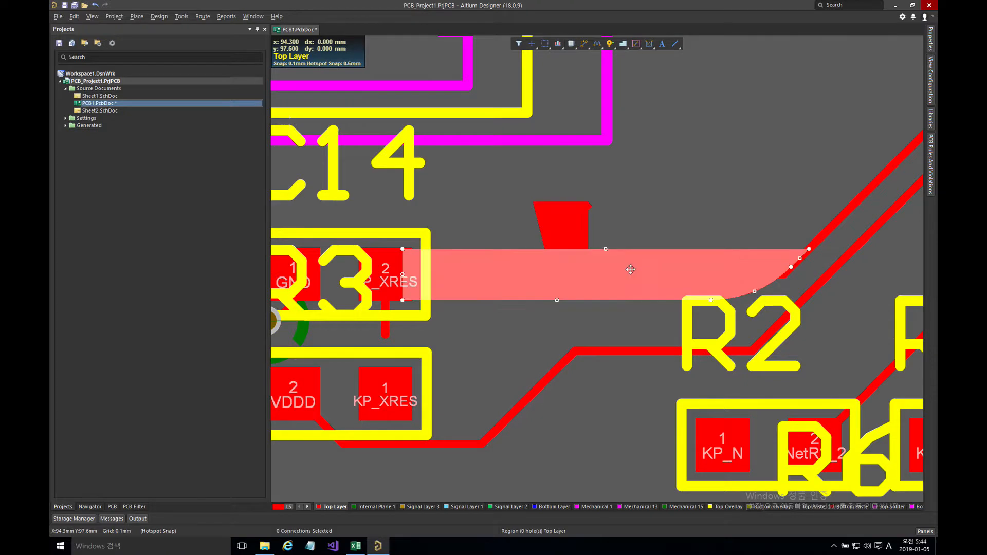
left_click(650, 230)
left_click(582, 230)
left_click(600, 250, "shift")
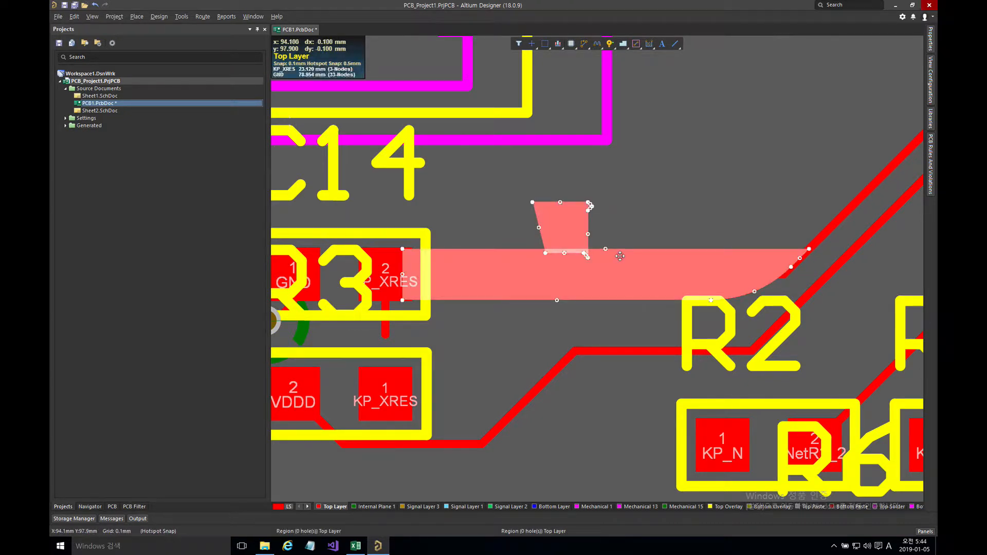
key("Delete")
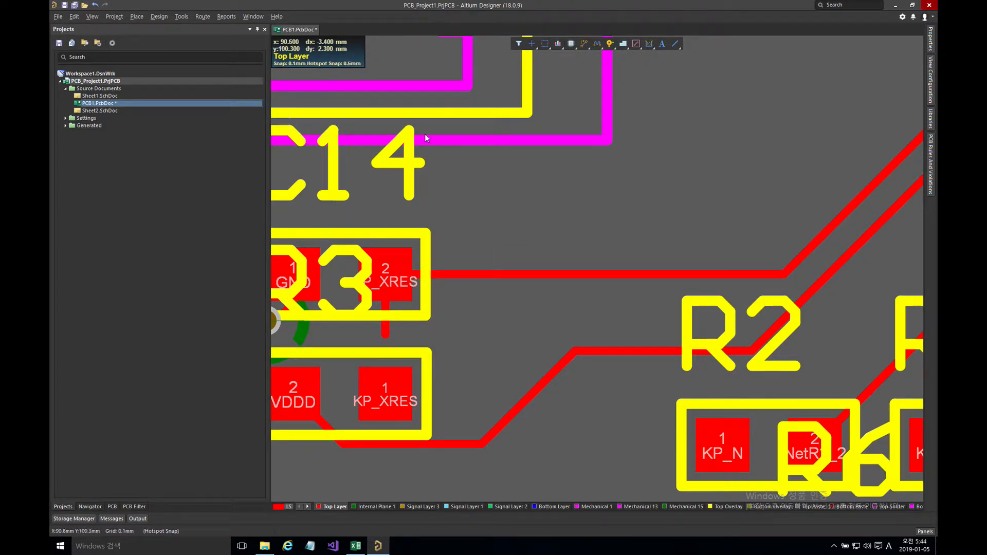
Draw a four-cornered polygon pour over the KP_XRES trace from C14 pad 2 to the bend, about 9.3 mm long and 1.1 mm high
left_click(137, 16)
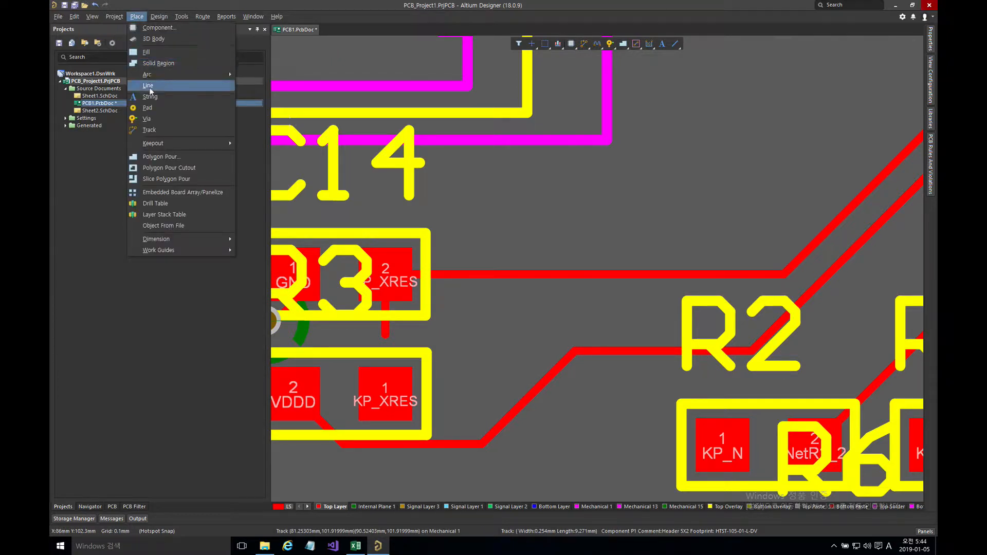
left_click(169, 159)
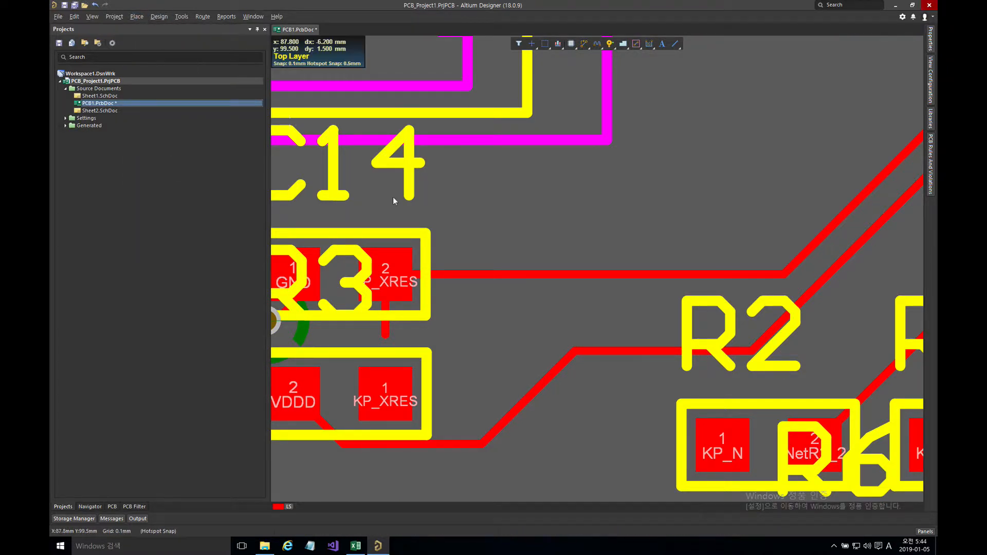
left_click(408, 252)
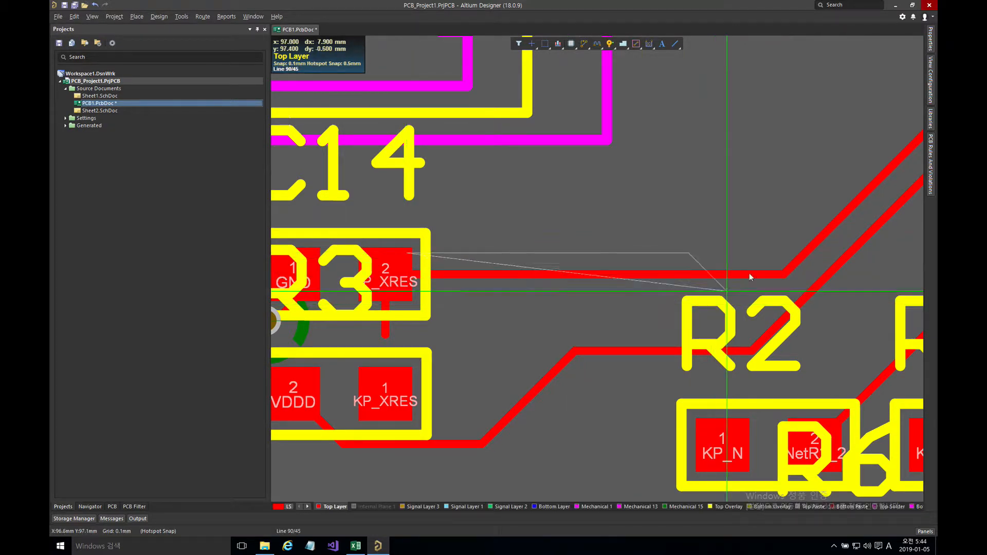
left_click(807, 253)
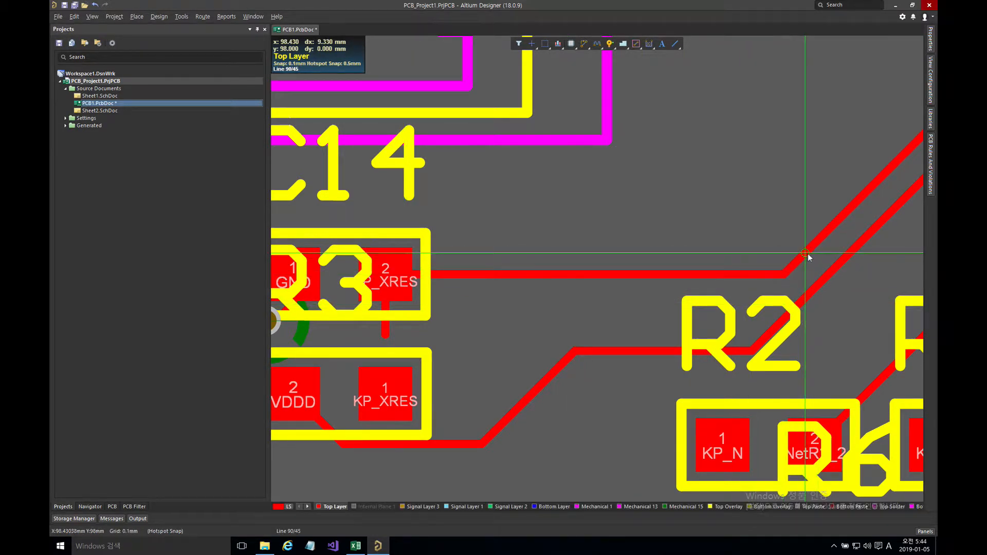
left_click(752, 301)
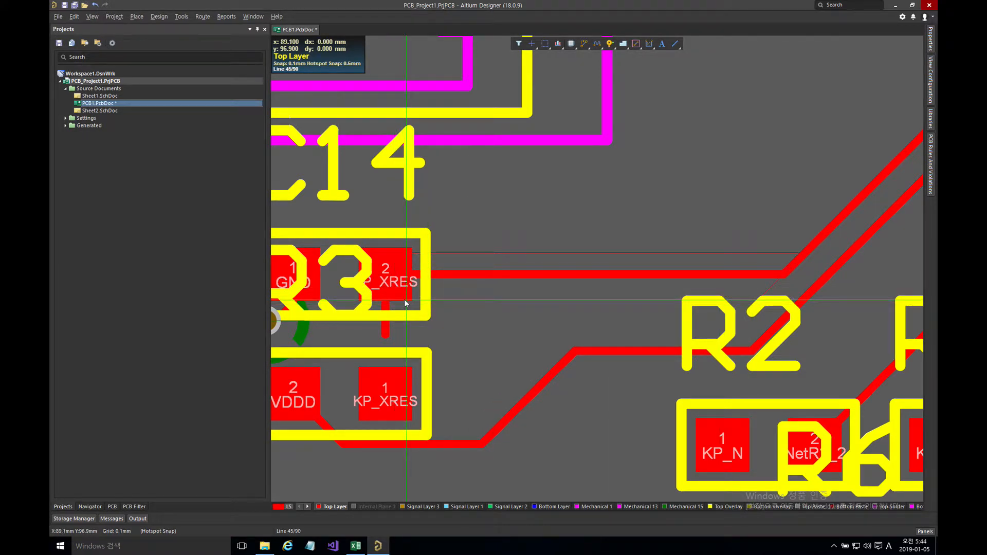
left_click(407, 300)
right_click(406, 300)
right_click(412, 304)
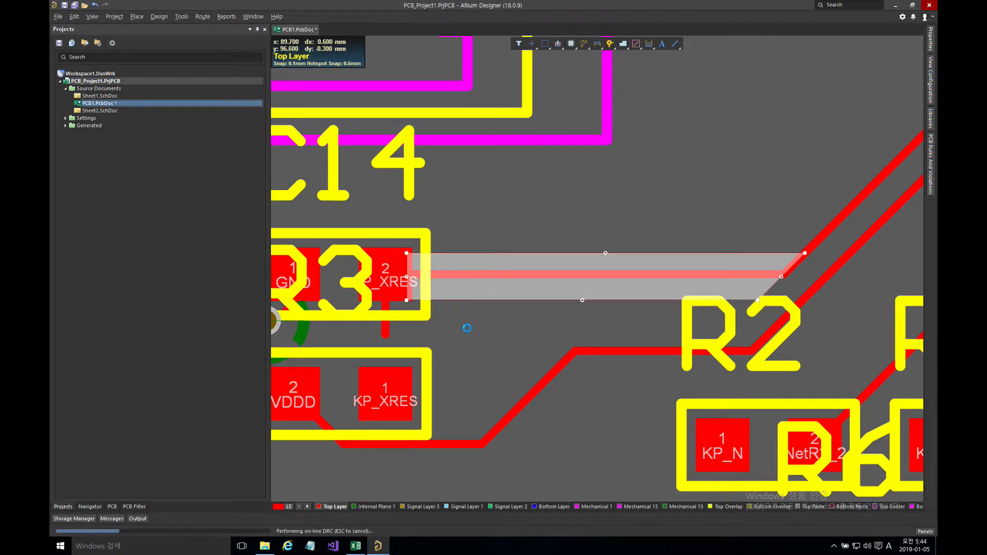
left_click(484, 221)
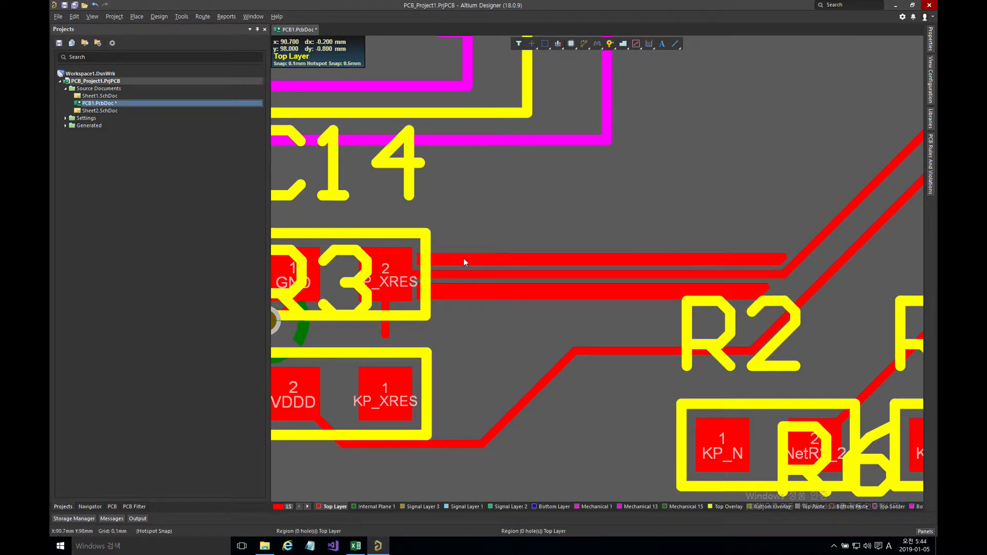
Assign the polygon pour over the trace between C14 pad 2 and the bend to the KP_XRES net
left_click(464, 296)
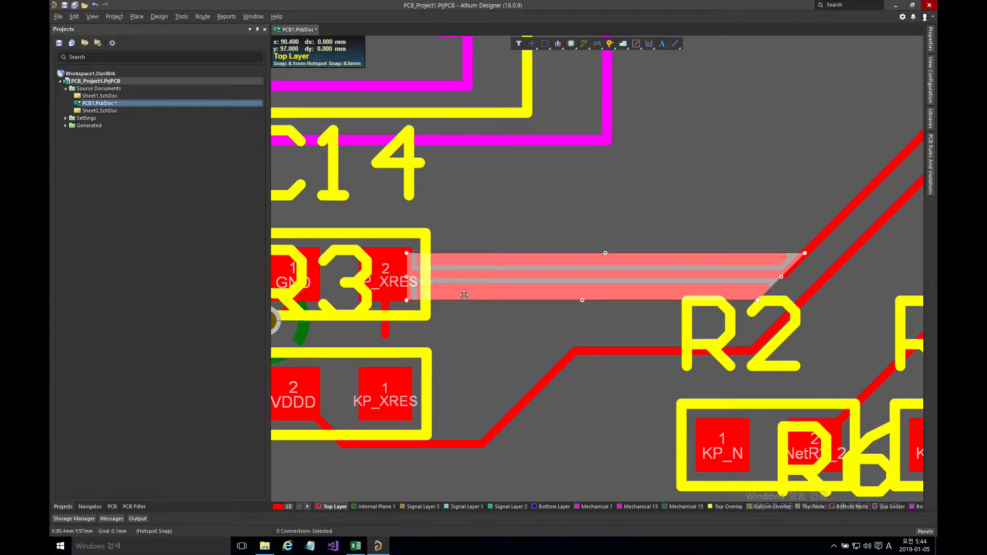
double_click(464, 295)
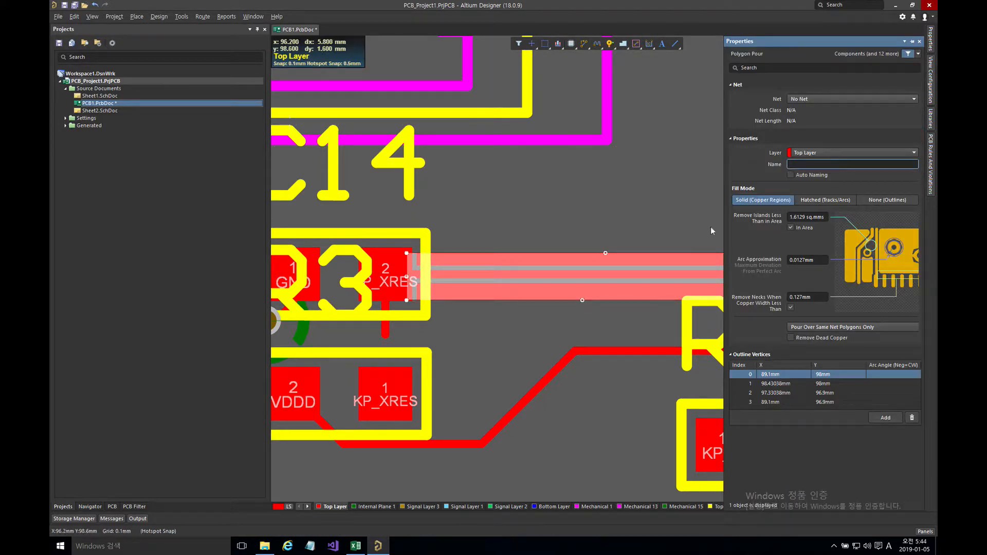
left_click(798, 99)
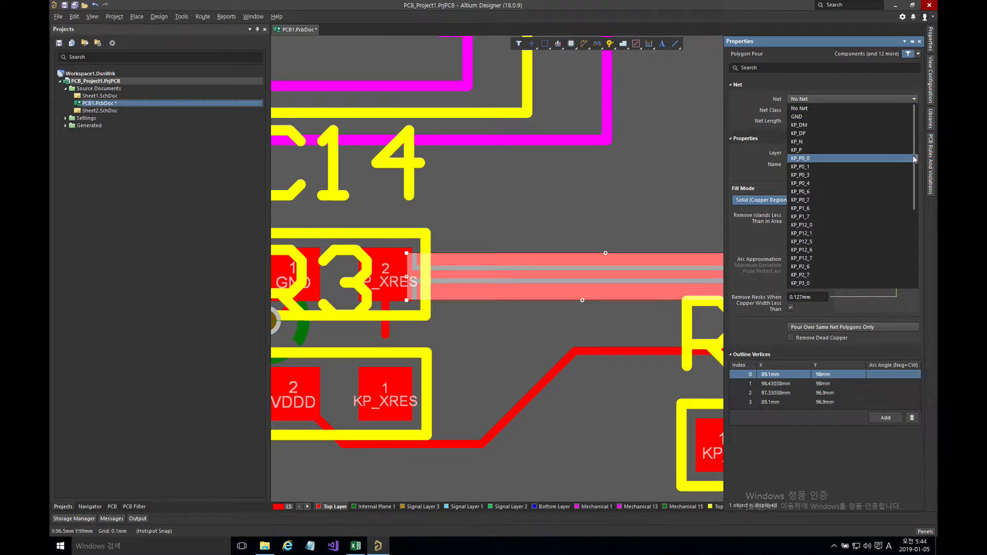
left_click(905, 217)
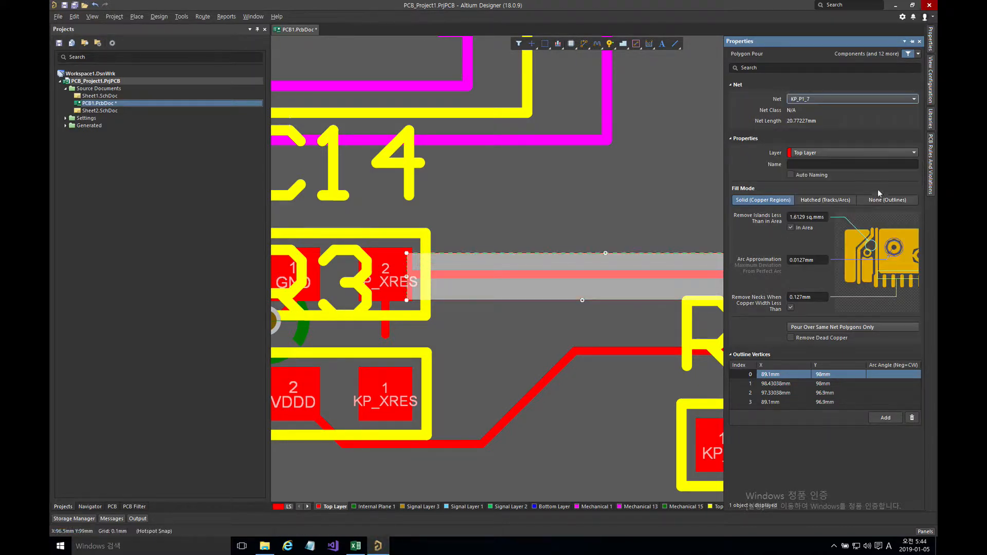
left_click(844, 101)
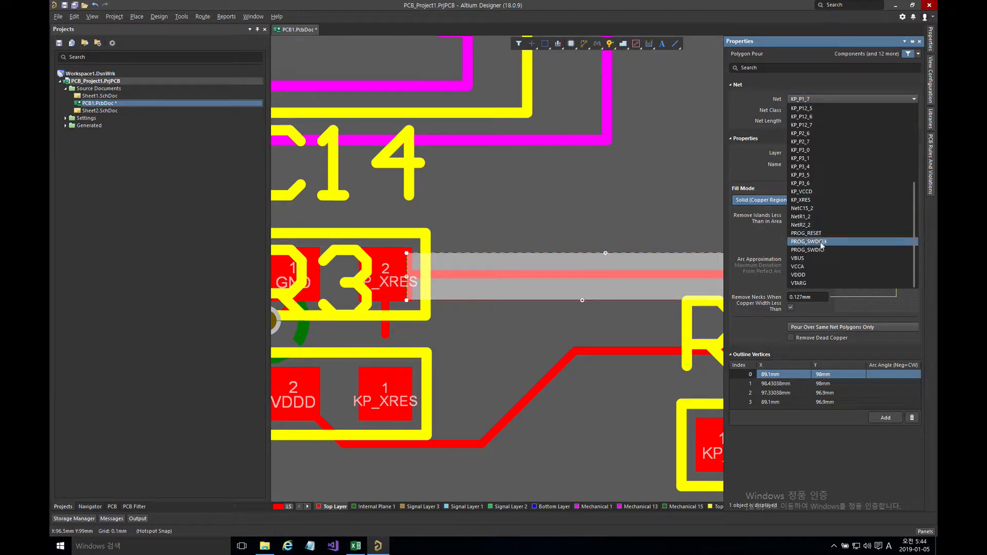
left_click(809, 199)
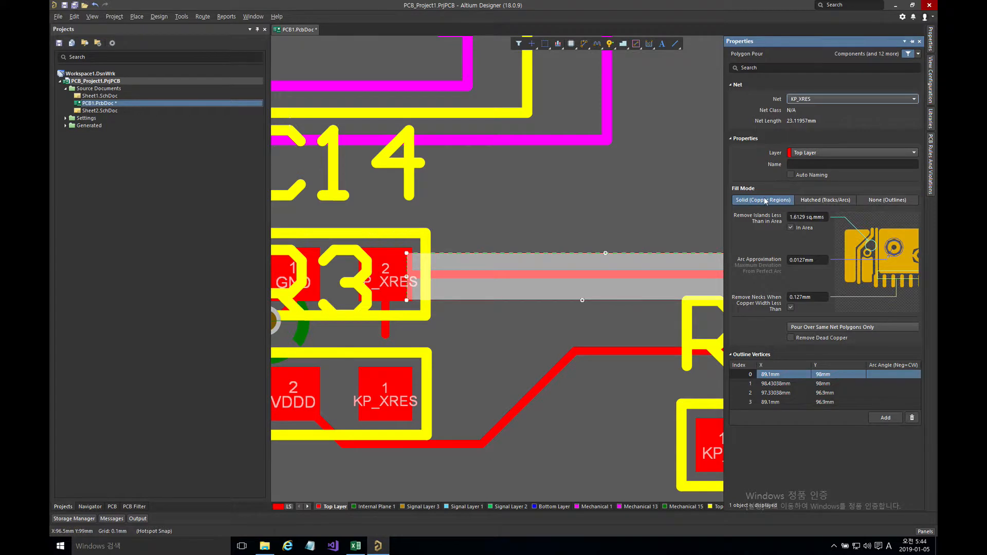
left_click(660, 193)
left_click(607, 216)
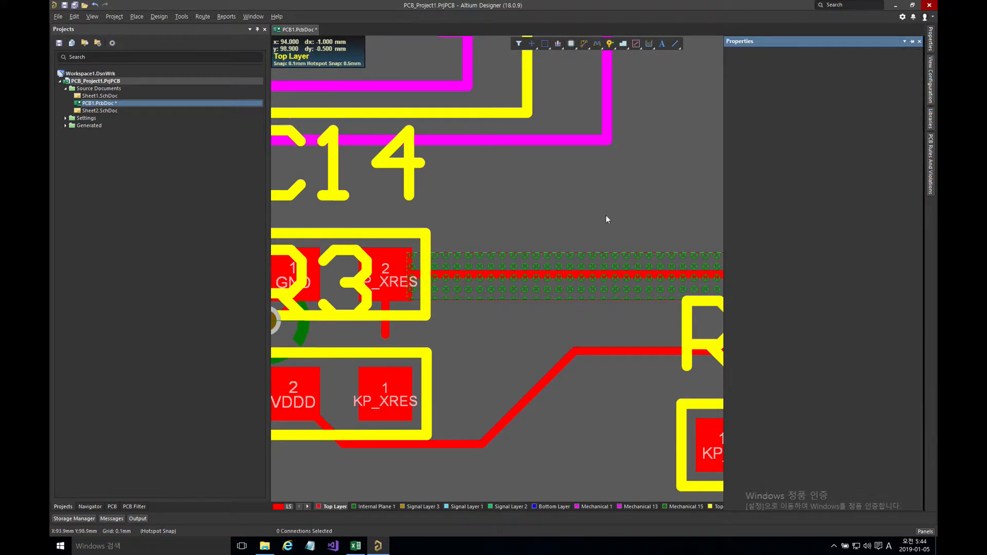
Repour only the selected KP_XRES polygon so its copper is rebuilt with the new net
left_click(616, 261)
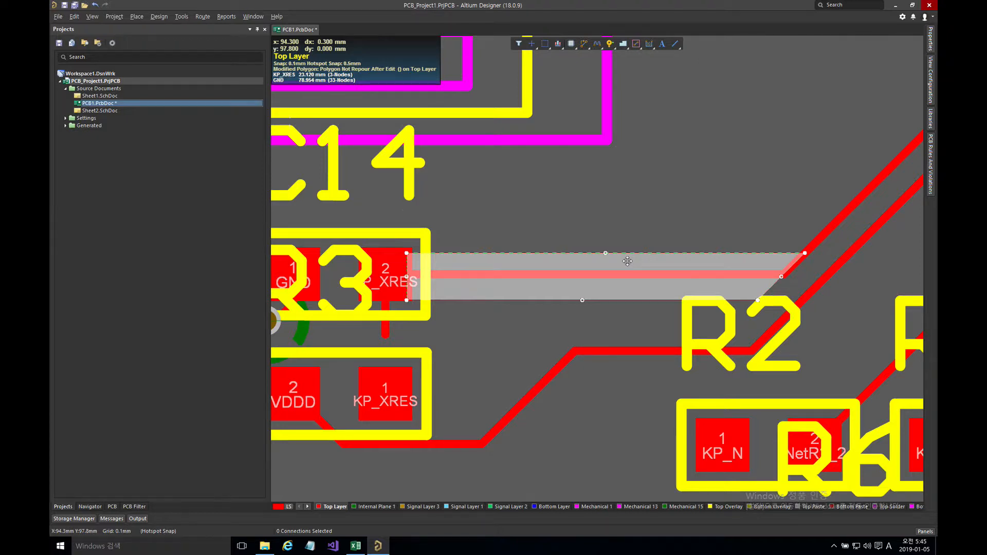
right_click(628, 261)
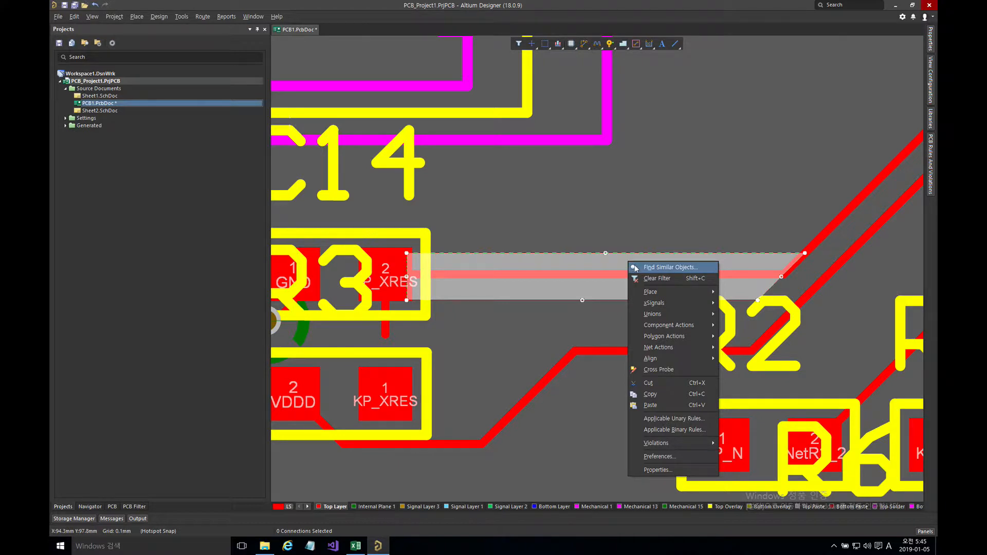
mouse_move(684, 337)
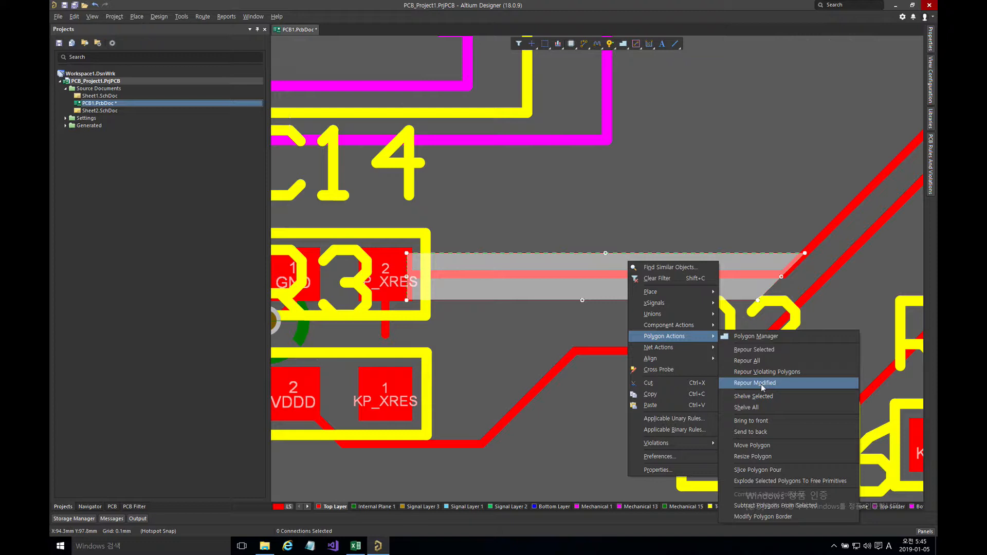
left_click(766, 351)
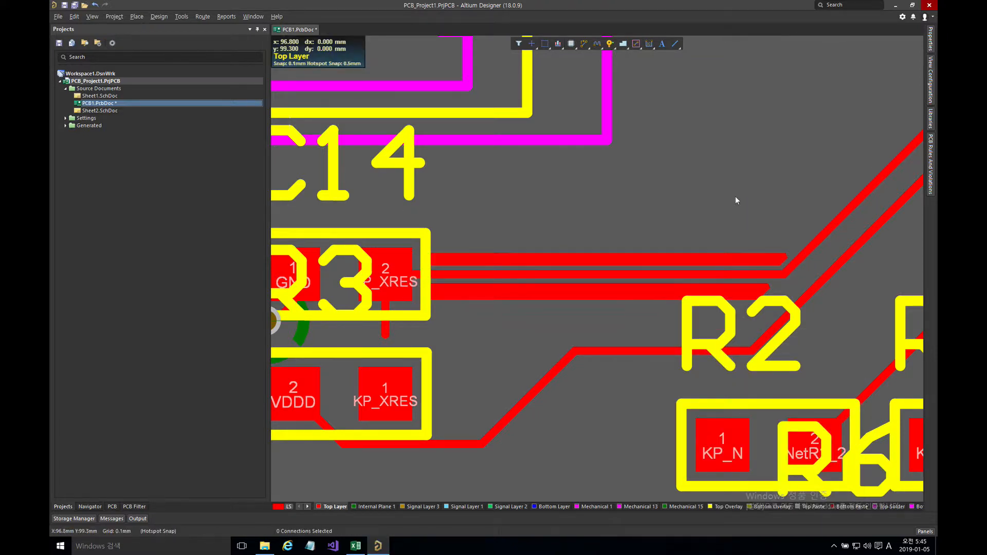
Set the KP_XRES polygon to Pour Over All Same Net Objects and apply the change
left_click(558, 277)
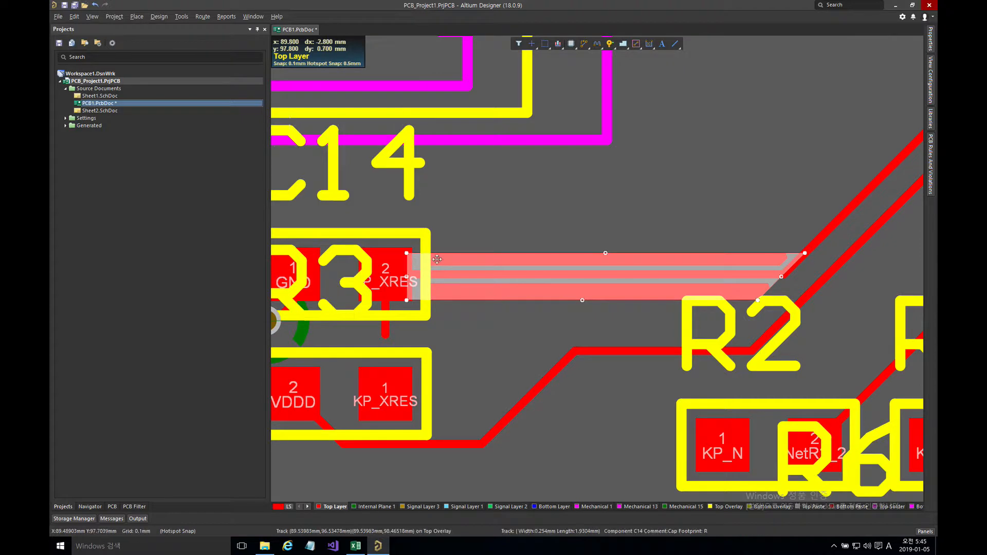
left_click(627, 291)
double_click(626, 291)
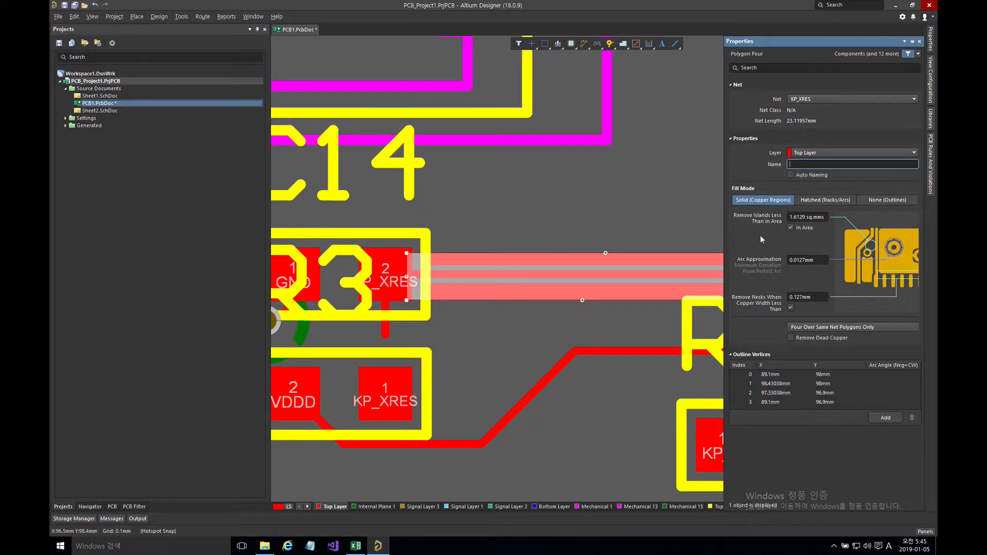
left_click(797, 328)
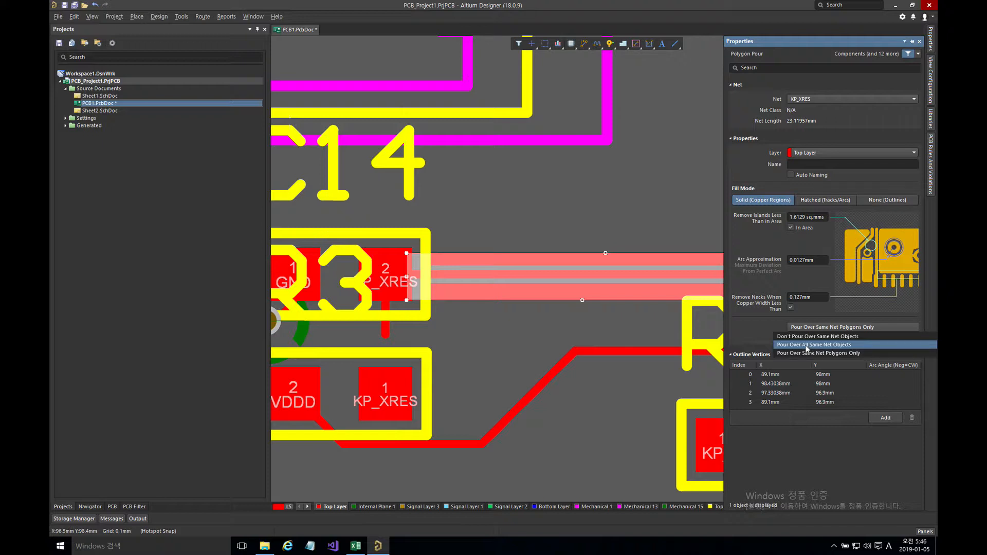
left_click(806, 345)
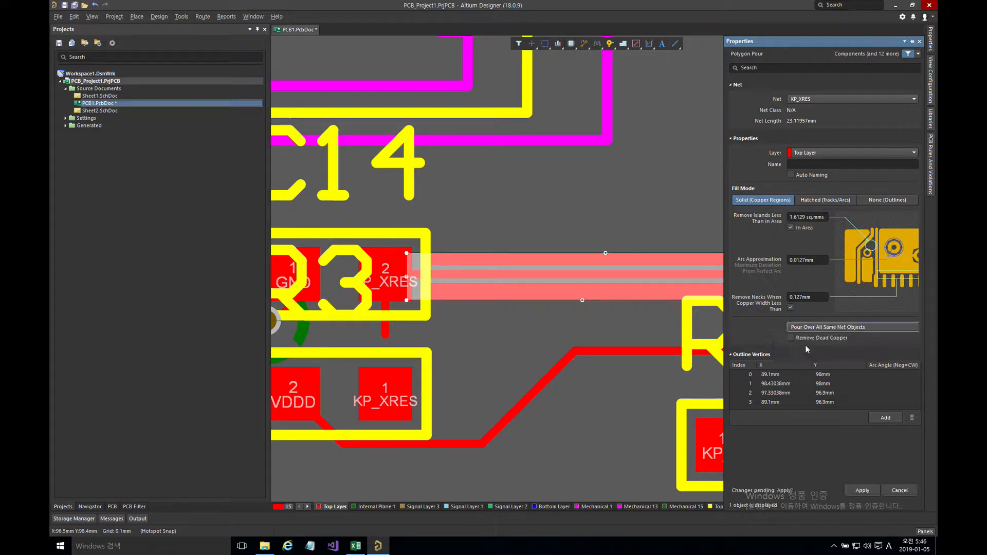
left_click(871, 496)
left_click(637, 231)
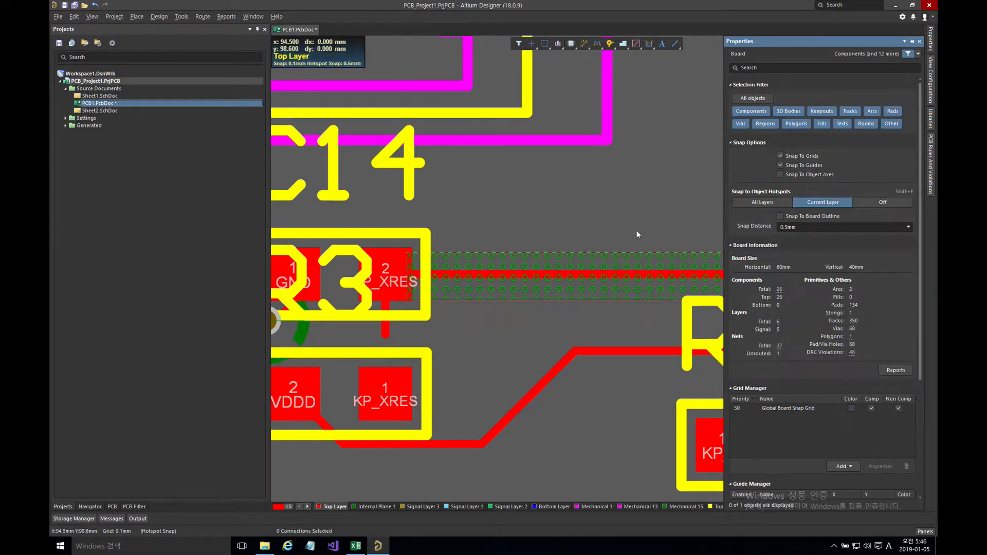
Repour the selected KP_XRES polygon with its changed same-net pour option
right_click(632, 259)
left_click(605, 256)
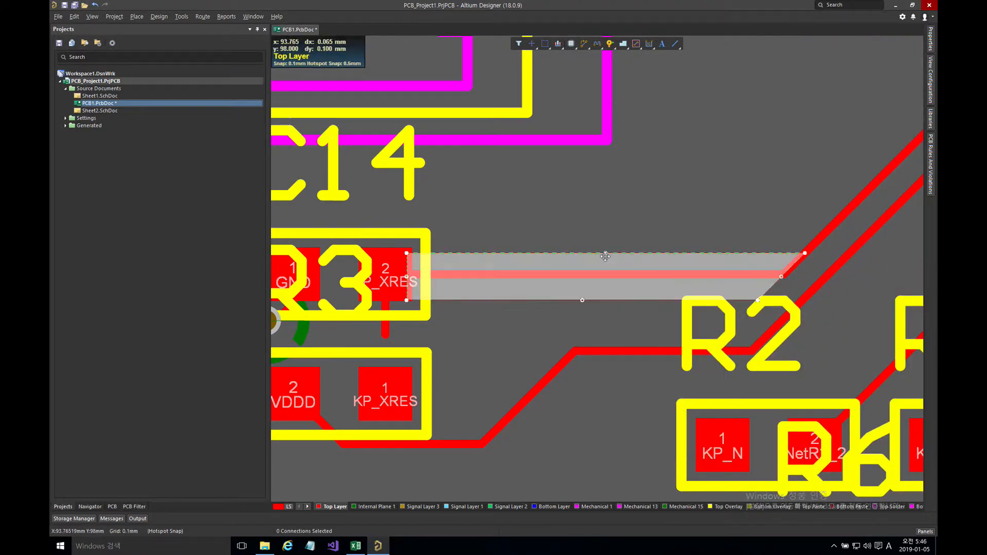
right_click(605, 256)
mouse_move(671, 332)
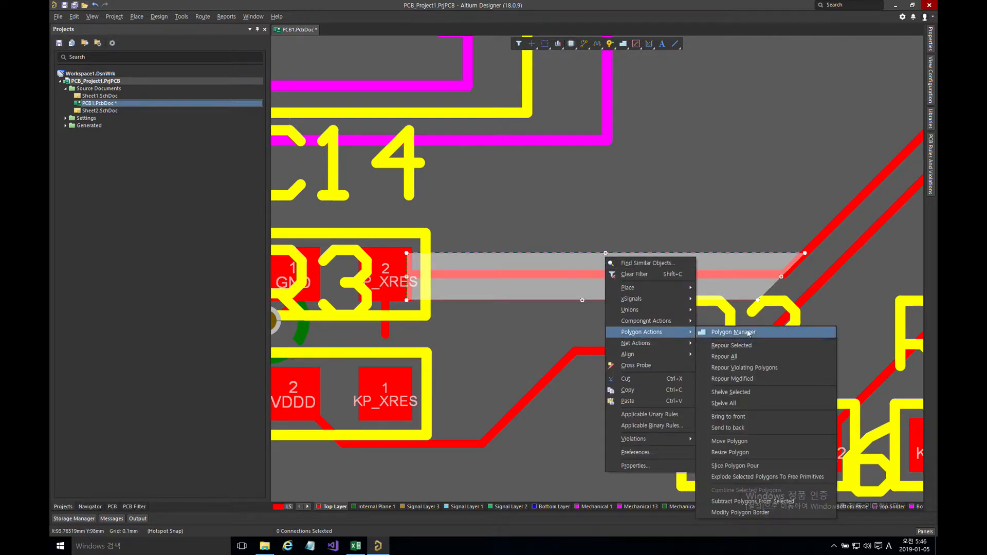
left_click(749, 347)
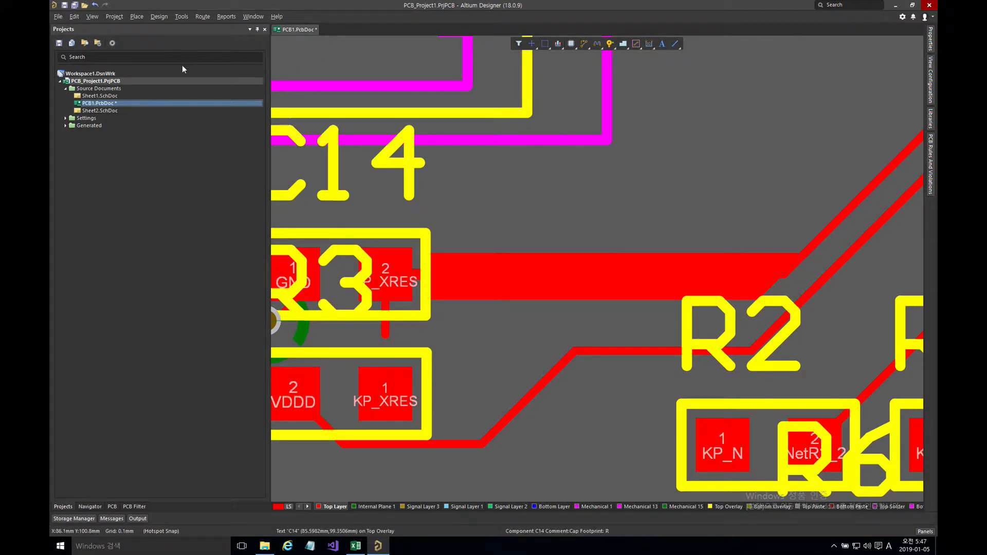
Draw a rectangular top-layer polygon pour about 12.4 mm wide and 9.2 mm high, enclosing the KP_XRES polygon and the surrounding pads and traces
left_click(138, 17)
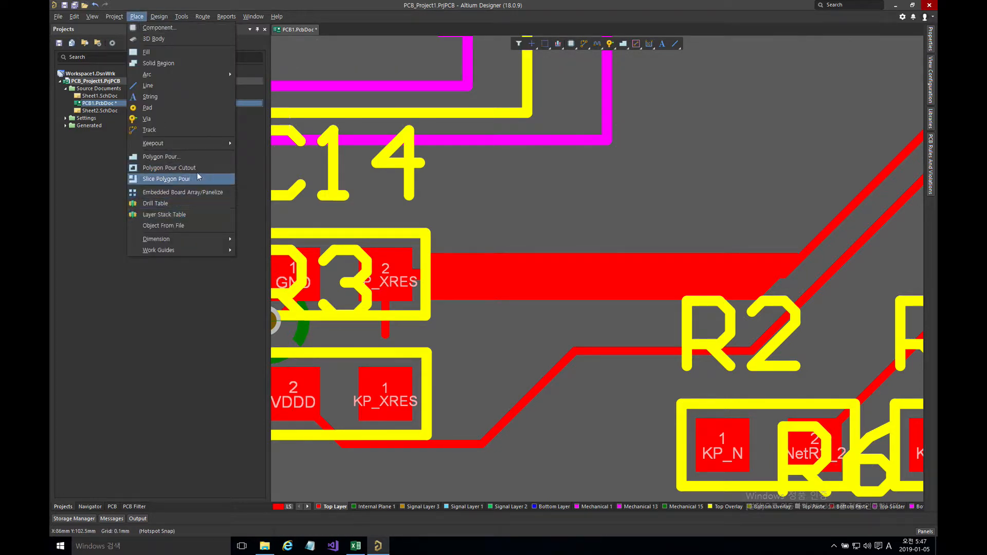
left_click(196, 157)
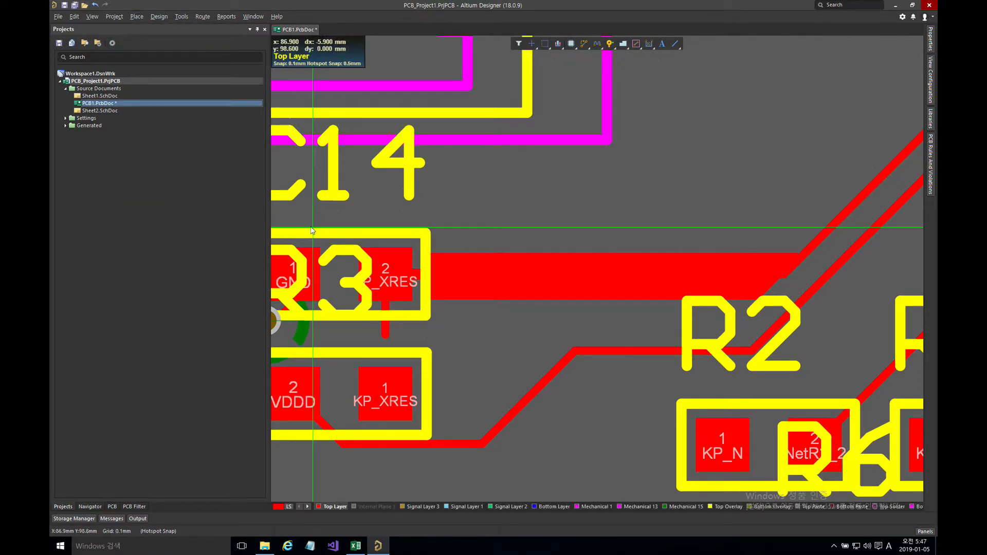
left_click(313, 87)
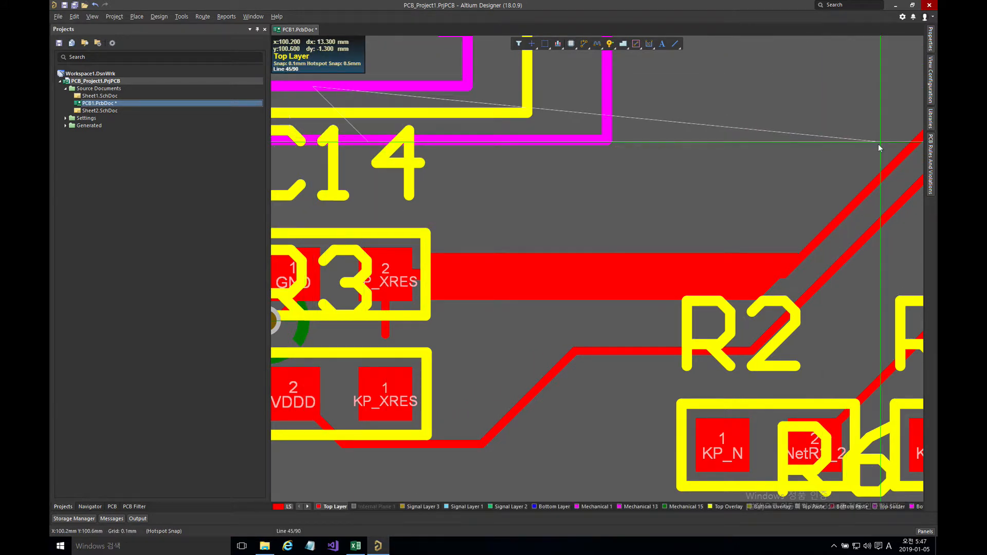
key("shift+space")
key("shift+space")
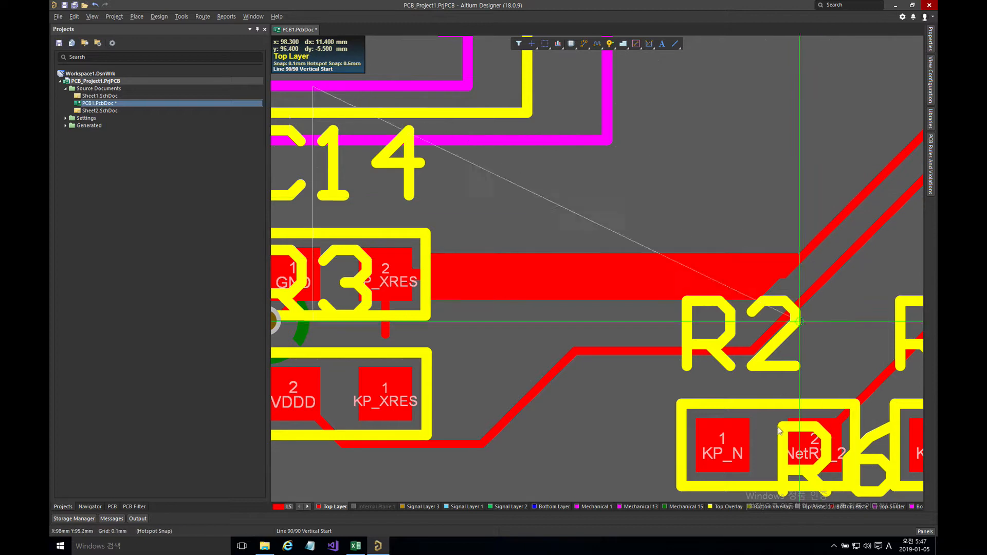
left_click(792, 478)
key("space")
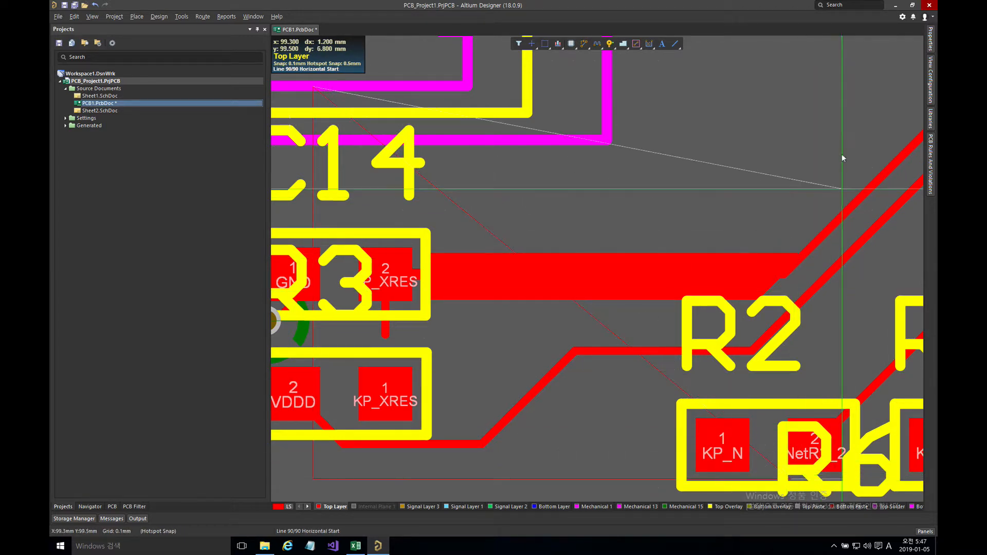
left_click(840, 86)
key("space")
right_click(841, 85)
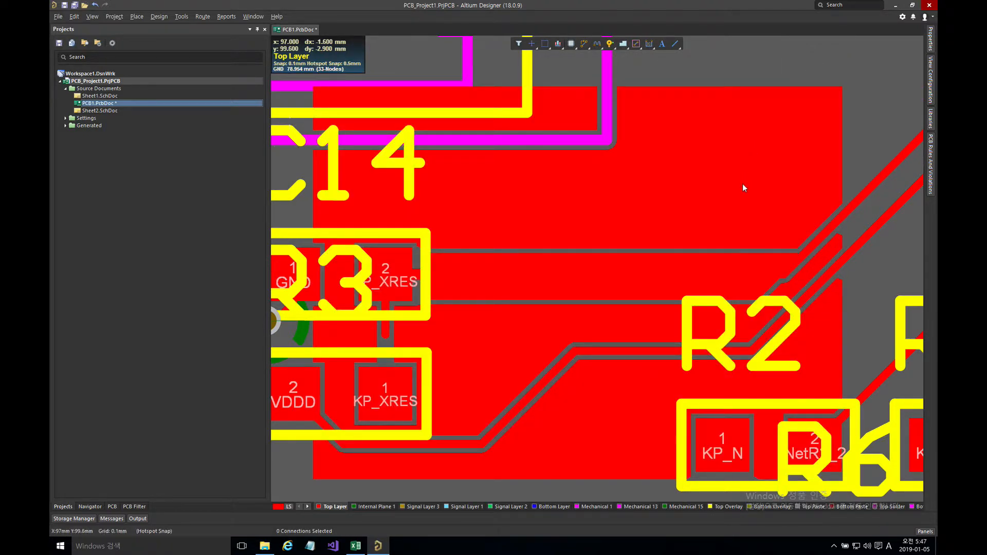
Assign the large rectangular polygon pour to the GND net and set it to Pour Over All Same Net Objects
left_click(742, 184)
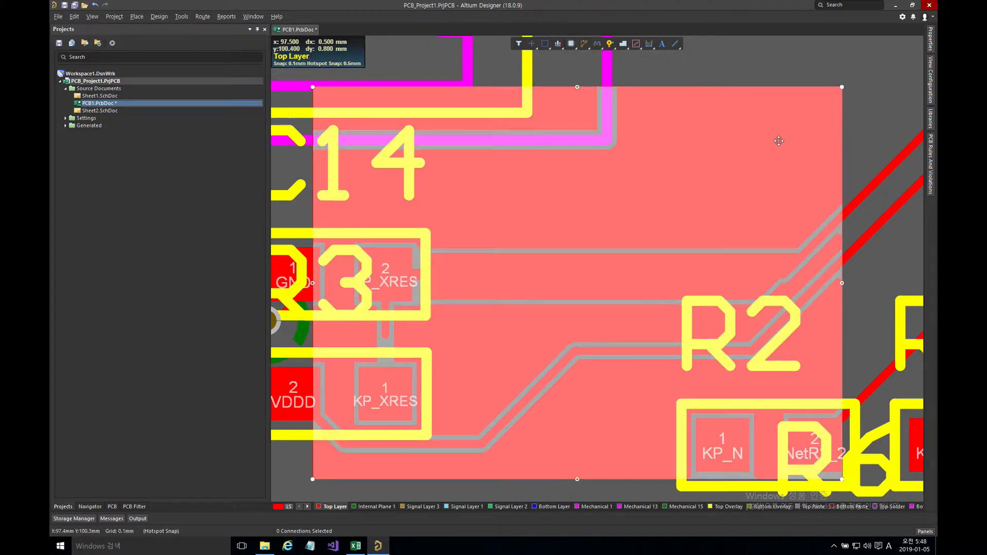
left_click(930, 40)
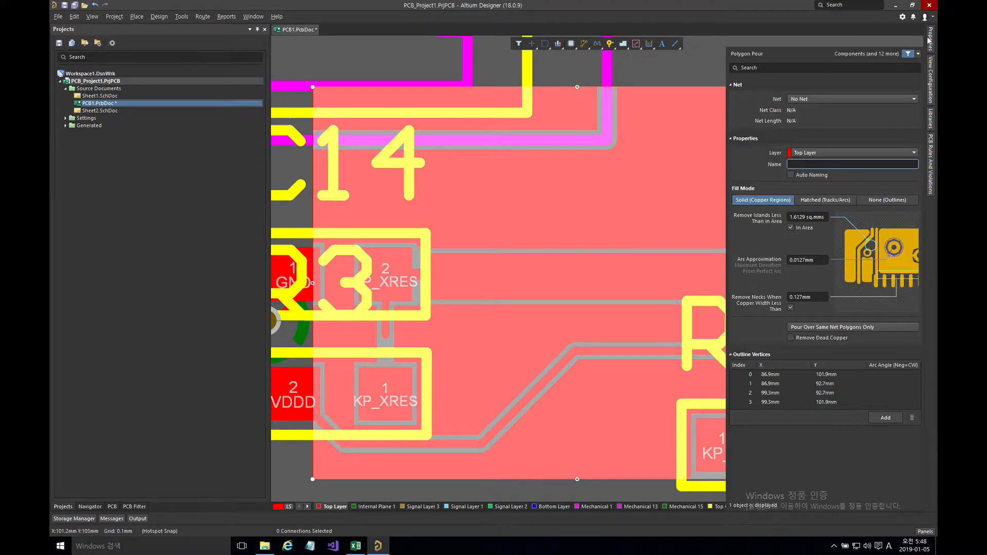
left_click(829, 97)
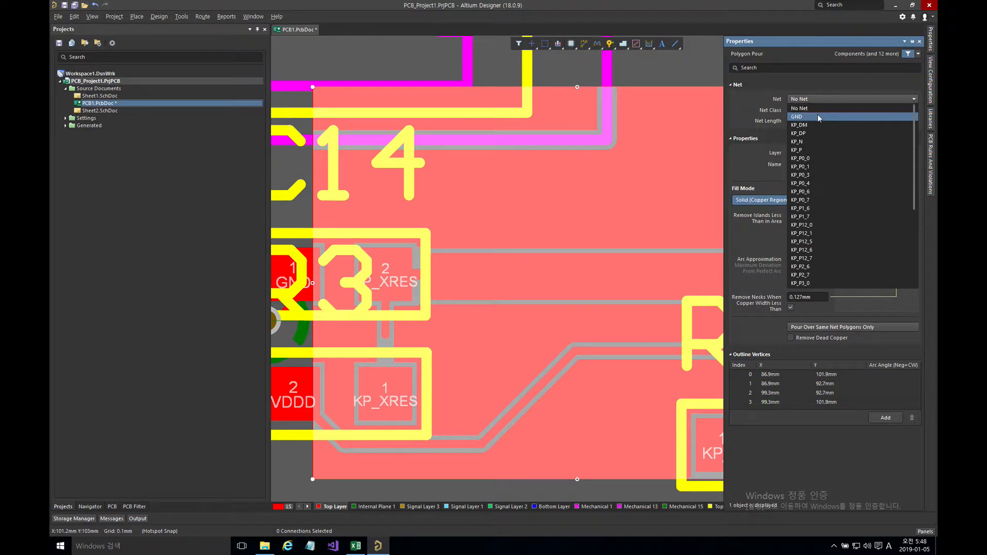
left_click(819, 117)
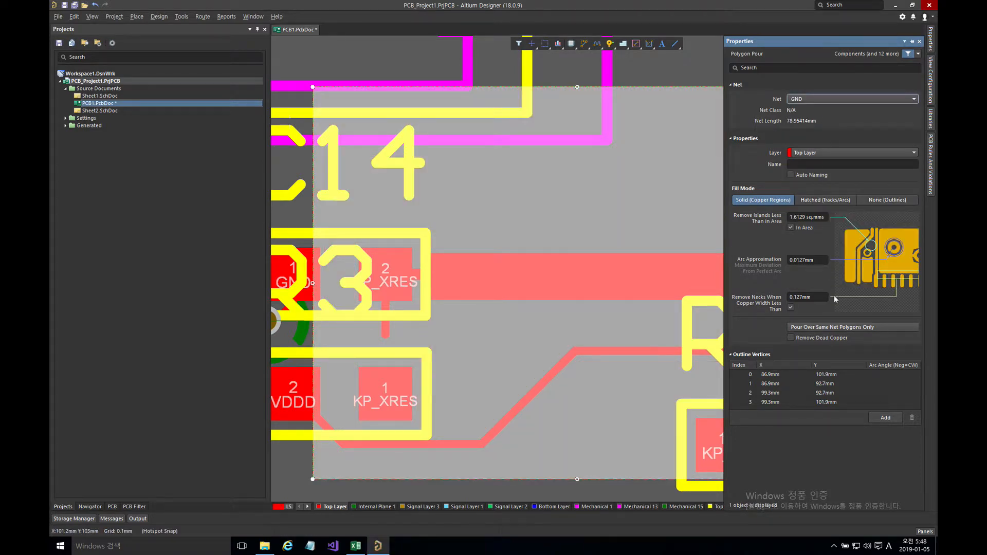
left_click(825, 327)
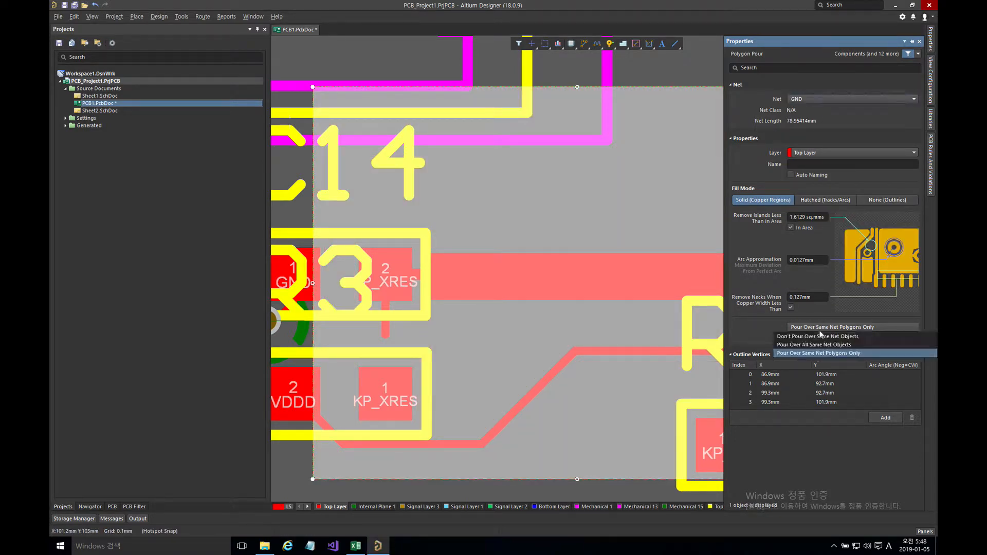
left_click(820, 345)
left_click(851, 494)
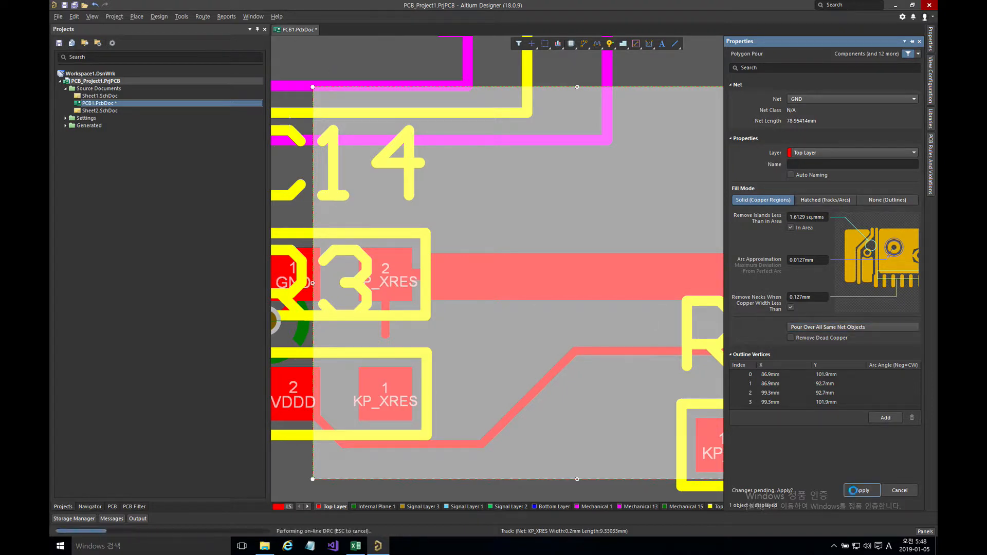
Repour the selected GND polygon to rebuild its copper around the other nets
right_click(658, 175)
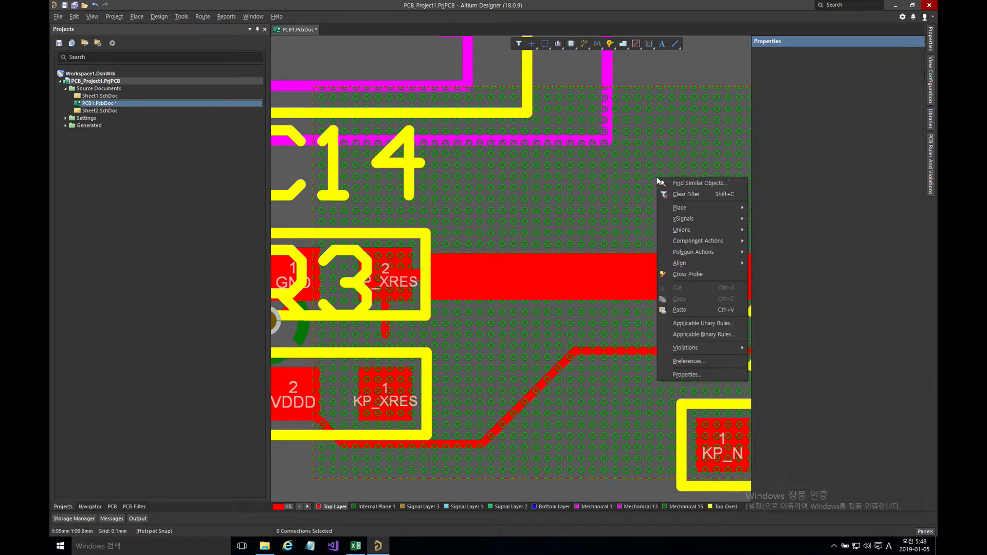
left_click(628, 180)
right_click(645, 186)
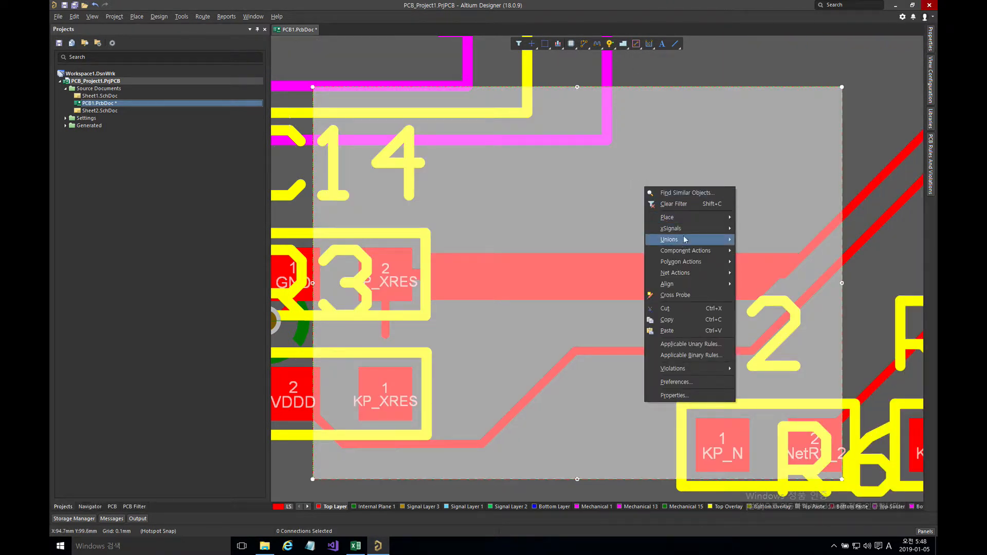
mouse_move(693, 263)
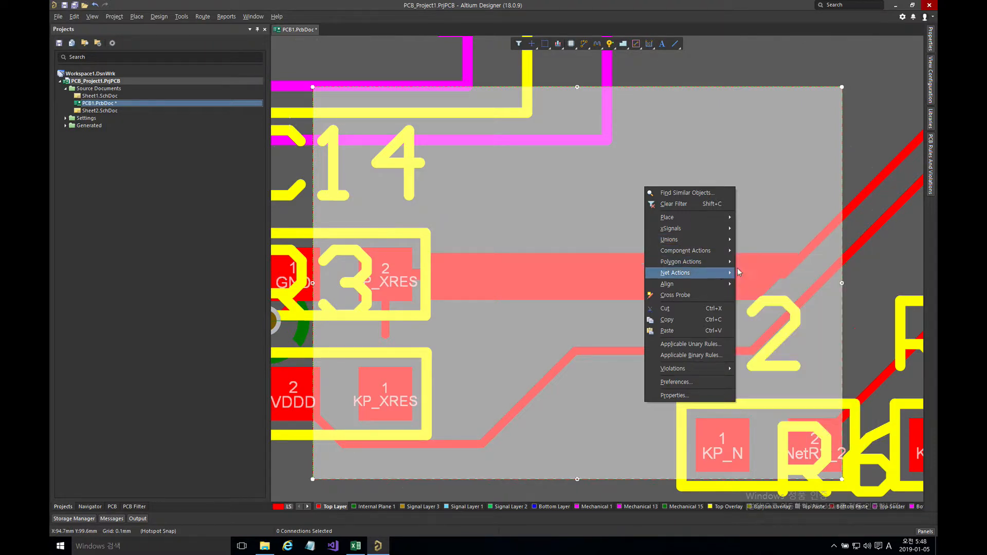
left_click(764, 276)
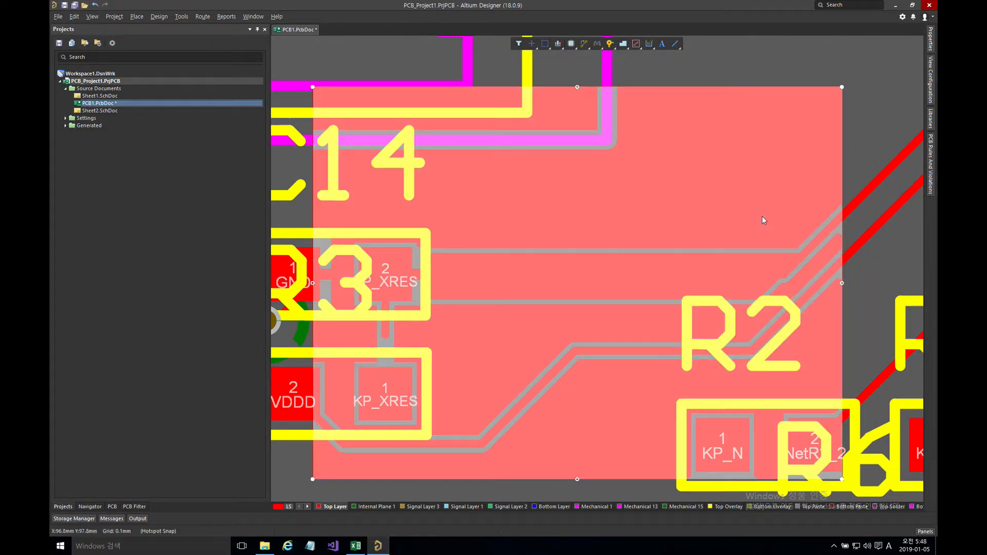
Move the GND polygon pour about 1.9 mm left so it encloses all pads of C14 and R3, and repour it
scroll(671, 187, "down", 2, "ctrl")
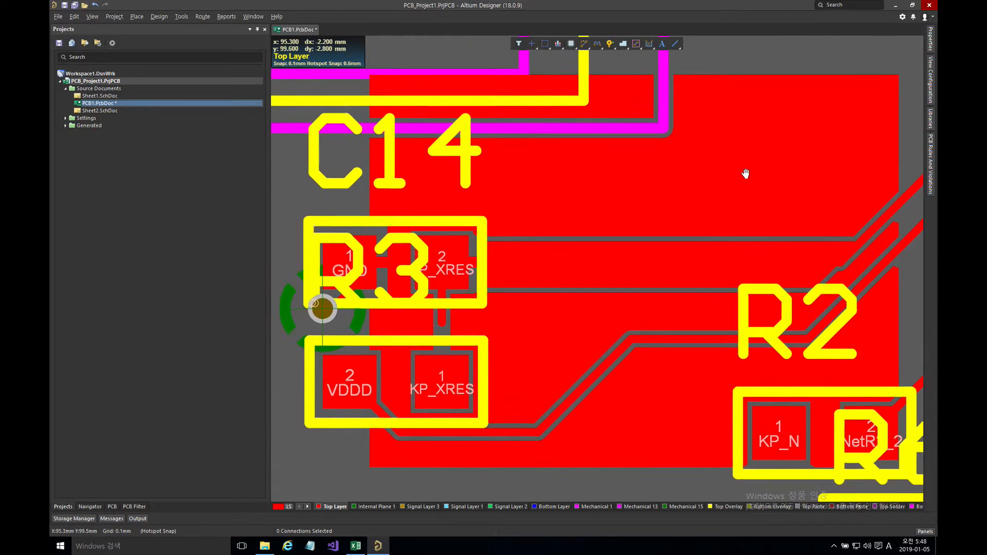
scroll(714, 158, "up", 1, "ctrl")
left_click(717, 159)
left_click_drag(669, 163, 619, 141)
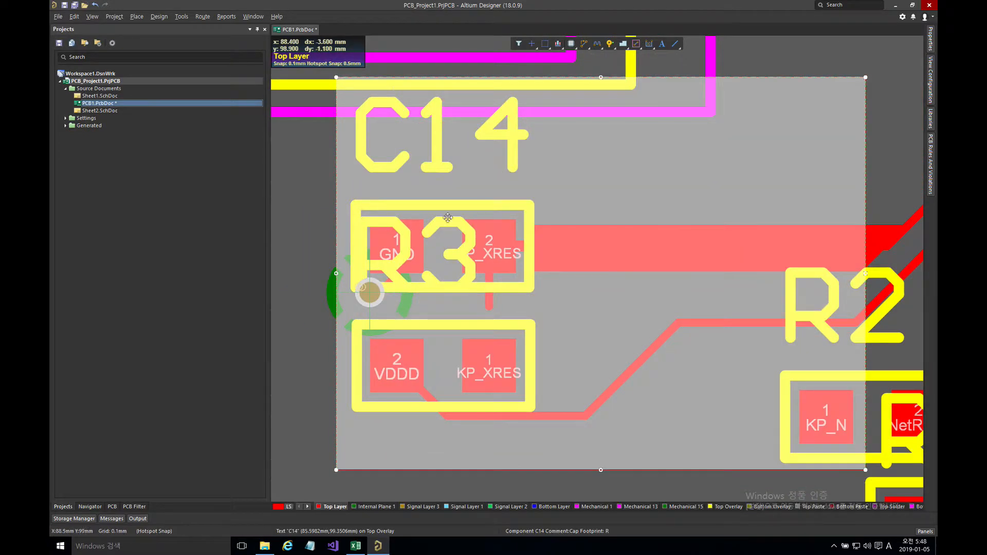
right_click(599, 167)
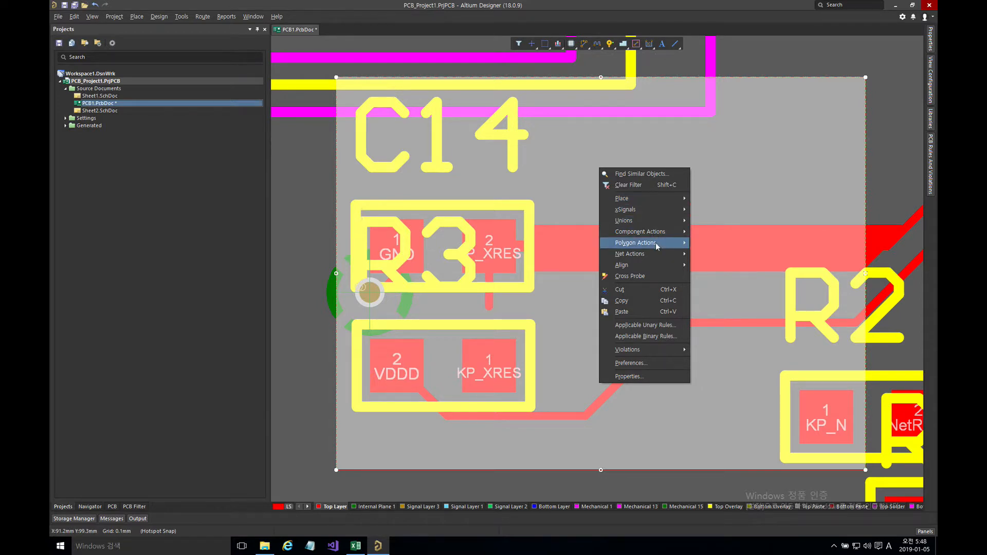
mouse_move(655, 242)
left_click(725, 259)
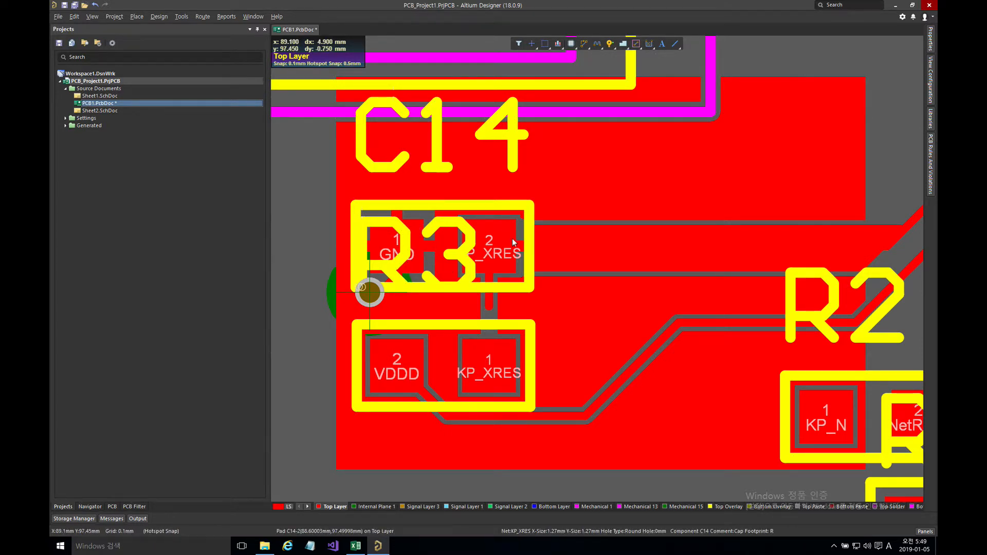
Shelve all polygon pours, including the GND rectangle and the KP_XRES polygon, to remove their copper from the layout temporarily
right_click_drag(560, 225, 531, 235)
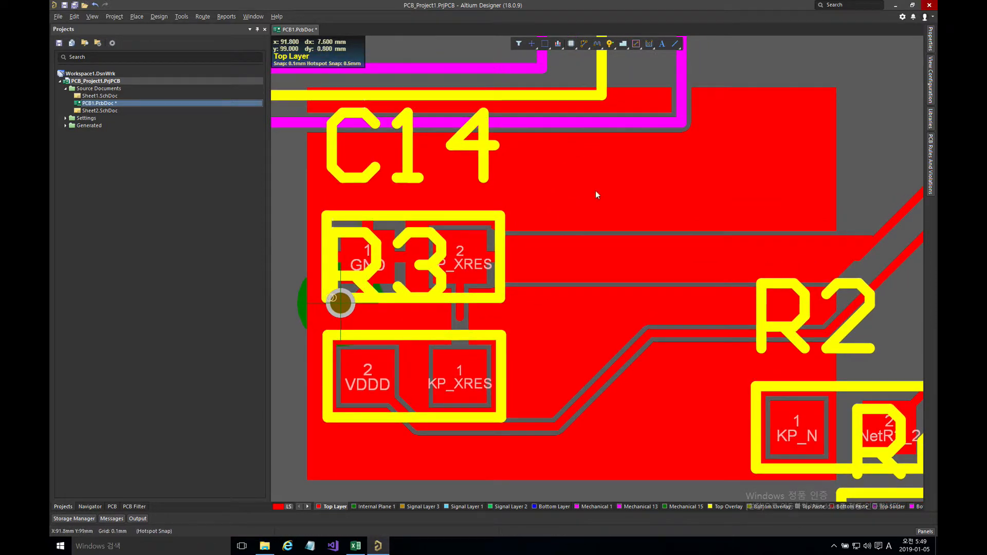
left_click(595, 194)
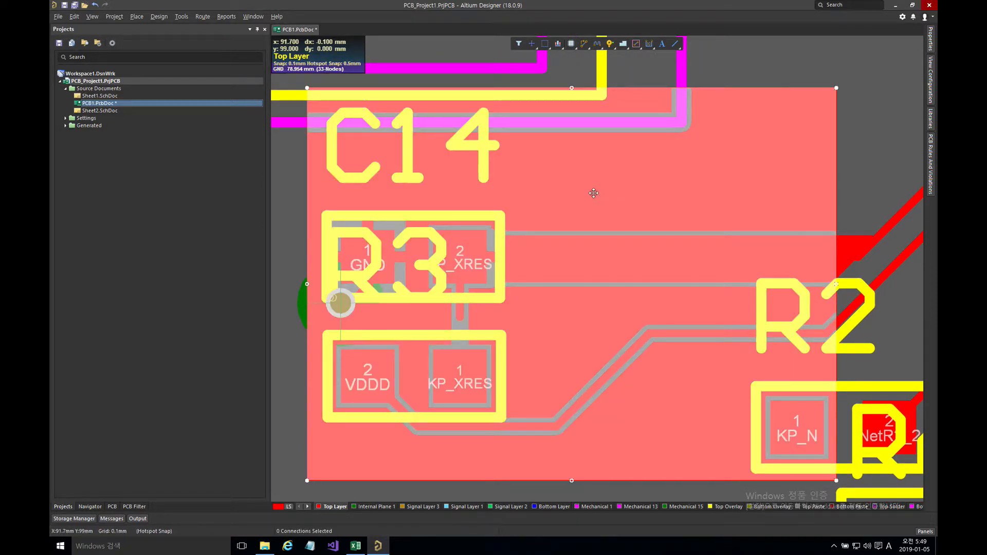
left_click(288, 210)
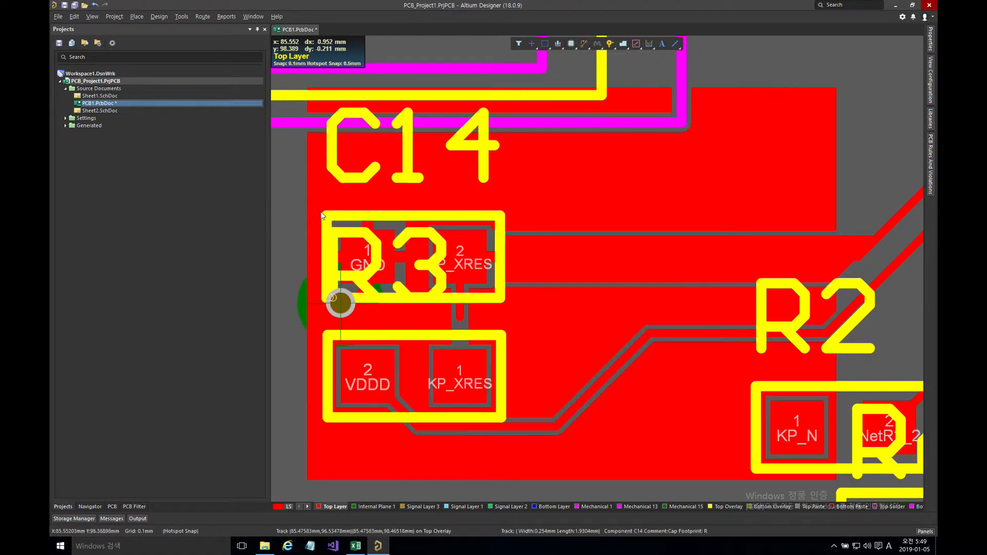
left_click(567, 249)
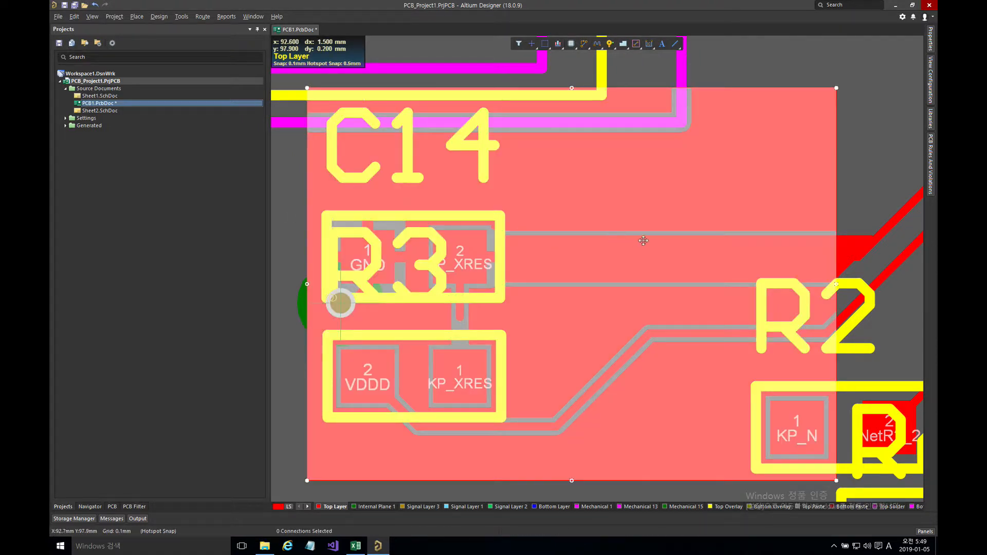
left_click(852, 241)
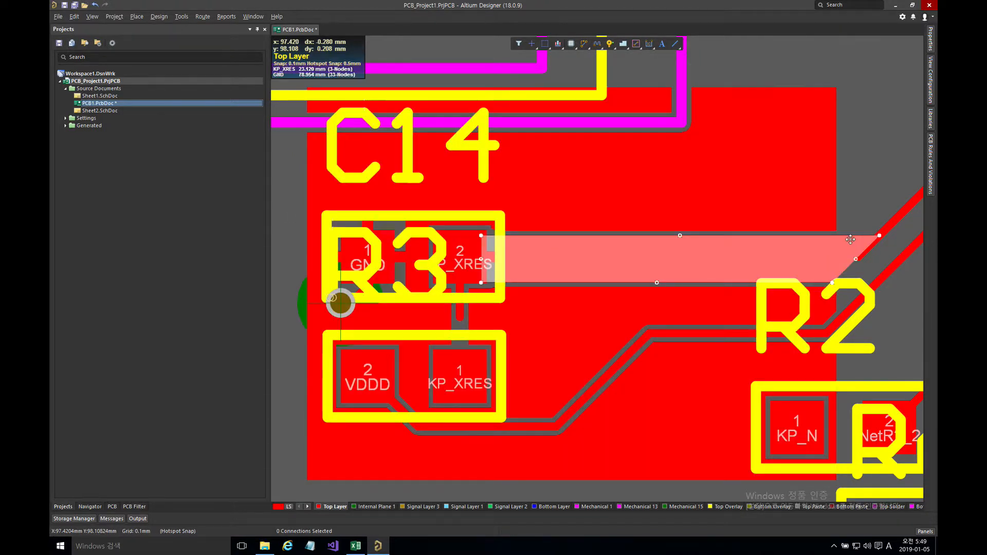
left_click(776, 170)
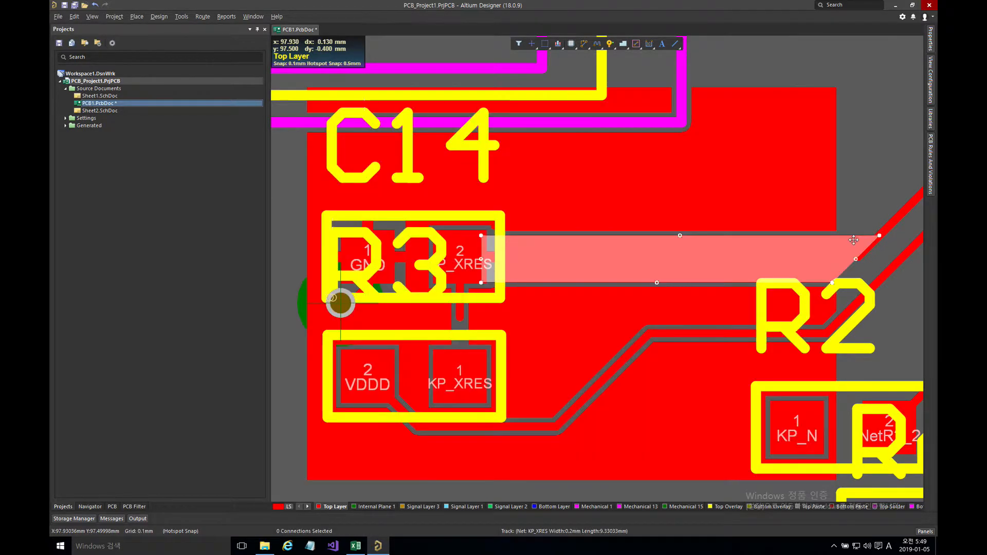
left_click(853, 240)
right_click(851, 243)
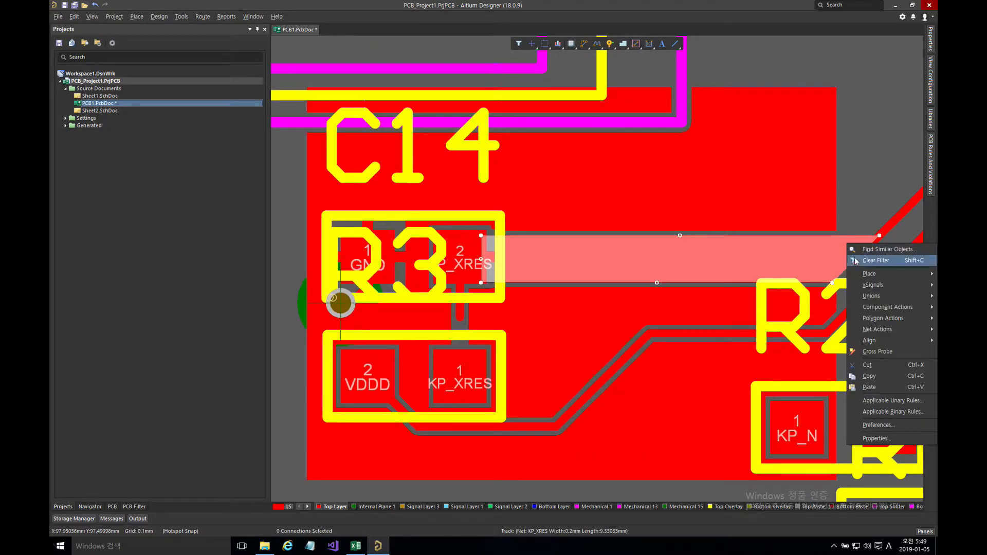
mouse_move(878, 317)
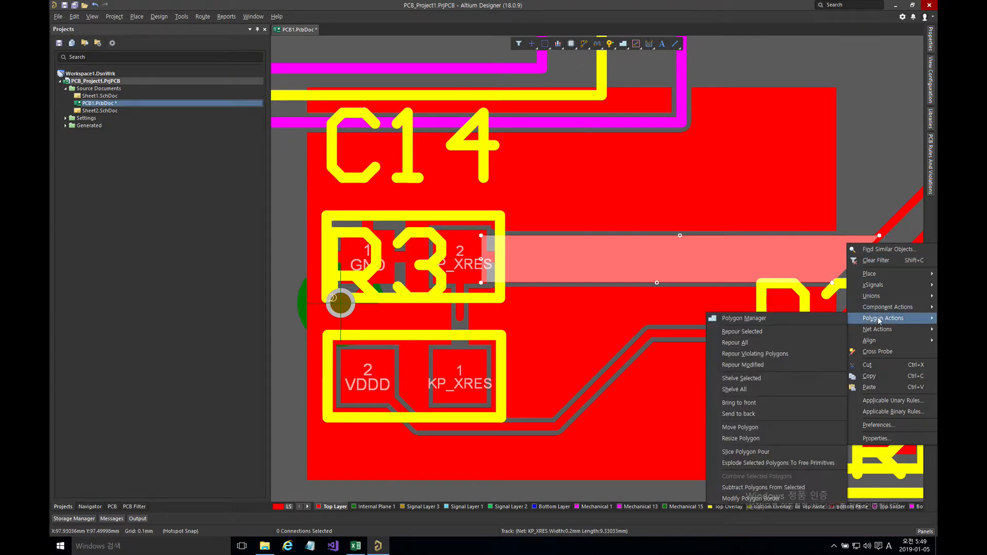
left_click(797, 388)
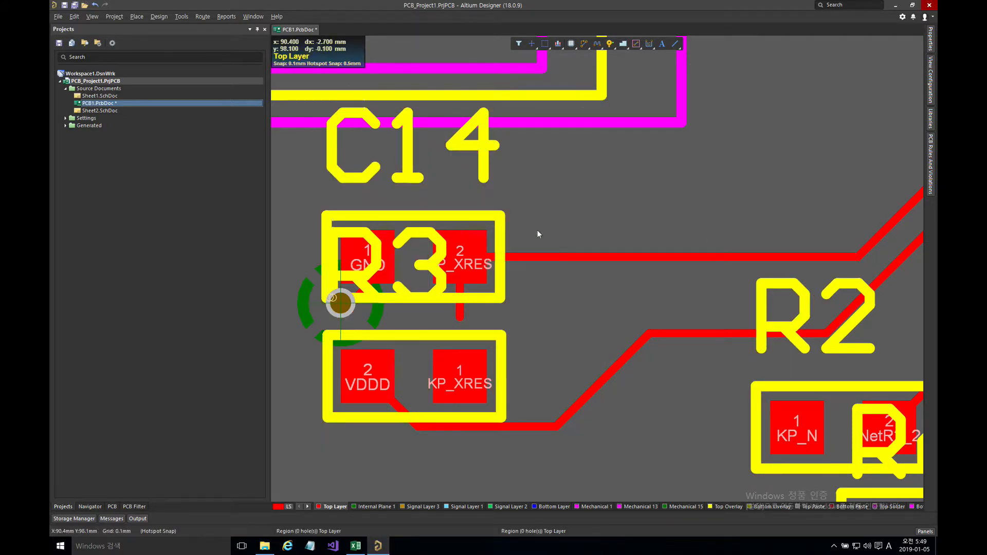
Restore the two shelved polygons to the board
right_click(305, 190)
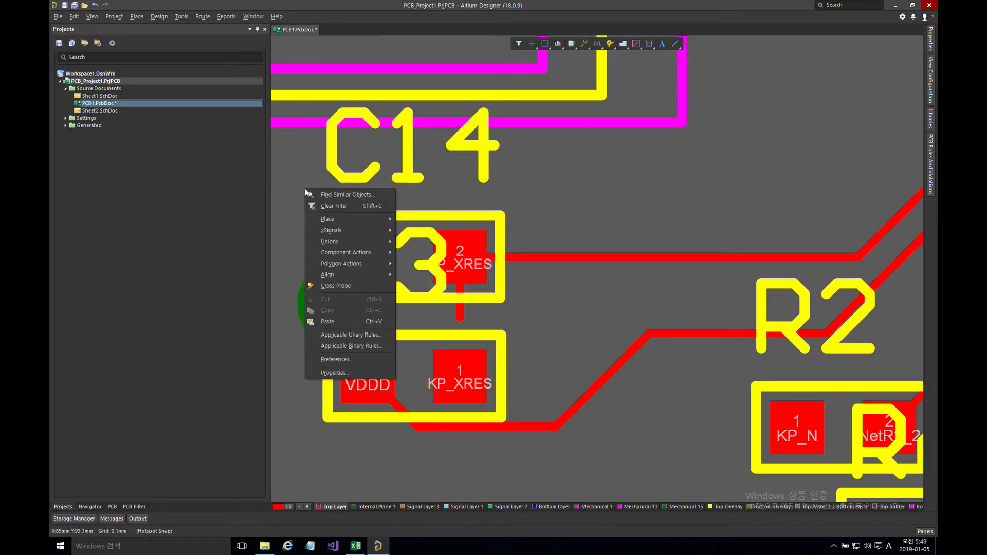
mouse_move(361, 266)
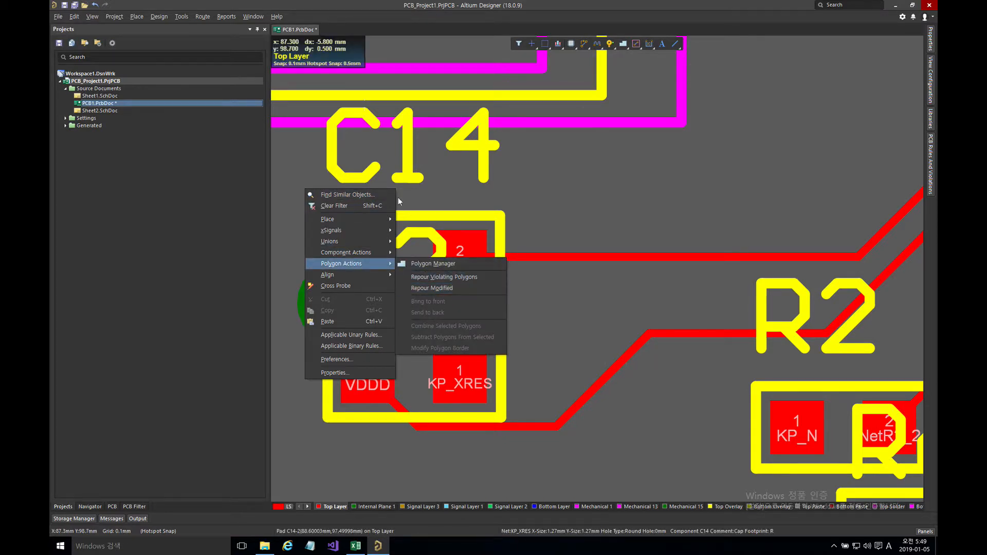
left_click(322, 161)
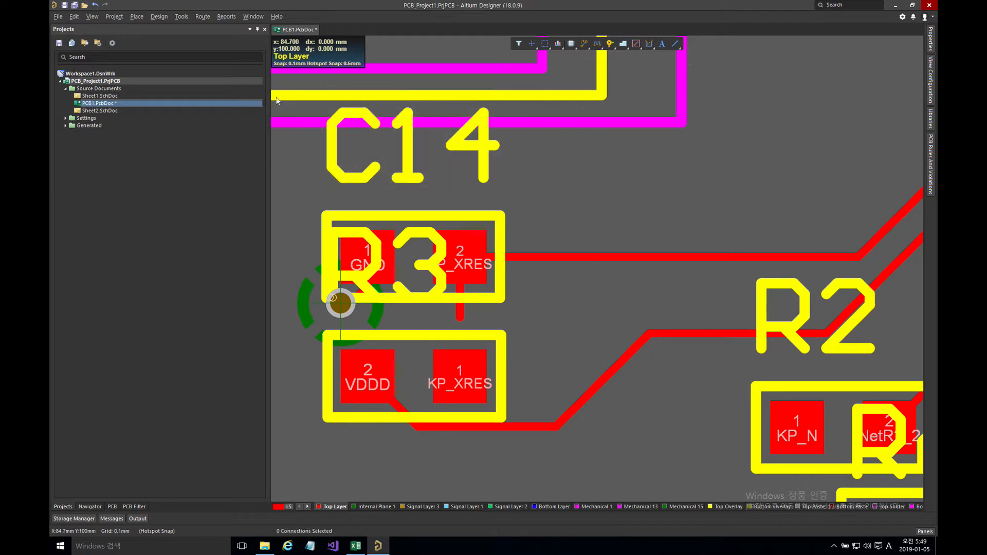
left_click(185, 17)
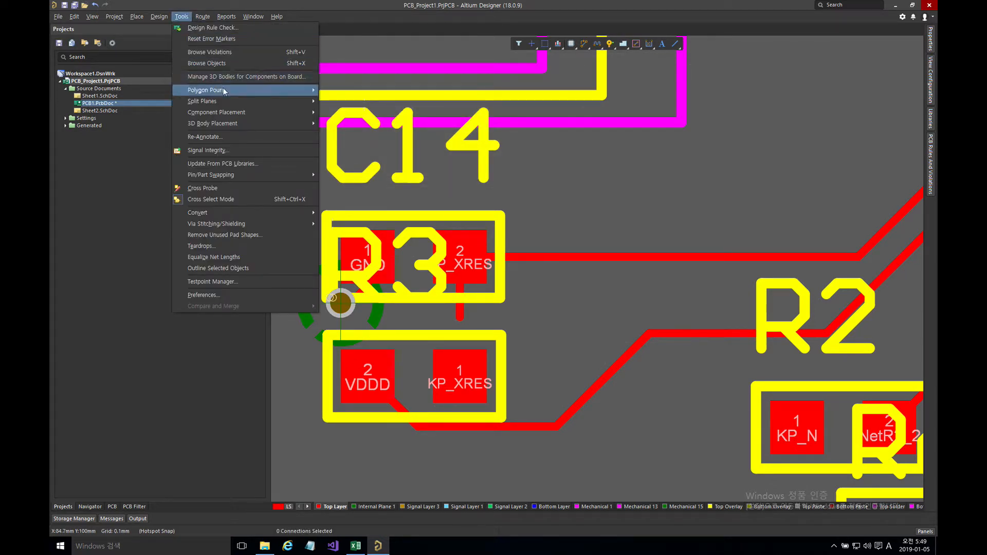
mouse_move(266, 90)
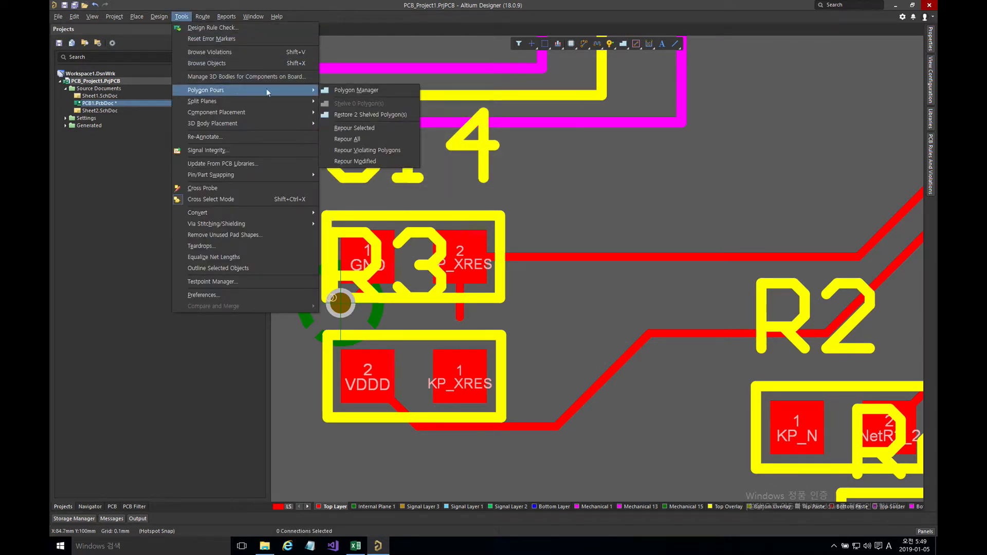
left_click(359, 116)
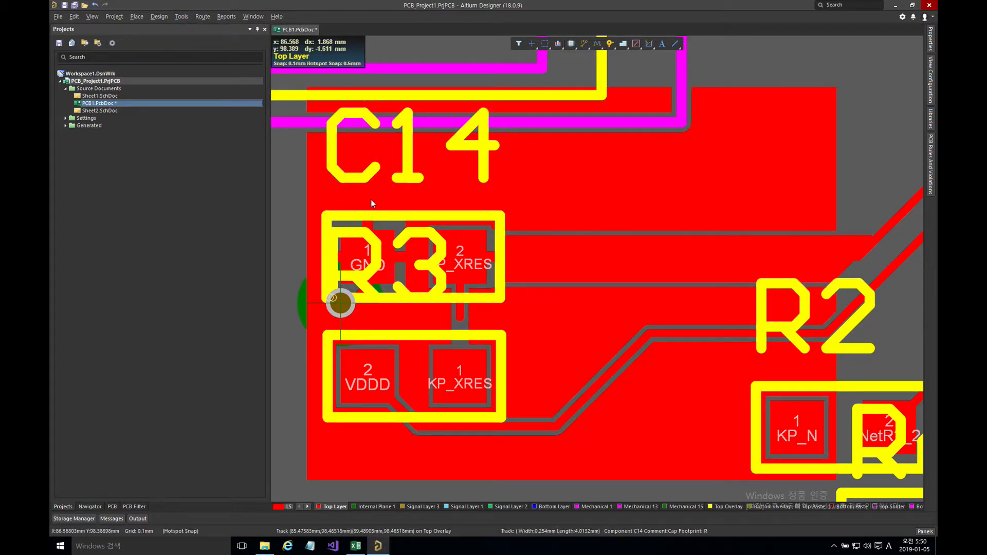
Examine the overlapping GND and KP_XRES polygons and check the KP_XRES polygon's net and fill properties
left_click(676, 243)
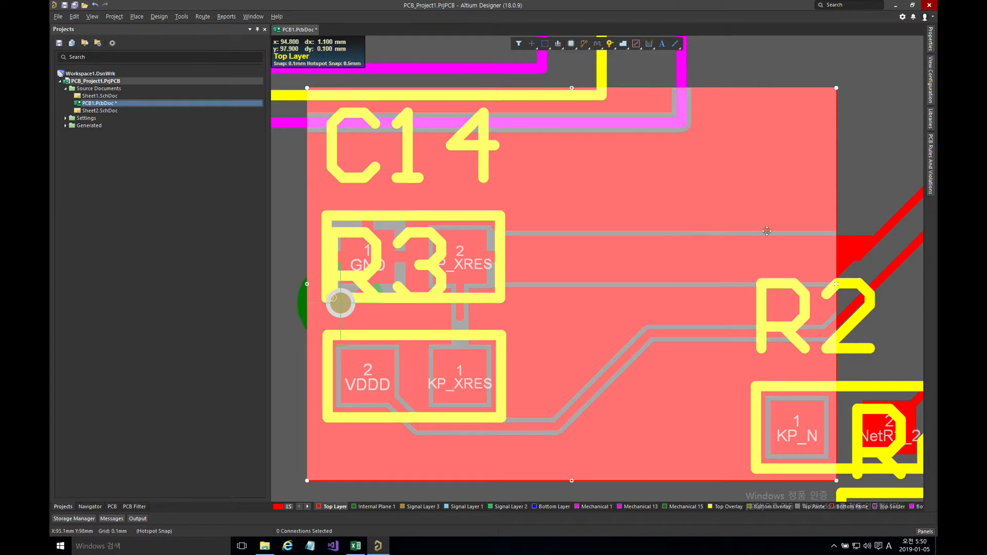
left_click(853, 239)
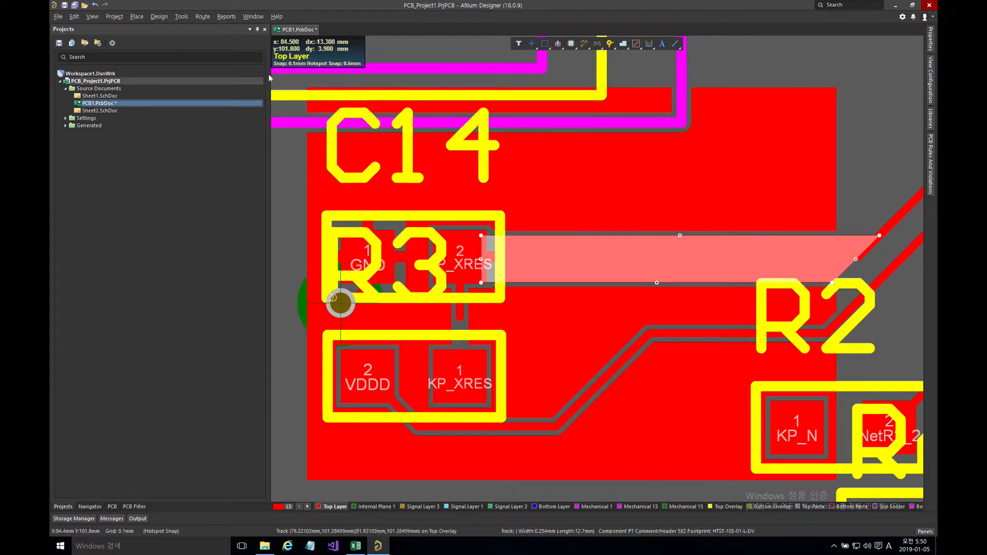
left_click(181, 17)
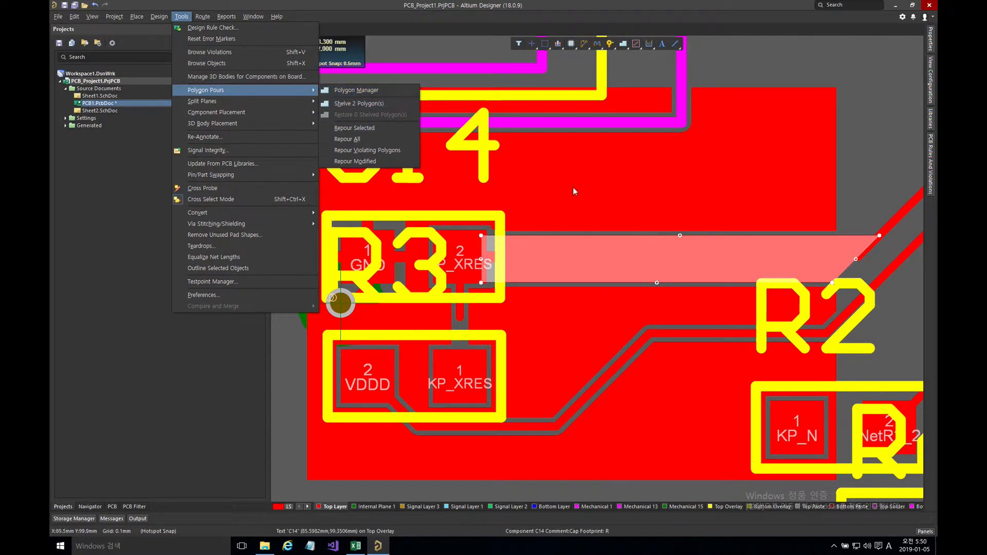
double_click(847, 251)
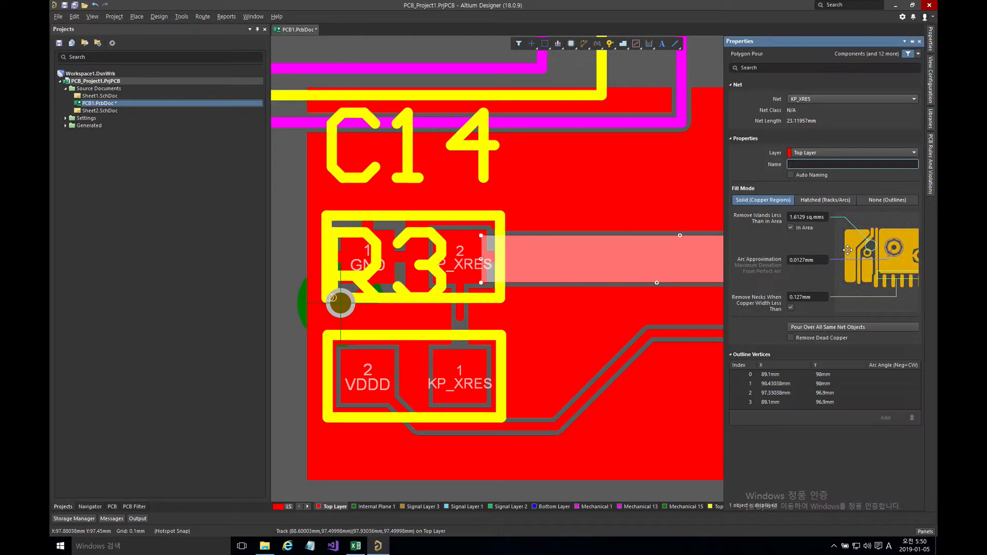
left_click(581, 160)
left_click(644, 175)
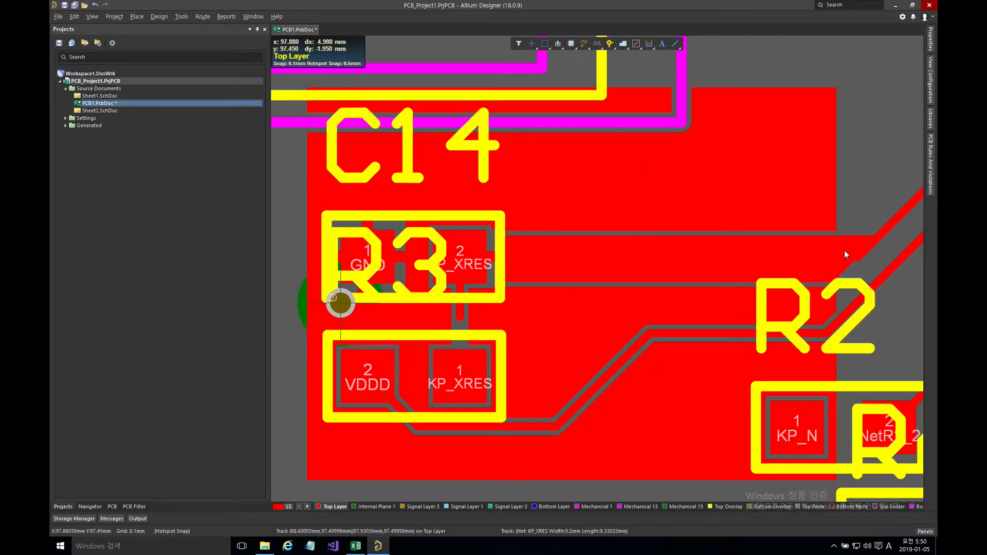
Move the KP_XRES polygon about 4.9 mm up, clear of the GND polygon, and repour the GND polygon
left_click_drag(847, 249, 880, 60)
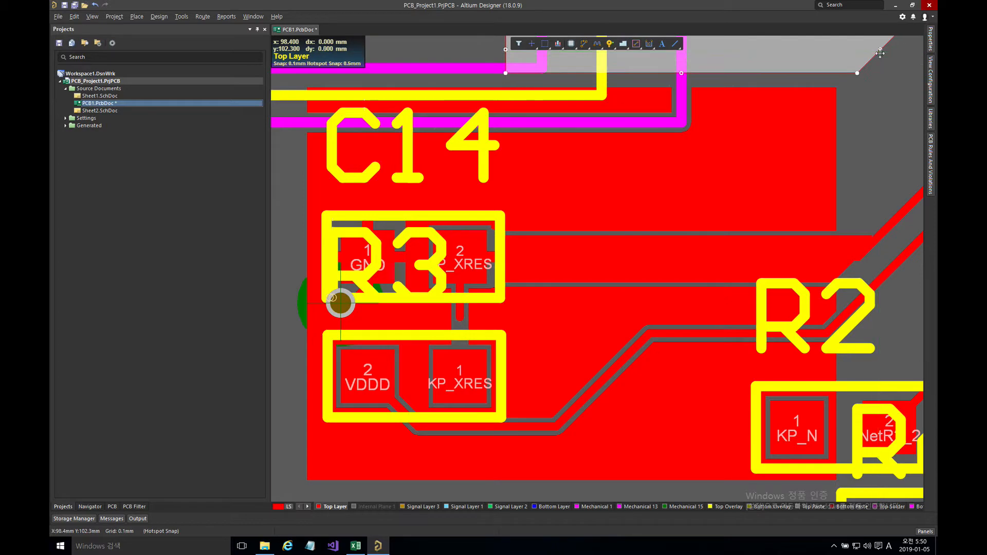
left_click(797, 164)
right_click(798, 164)
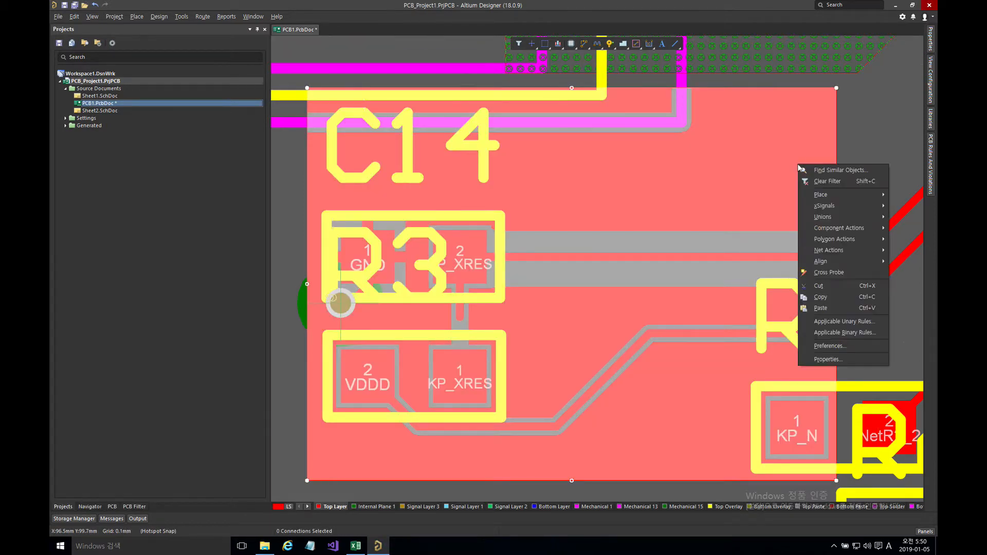
mouse_move(828, 245)
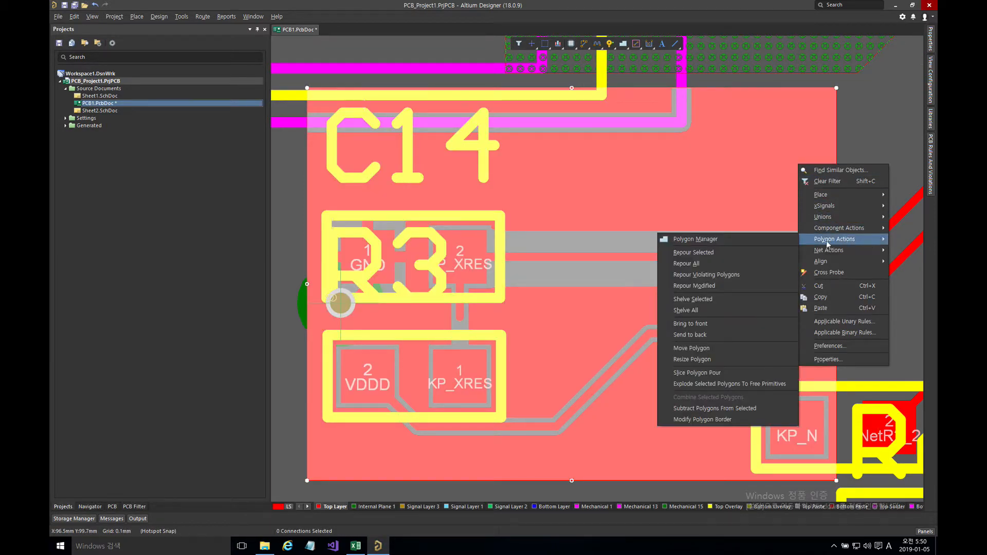
left_click(760, 252)
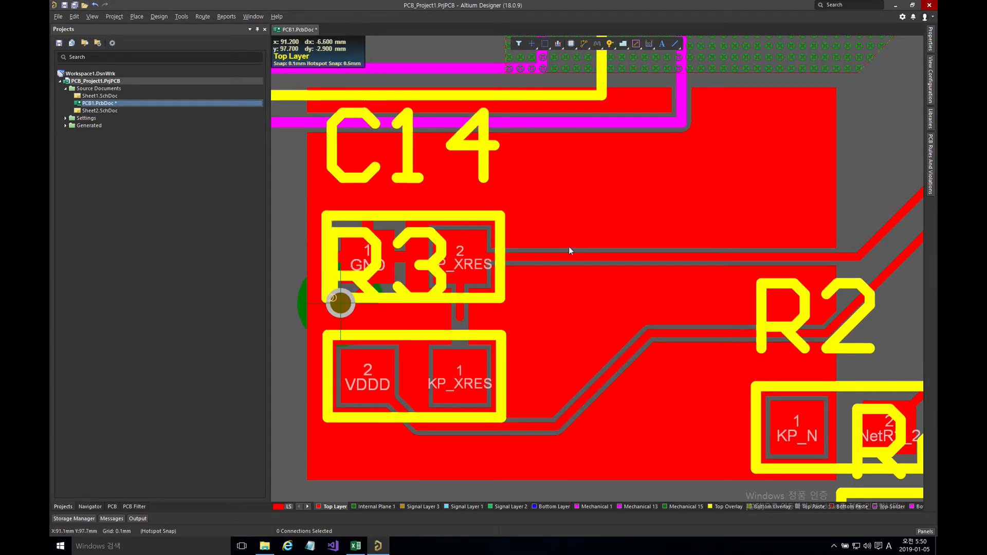
Move the KP_XRES polygon back over the KP_XRES trace beside C14 and repour only that polygon
left_click_drag(766, 53, 751, 263)
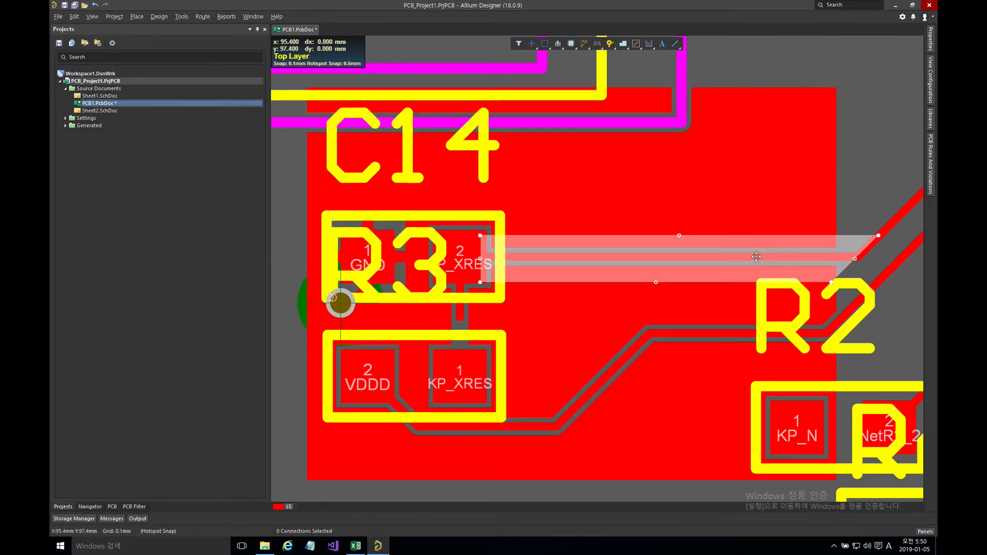
right_click(844, 246)
mouse_move(857, 275)
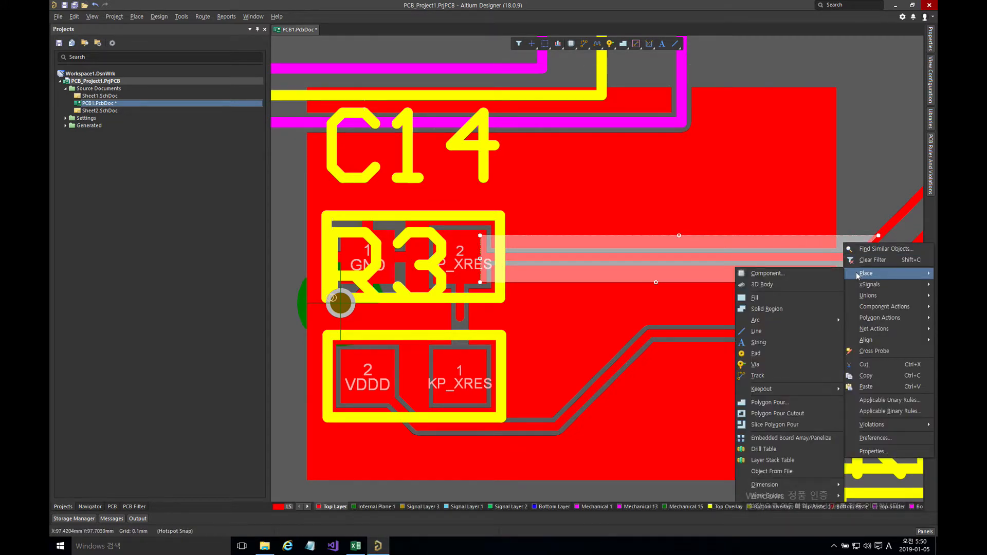
mouse_move(869, 319)
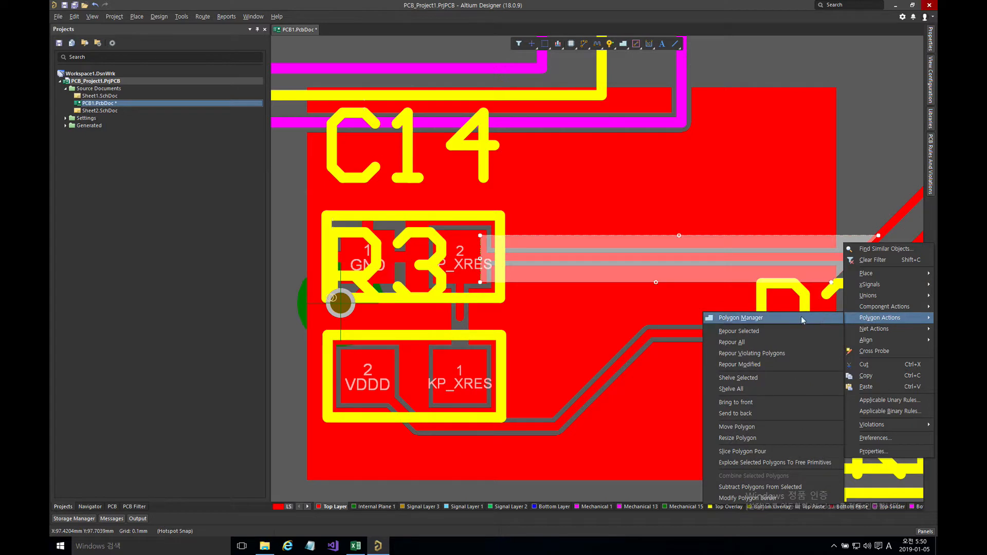
left_click(791, 334)
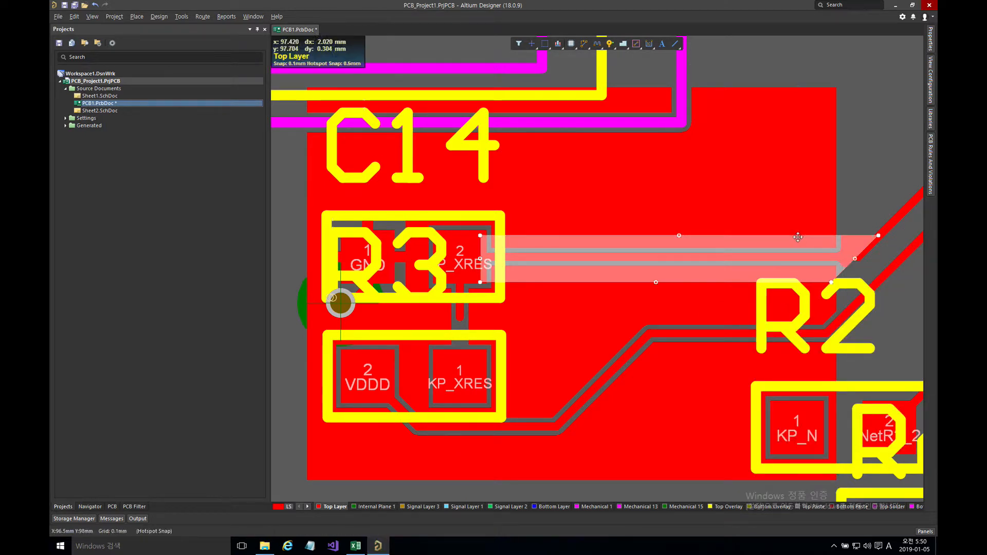
left_click(856, 206)
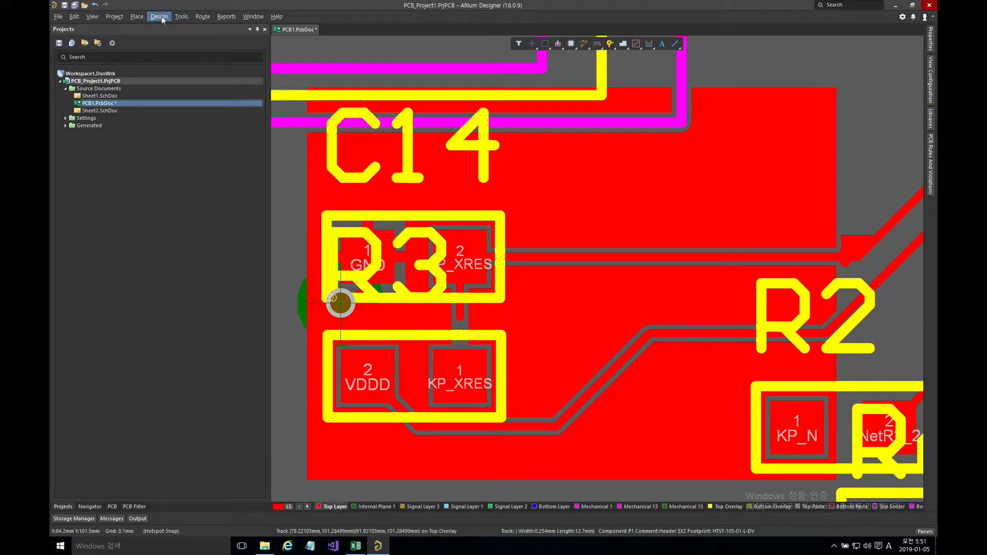
Preview the pour order of the KP_XRES and GND polygons in the Polygon Pour Manager and auto-generate the order
left_click(178, 16)
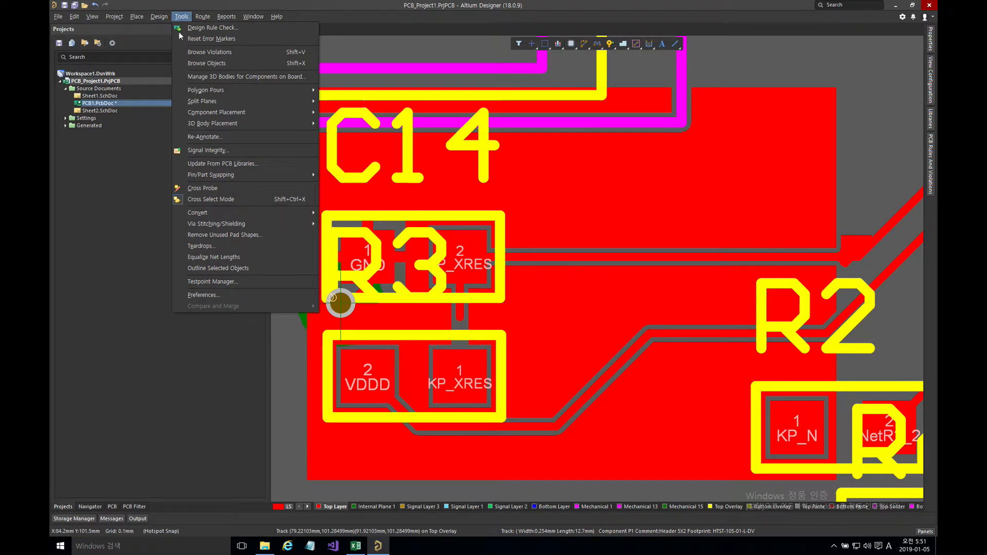
mouse_move(282, 91)
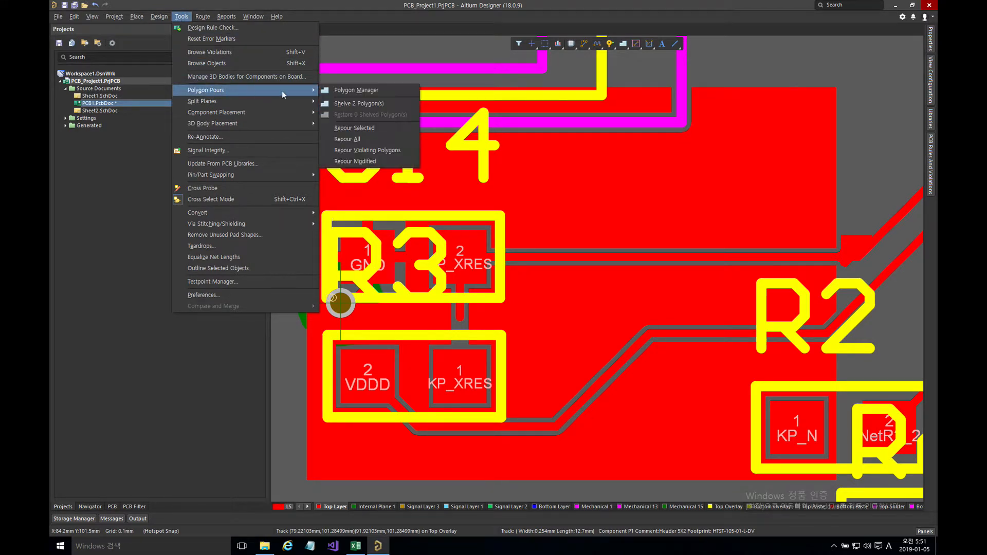
left_click(349, 91)
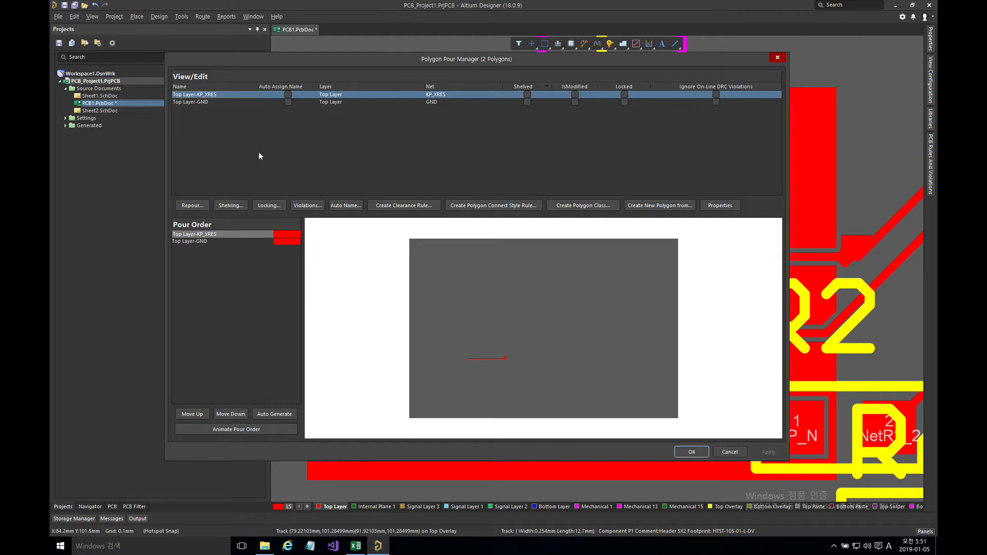
left_click(208, 235)
left_click(205, 242)
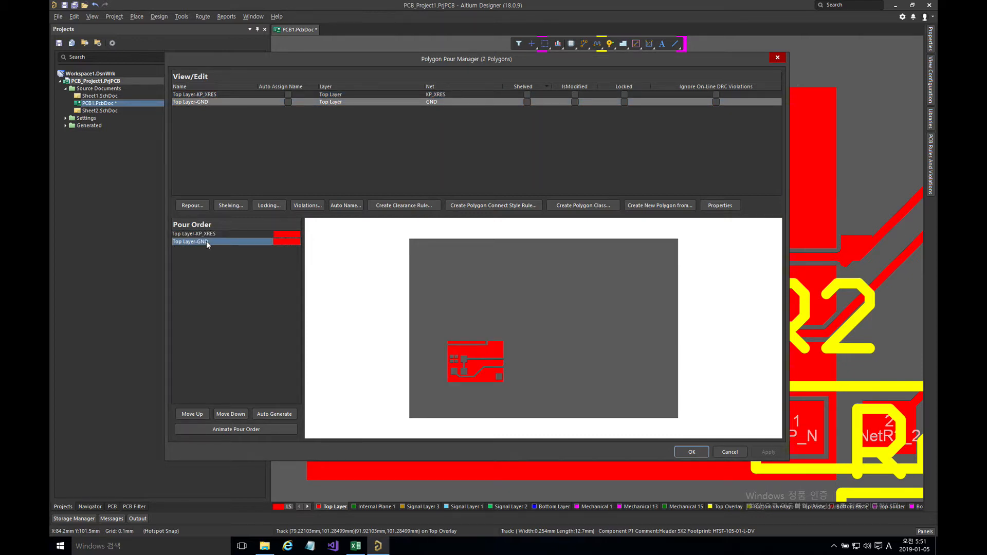
left_click(231, 431)
left_click(275, 416)
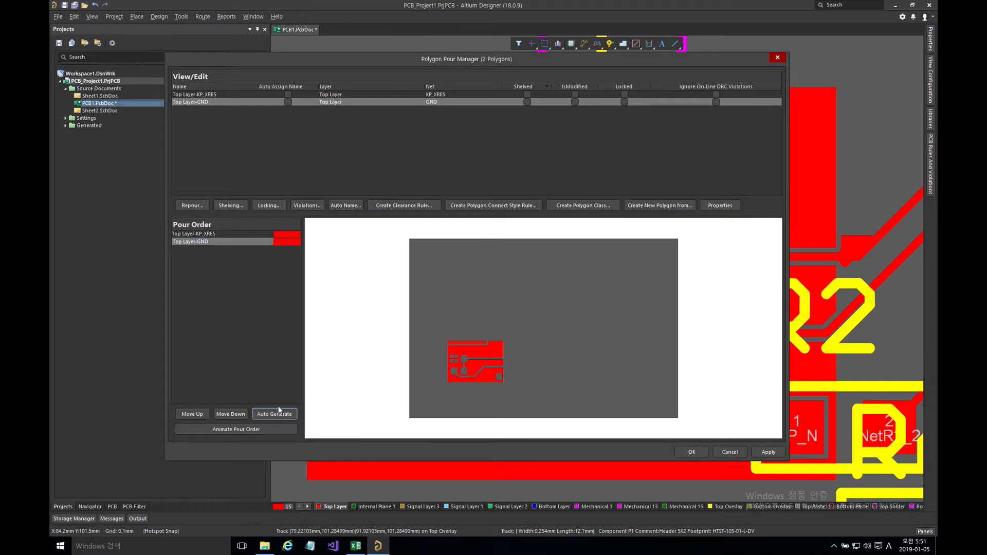
Repour both the Top Layer-KP_XRES and Top Layer-GND polygons together and close the Polygon Pour Manager
left_click(230, 154)
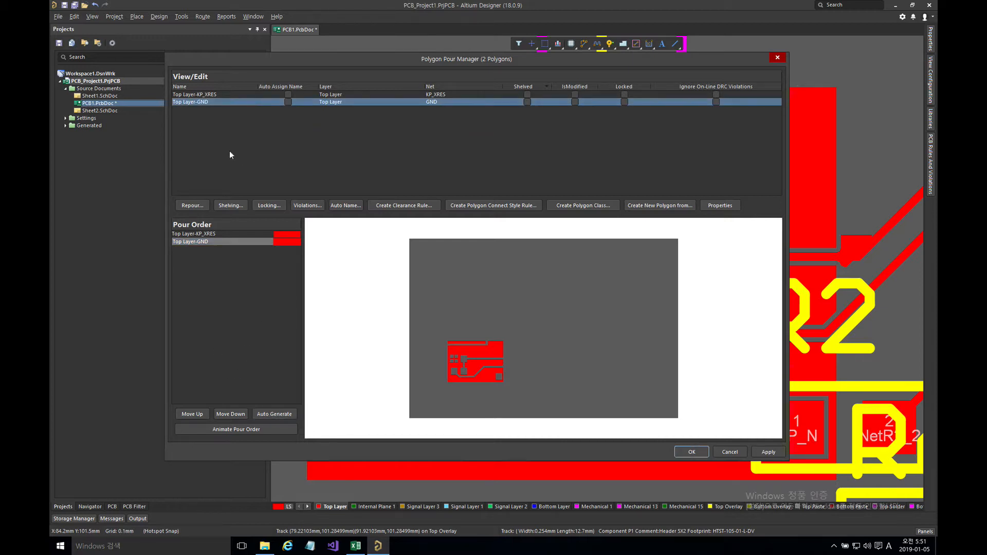
left_click(198, 94)
left_click(200, 101, "shift")
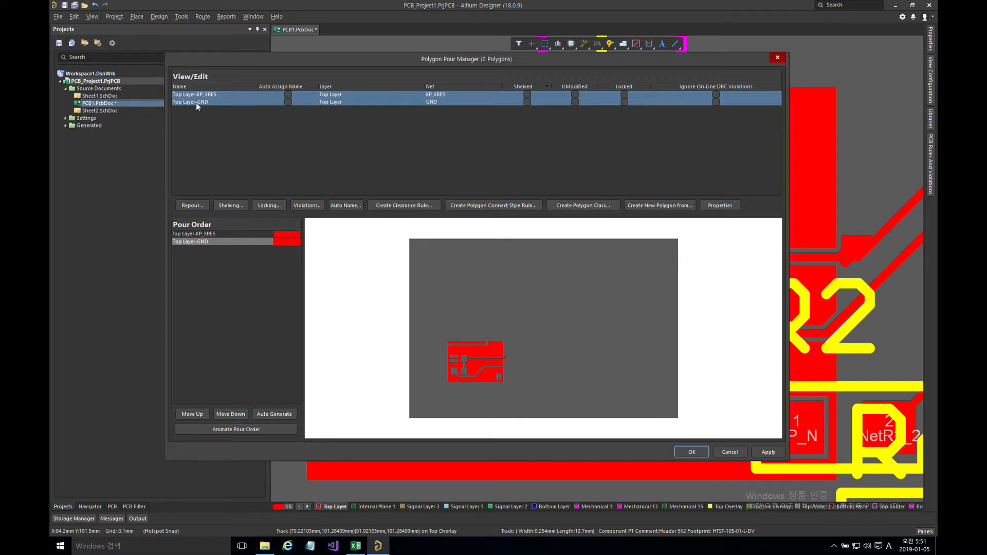
left_click(199, 205)
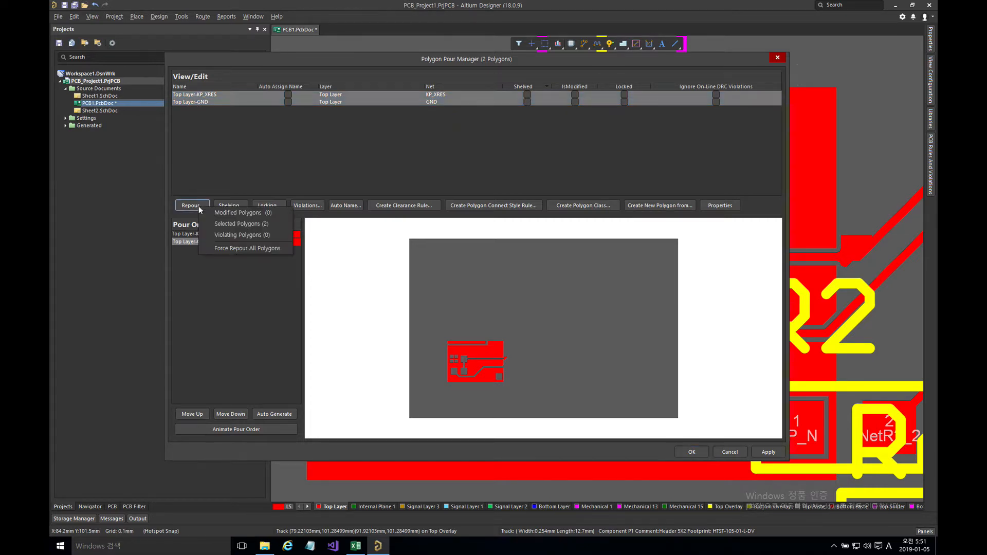
left_click(239, 224)
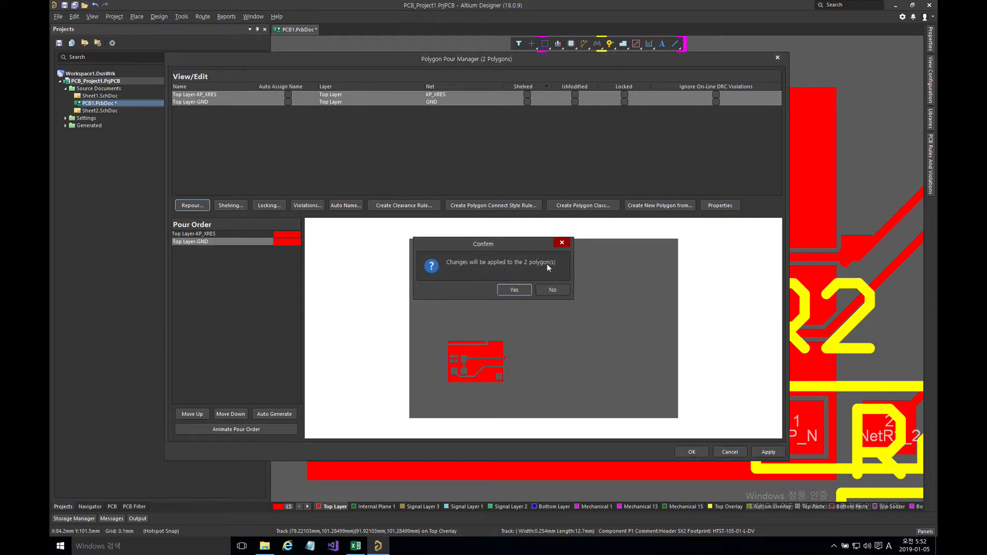
left_click(519, 291)
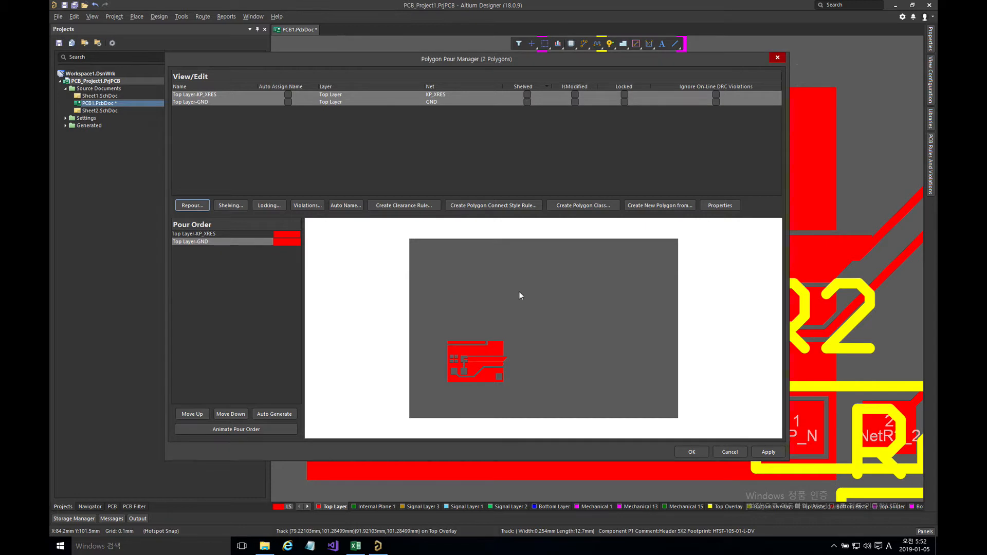
left_click(697, 449)
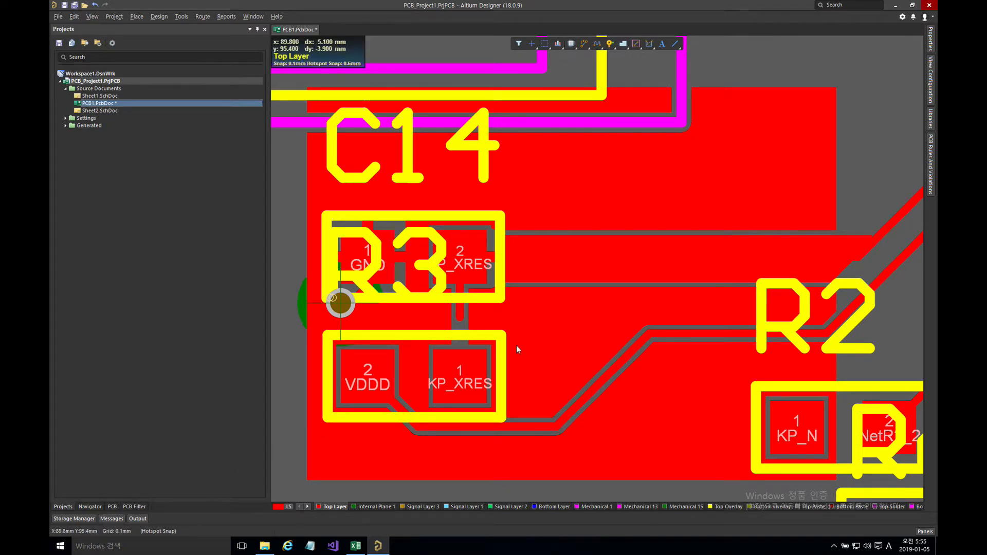
Delete the GND polygon and the KP_XRES polygon around C14 and R3
left_click(549, 337)
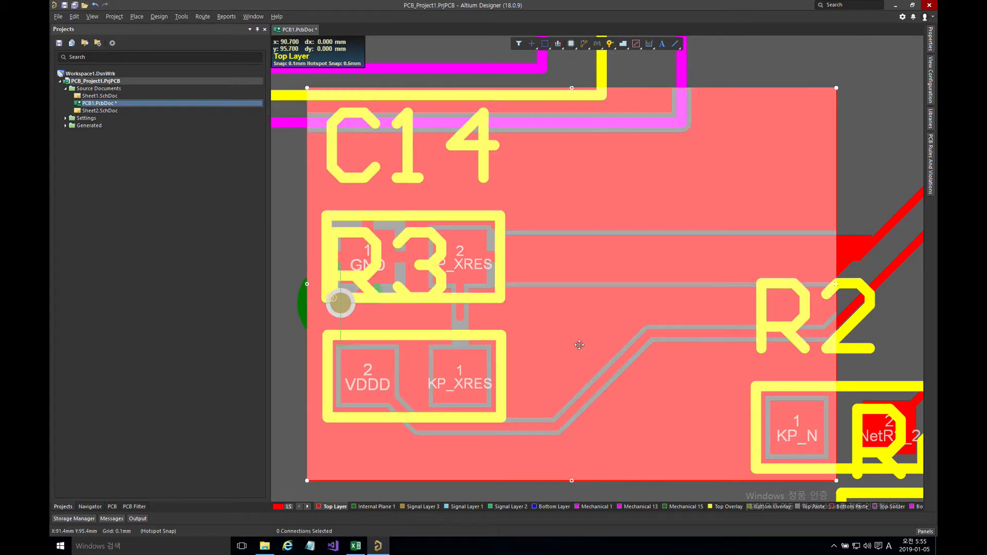
key("Delete")
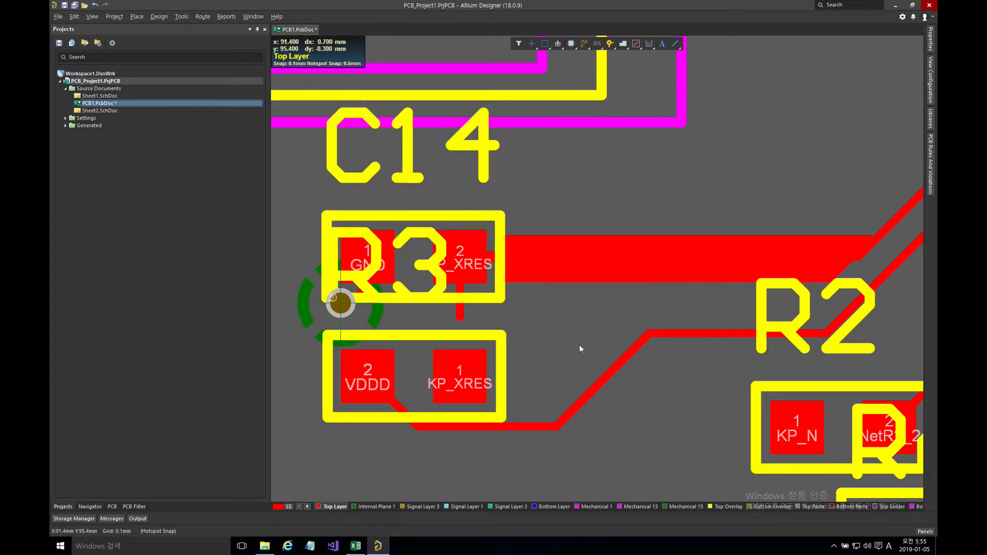
left_click(573, 281)
key("Delete")
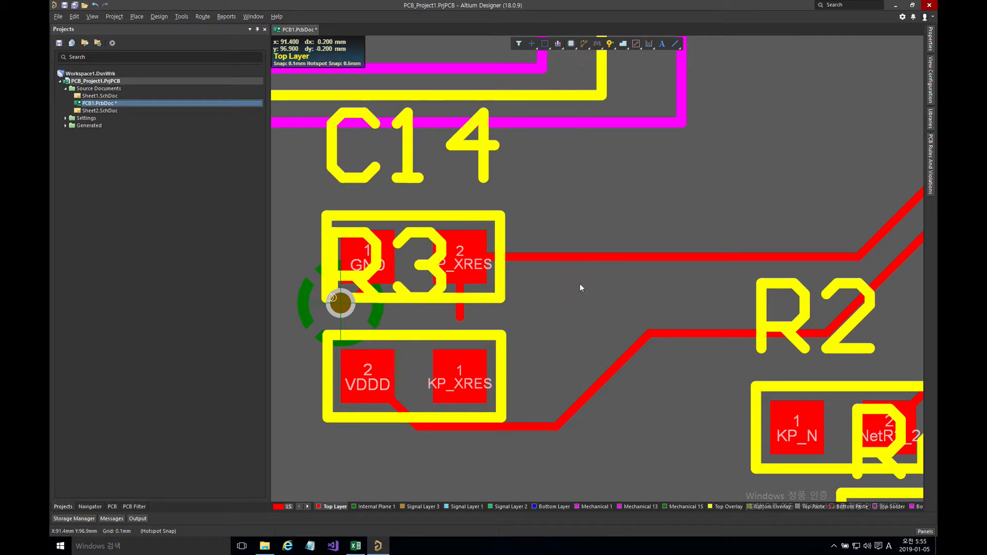
right_click(567, 286)
Start a new polygon from the board outline in the Polygon Pour Manager
key("ctrl+Page_Down")
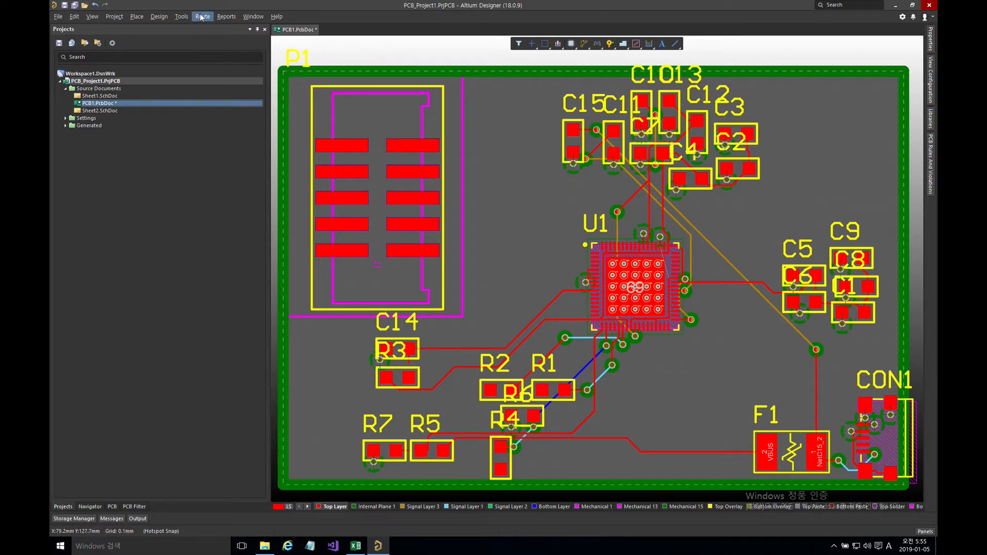
left_click(184, 17)
mouse_move(226, 91)
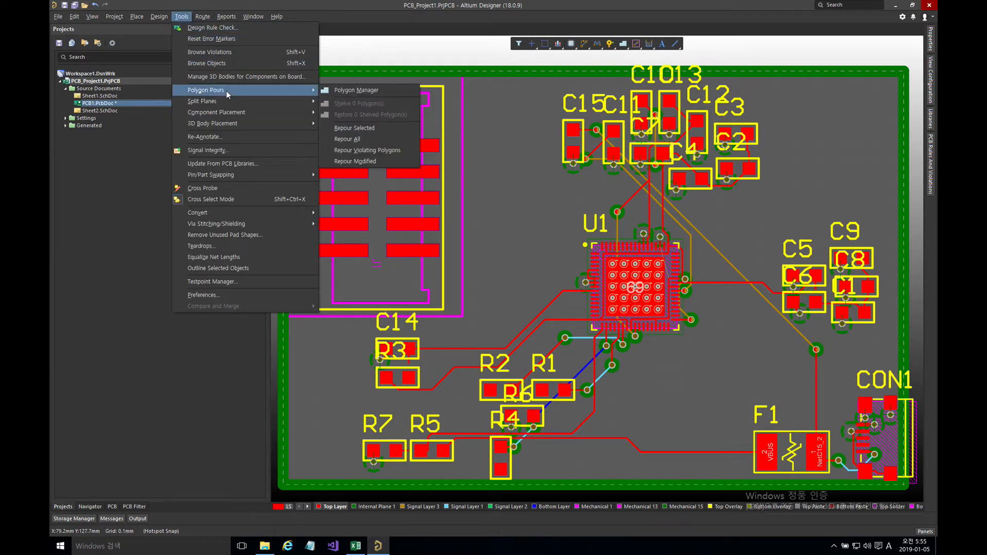
left_click(359, 93)
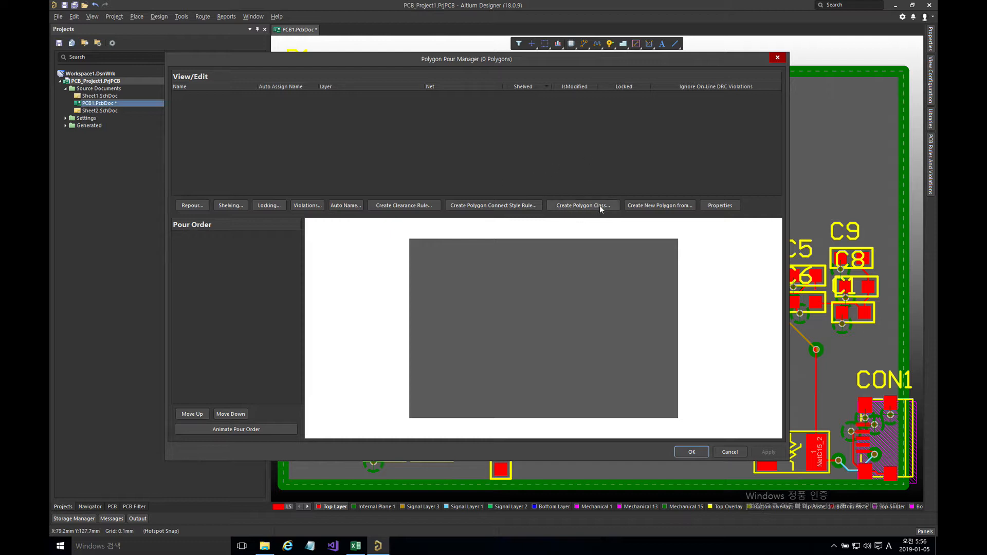
left_click(673, 205)
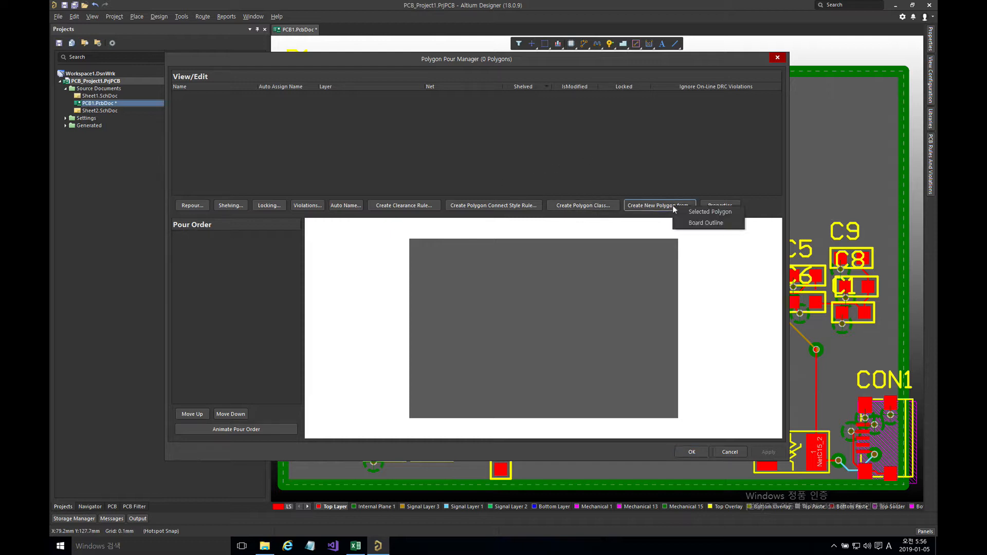
left_click(704, 223)
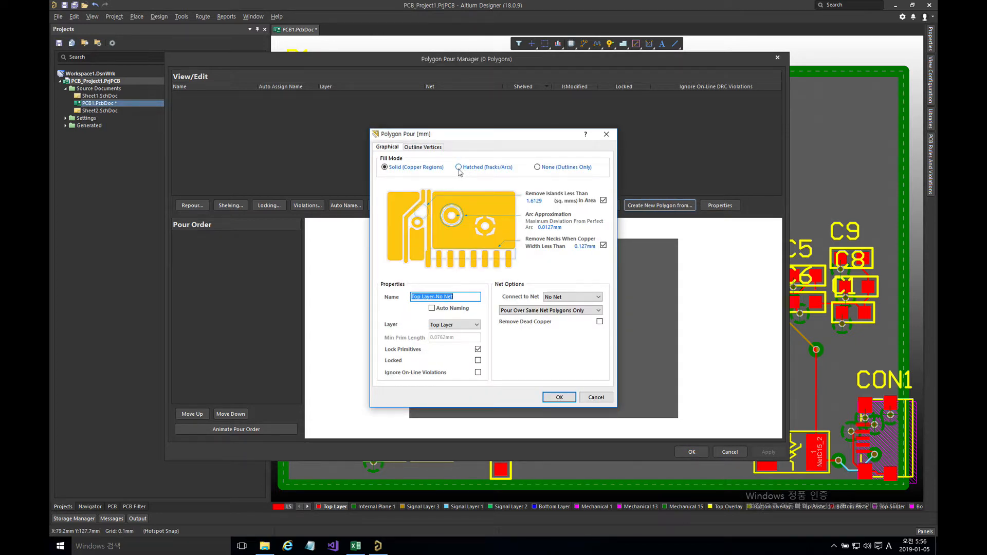
Connect the new polygon to the GND net, pour over all same net objects, and enable dead copper removal
left_click(571, 296)
left_click(566, 313)
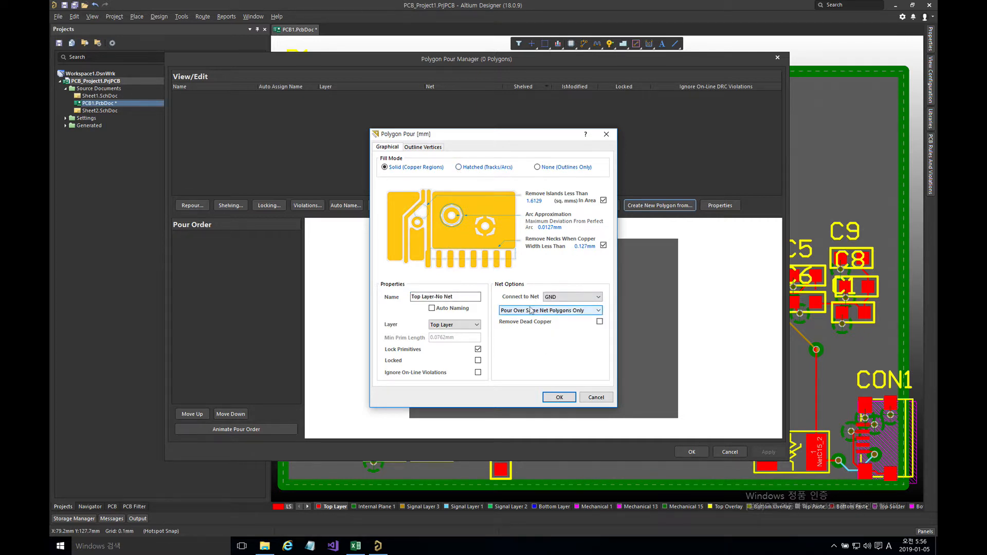
left_click(512, 311)
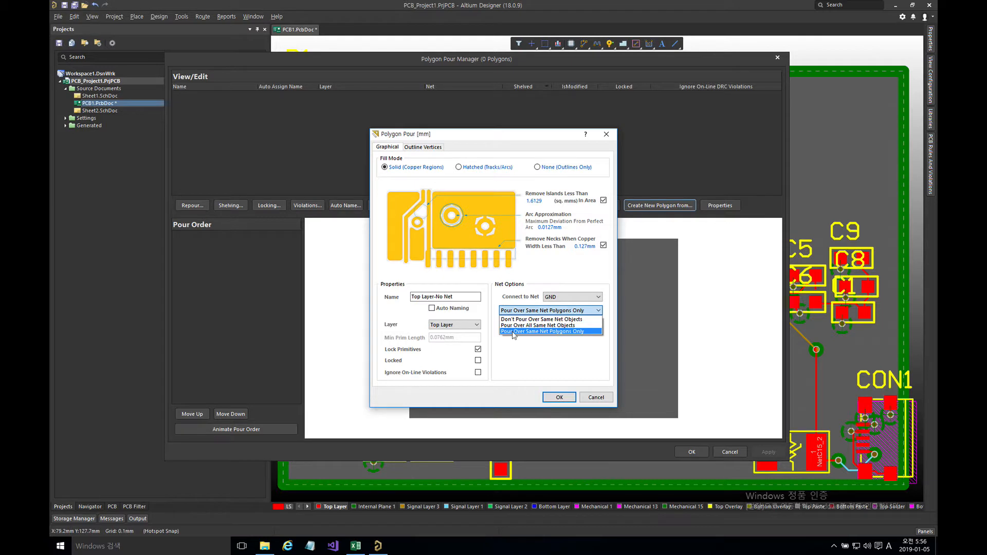
left_click(515, 328)
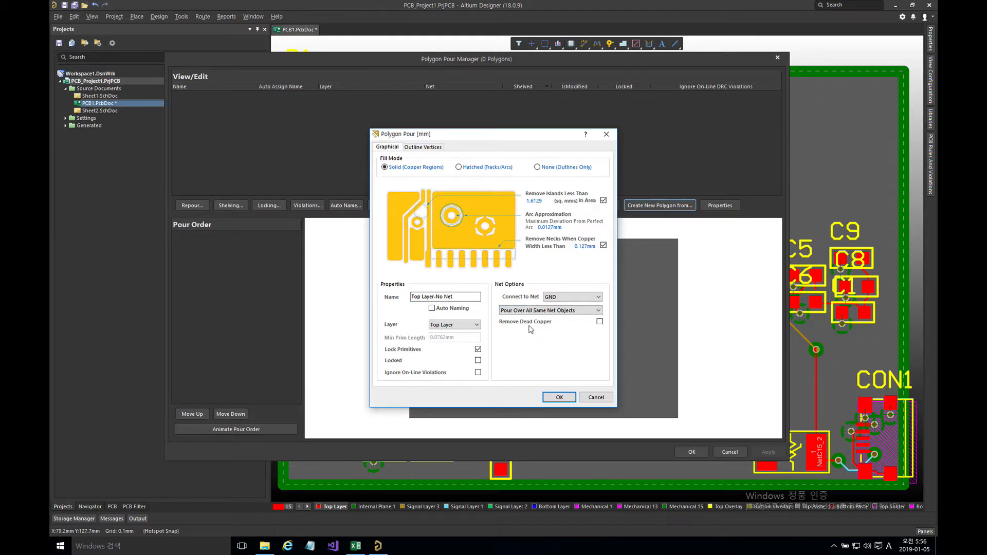
left_click(599, 321)
Name the new board-outline polygon Top Layer-GND and accept its settings
left_click(465, 298)
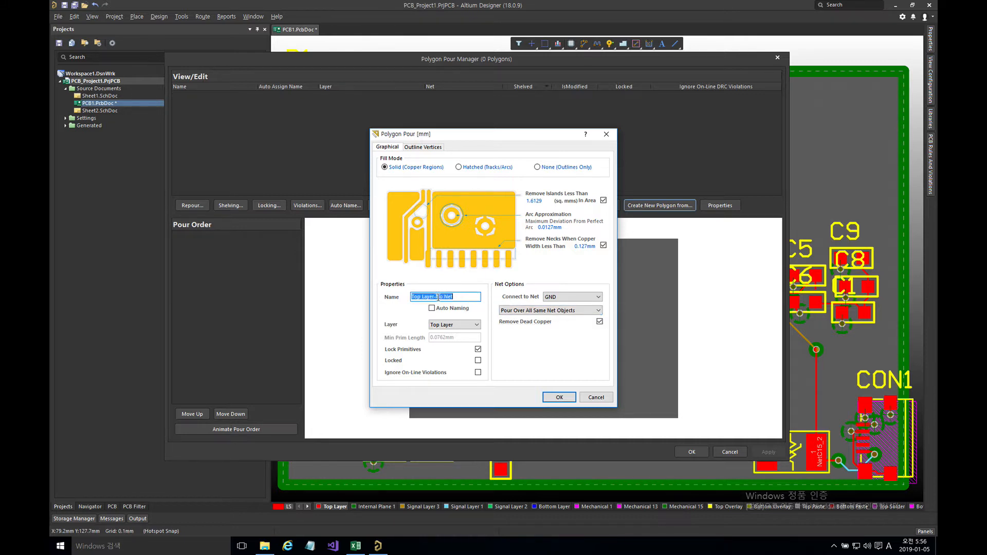
left_click(439, 297)
left_click_drag(436, 297, 479, 303)
type("GND")
left_click_drag(452, 296, 409, 298)
left_click(560, 397)
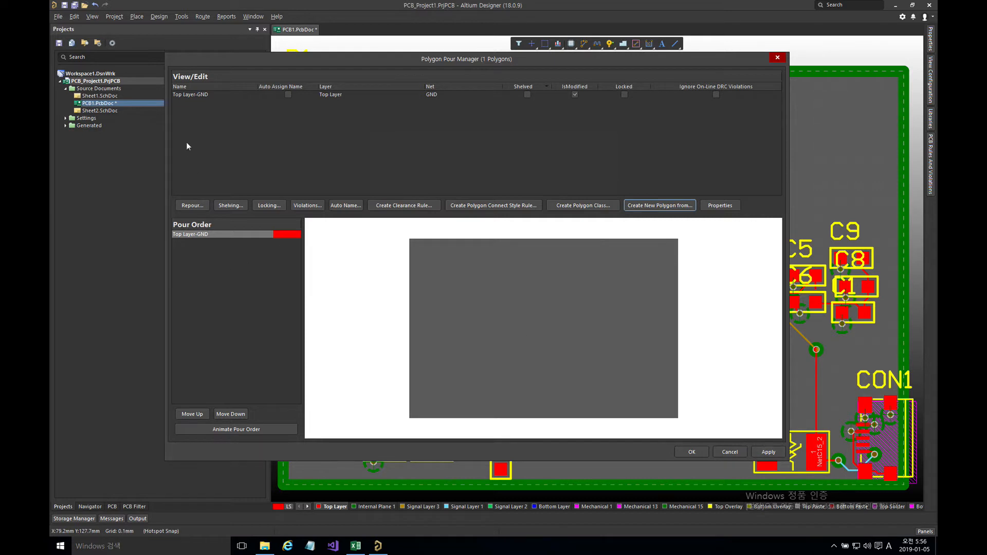
Repour the new Top Layer-GND polygon, apply the changes to the design, and close the Polygon Pour Manager
right_click(191, 95)
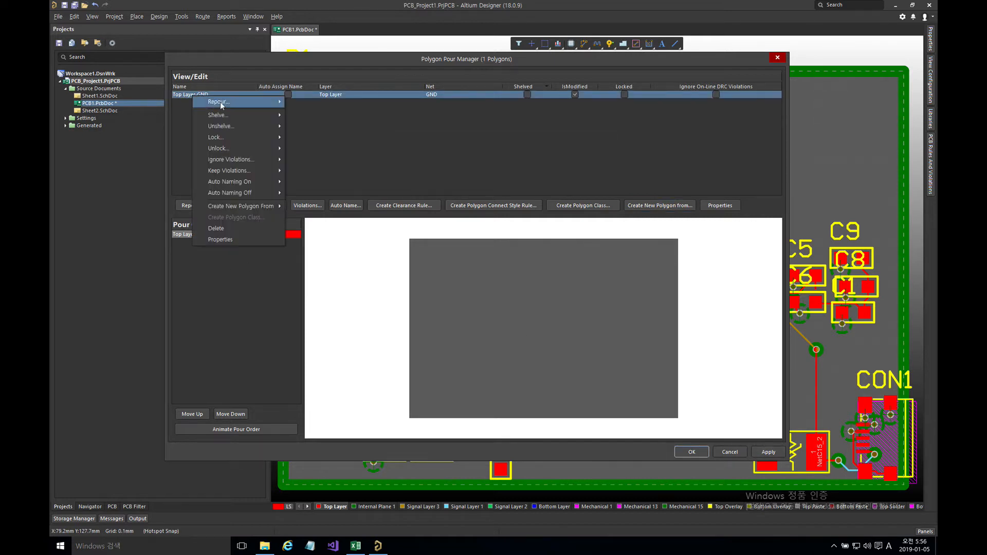
mouse_move(260, 105)
left_click(322, 112)
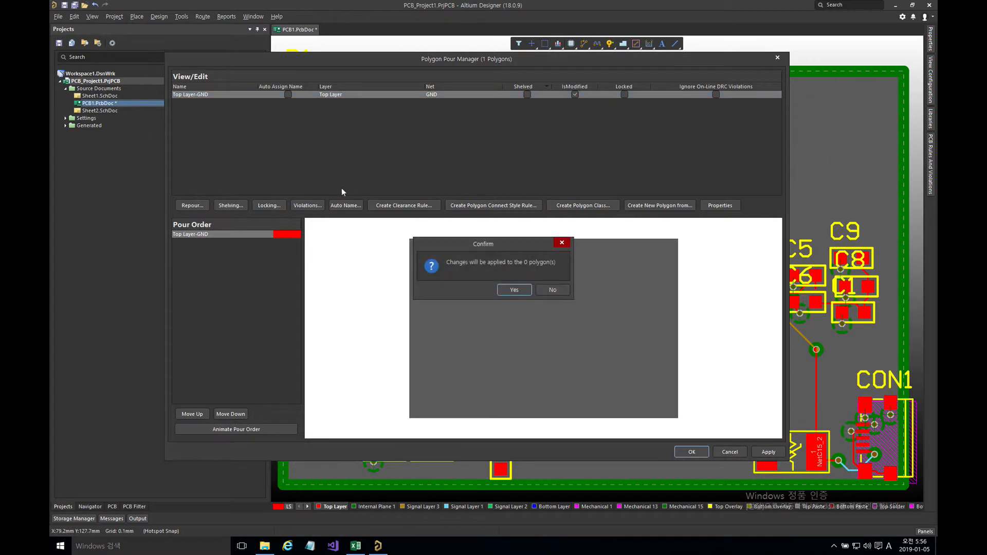
left_click(518, 289)
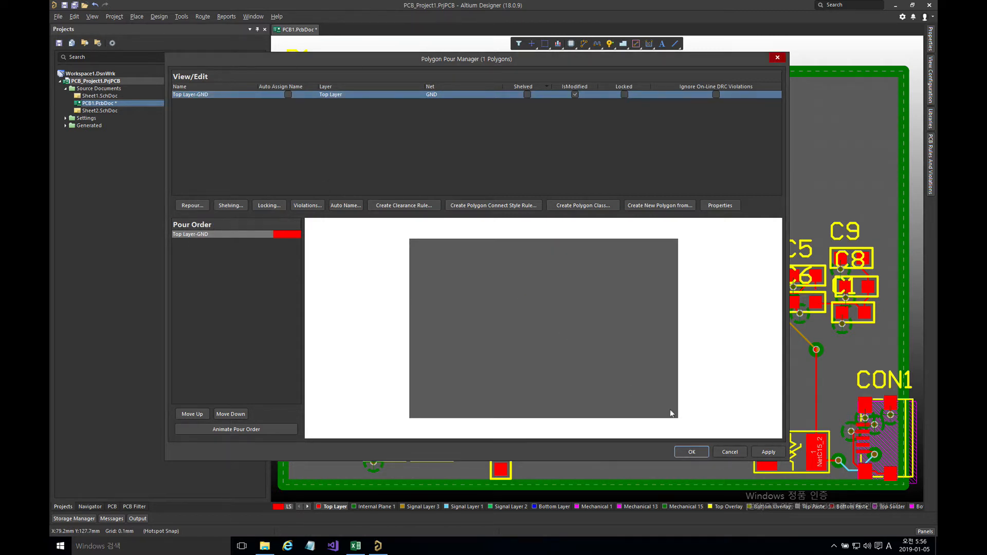
left_click(768, 453)
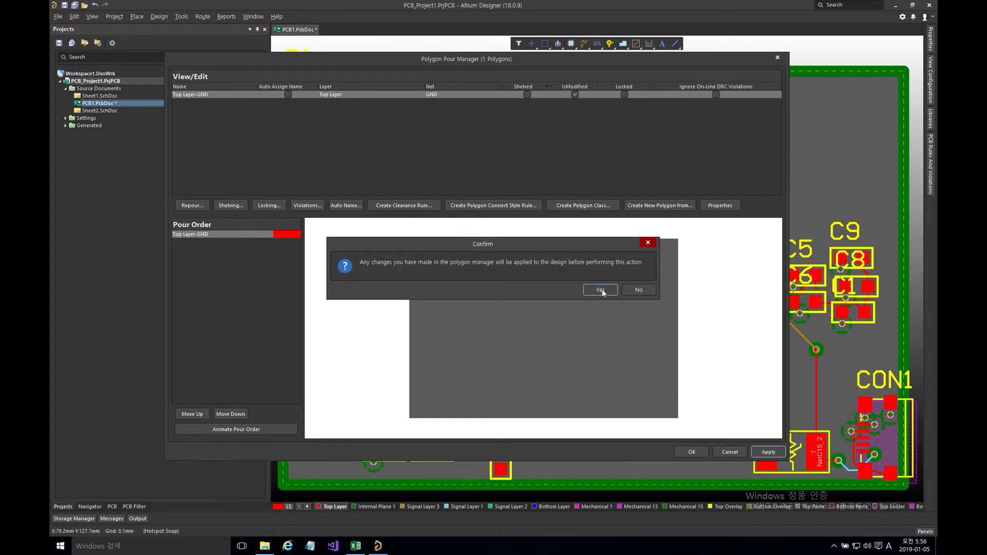
left_click(600, 290)
left_click(692, 452)
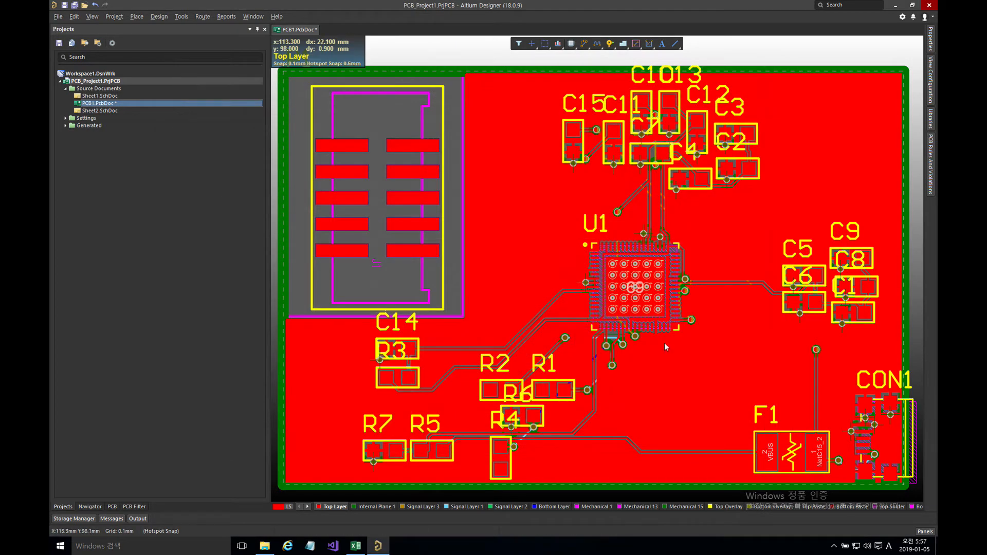
Start a new polygon from the existing Top Layer-GND polygon in the Polygon Pour Manager
right_click_drag(698, 358, 724, 310)
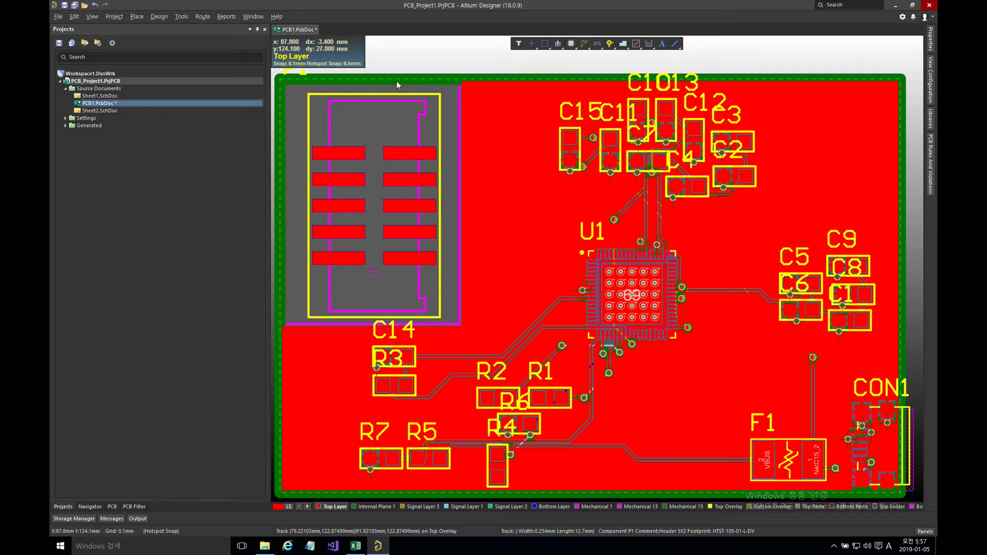
left_click(181, 16)
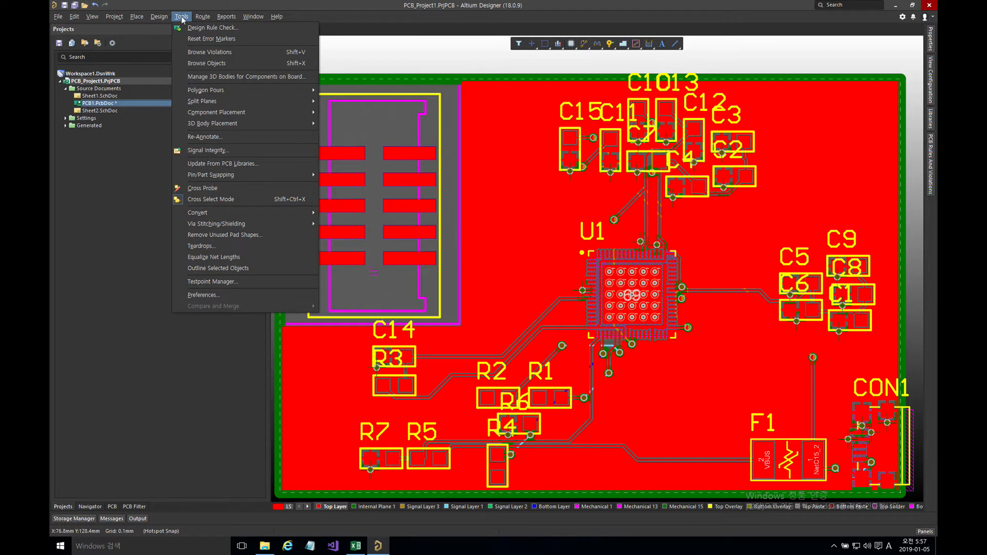
mouse_move(309, 91)
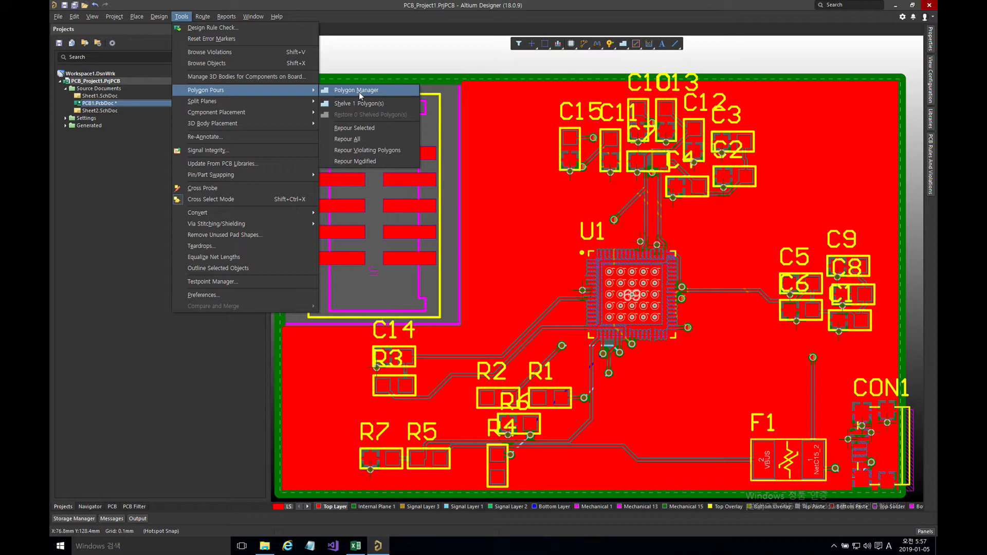
left_click(359, 91)
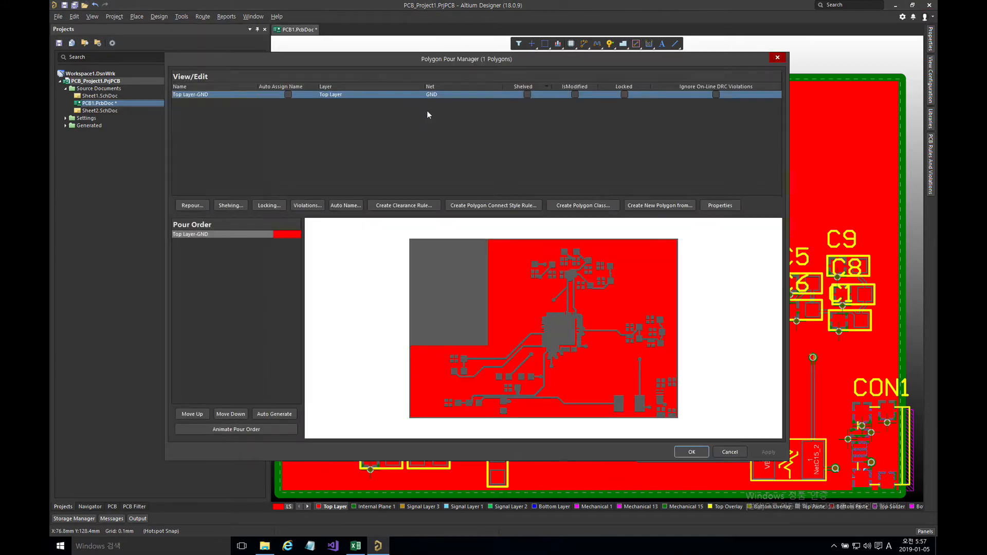
left_click(647, 205)
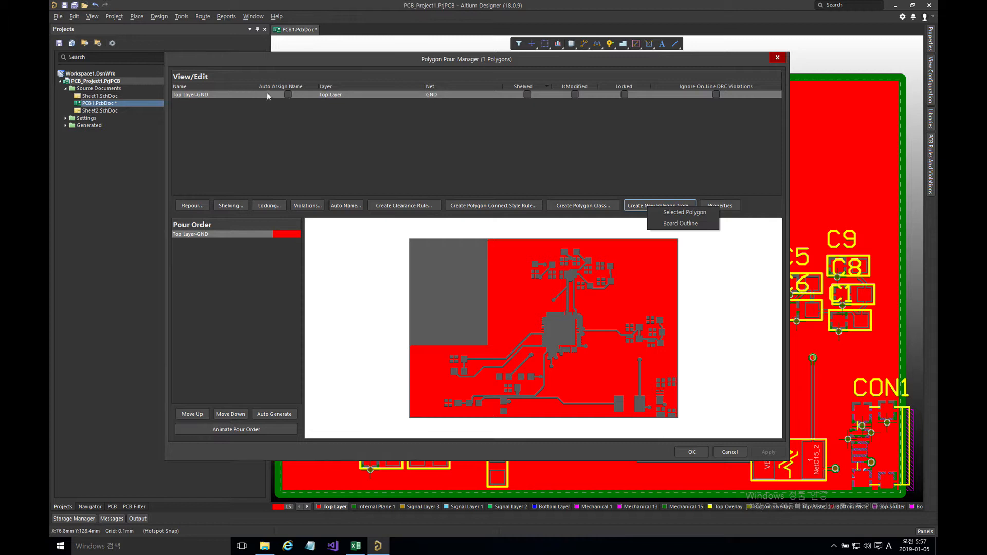
left_click(671, 213)
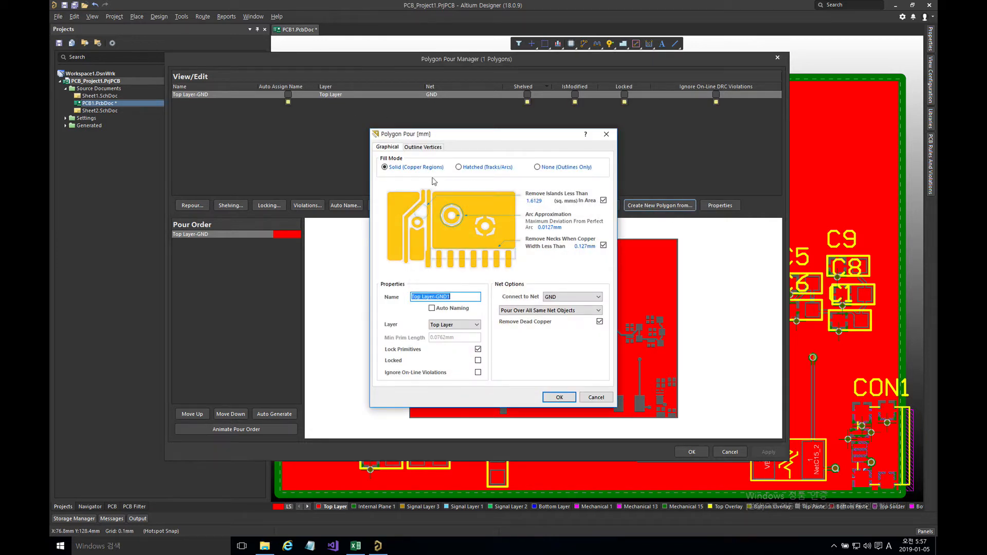
Assign the new polygon to the Bottom Layer, name it BT-GND, keep Pour Over All Same Net Objects, and accept its settings
left_click(450, 327)
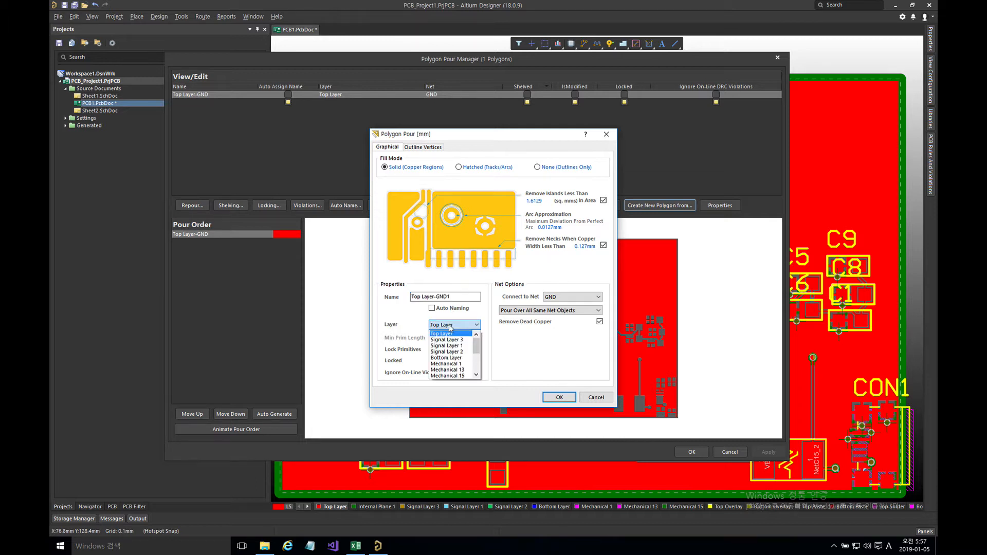
left_click(452, 358)
double_click(455, 296)
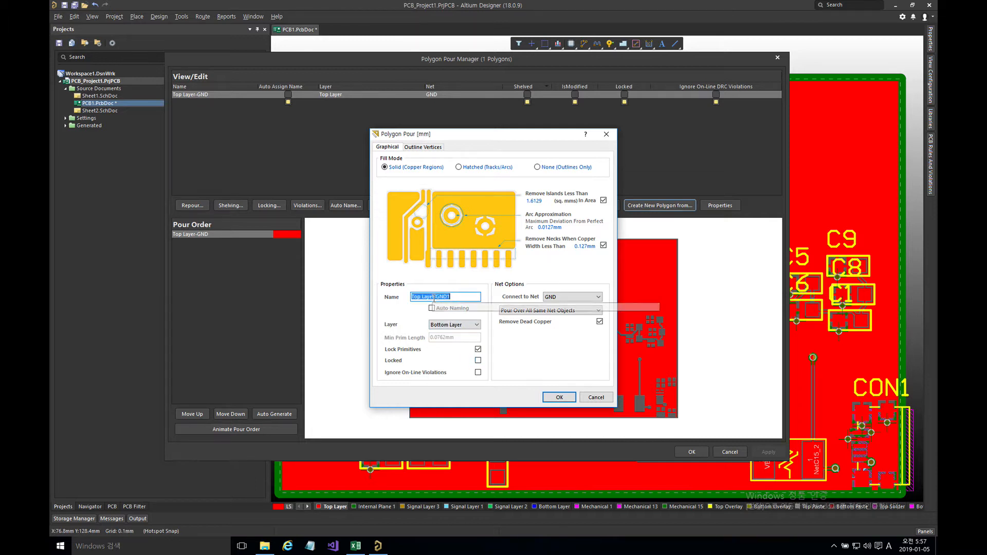
left_click(437, 296)
double_click(423, 297)
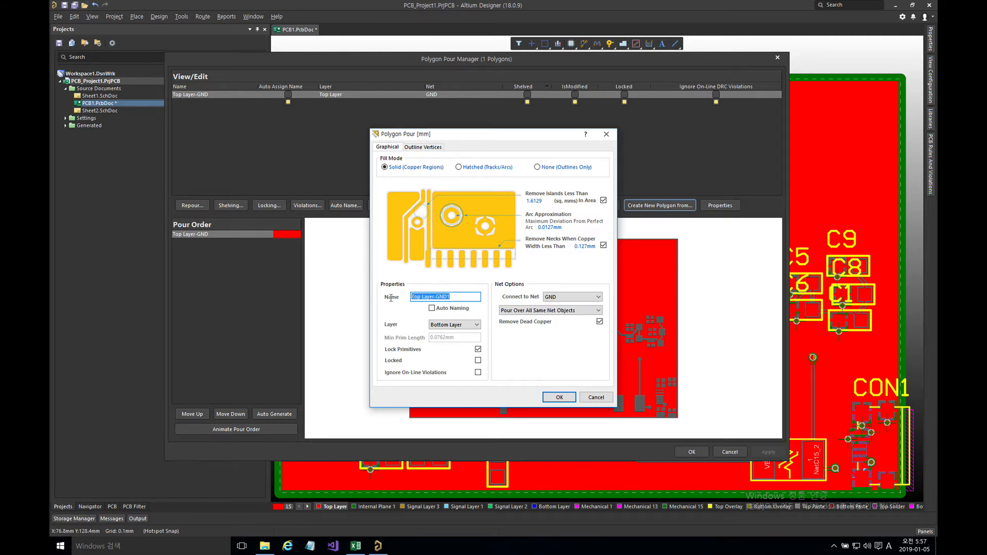
type("BT-GND")
left_click(557, 311)
left_click(555, 312)
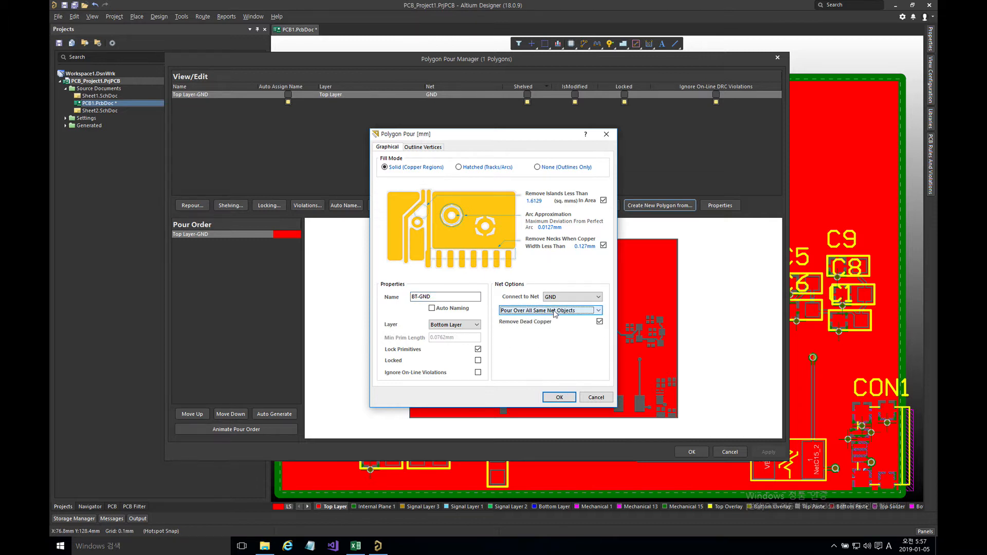
left_click(559, 397)
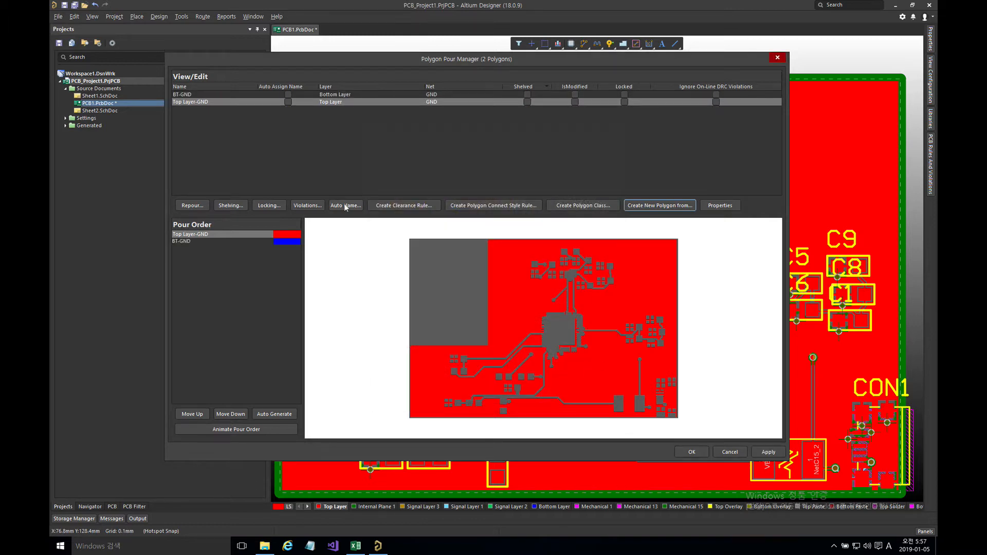
Repour the selected Top Layer-GND polygon, apply the polygon changes to the design, and close the Polygon Pour Manager
right_click(208, 103)
mouse_move(231, 109)
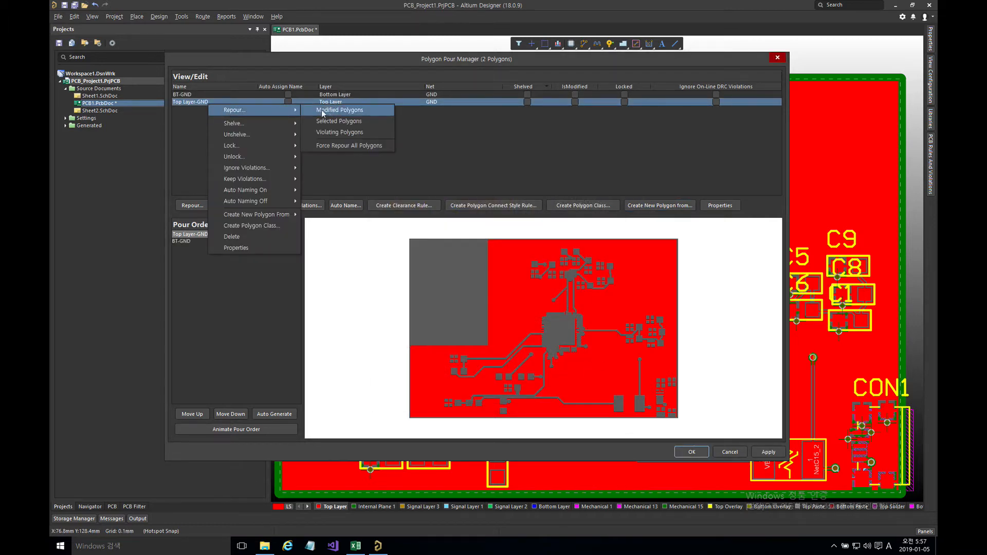
left_click(339, 122)
left_click(522, 286)
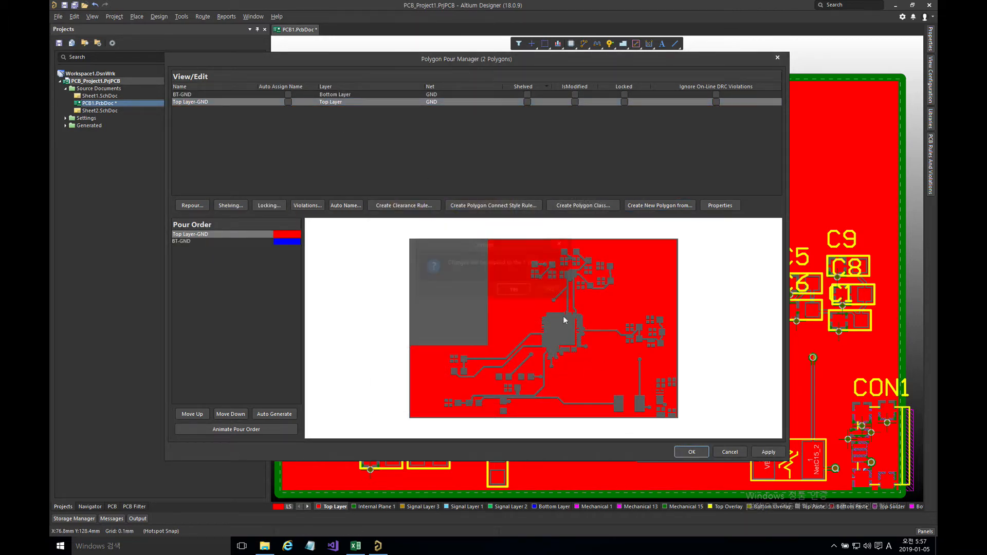
left_click(770, 452)
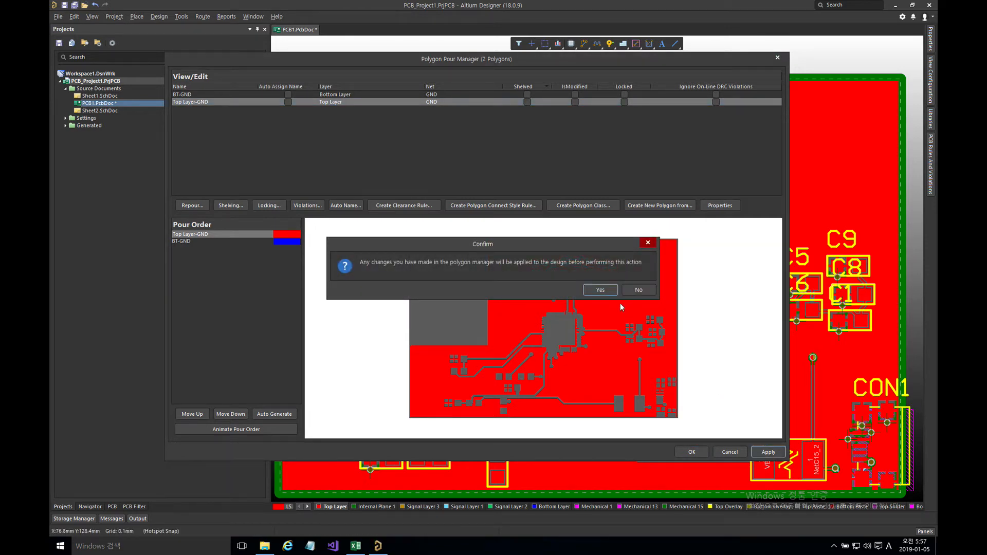
left_click(600, 290)
left_click(692, 452)
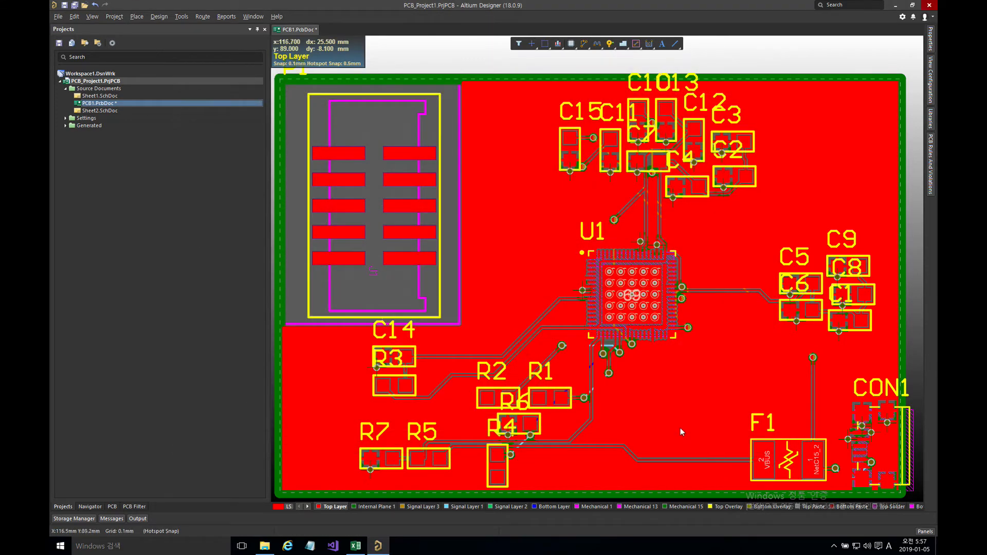
Make Bottom Layer active and repour only the BT-GND polygon through the Polygon Pour Manager
right_click_drag(462, 378, 460, 359)
left_click(547, 507)
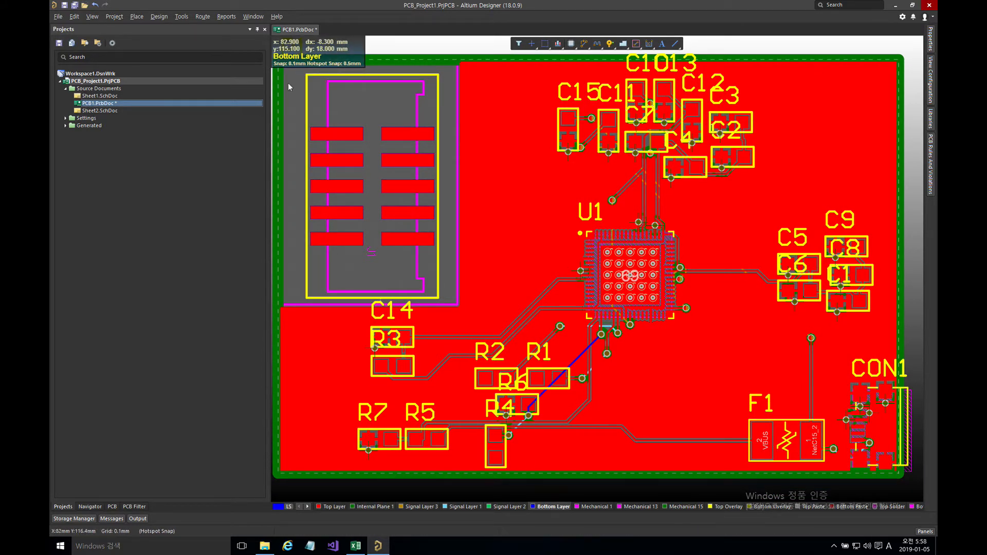
left_click(202, 16)
mouse_move(182, 18)
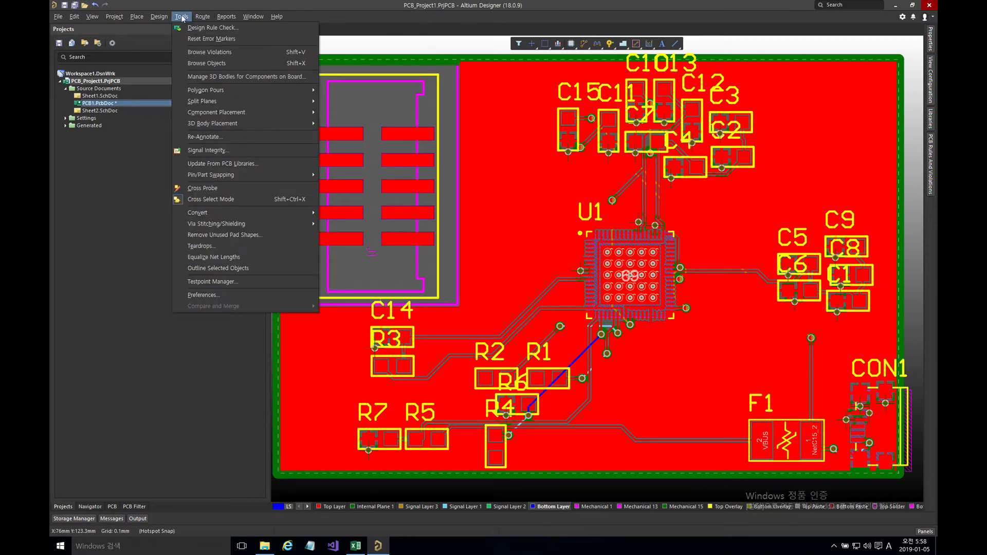
mouse_move(270, 92)
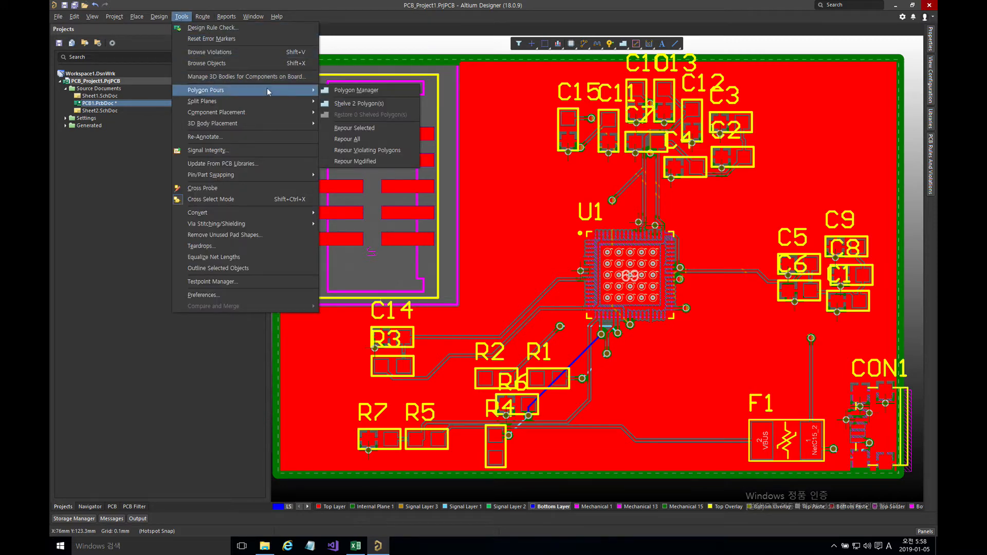
left_click(341, 91)
left_click(192, 241)
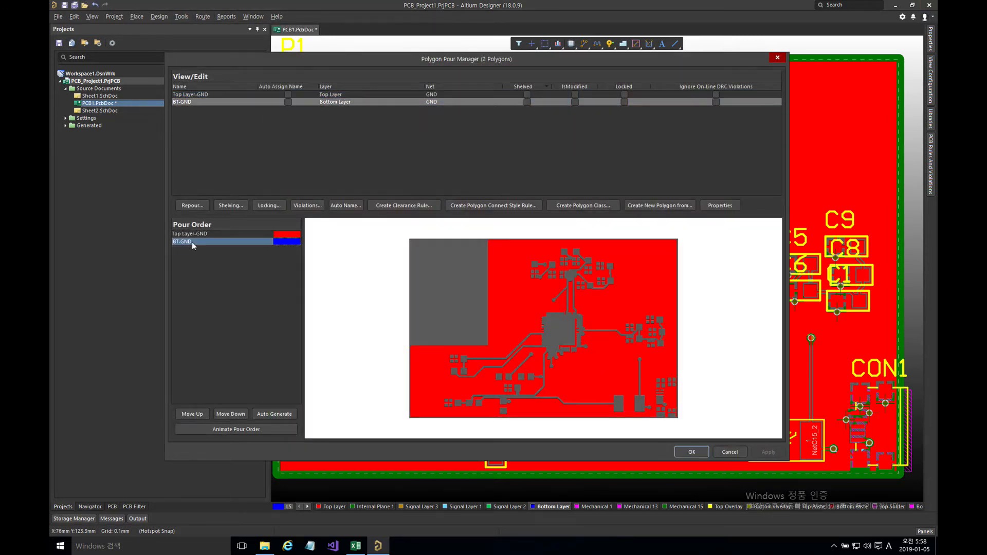
right_click(186, 103)
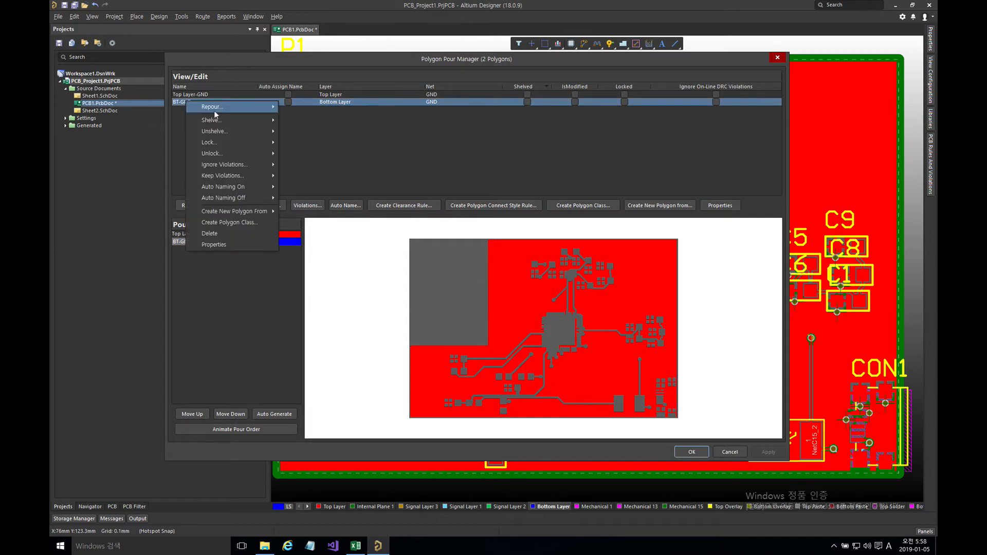
mouse_move(217, 108)
left_click(312, 119)
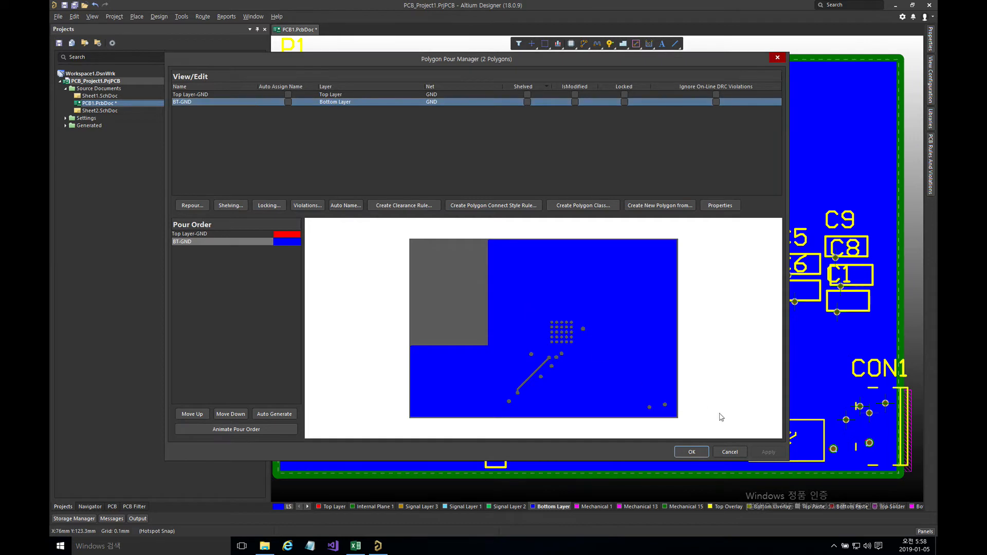
left_click(691, 452)
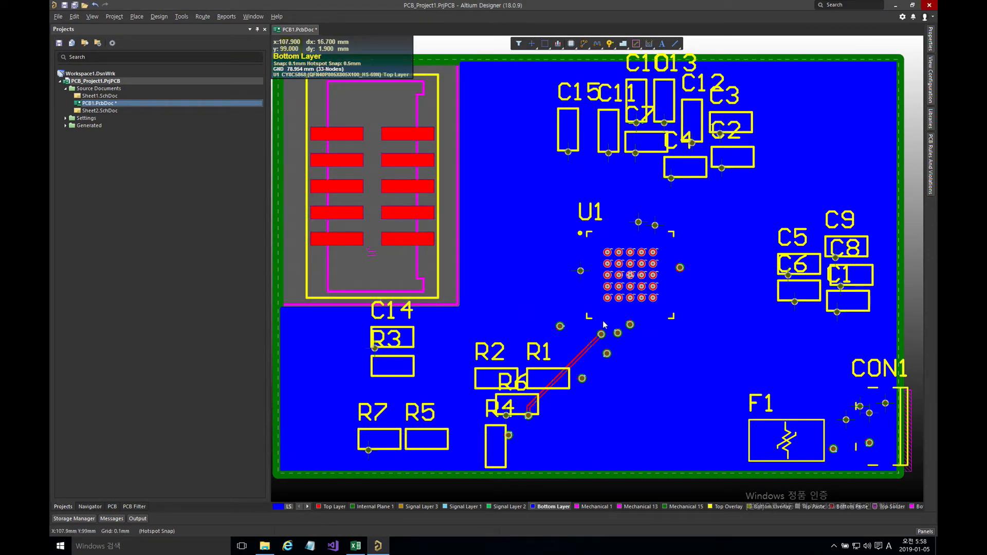
Compare the Top Layer and Bottom Layer pours, and highlight the bottom-layer GND polygon to inspect it
left_click(330, 507)
left_click(554, 507)
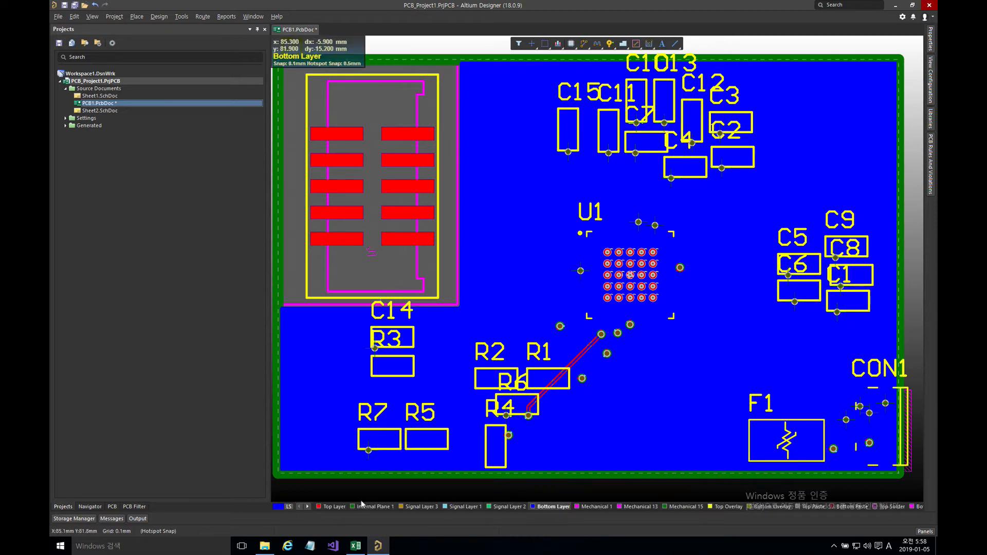
left_click(333, 507)
left_click(555, 507)
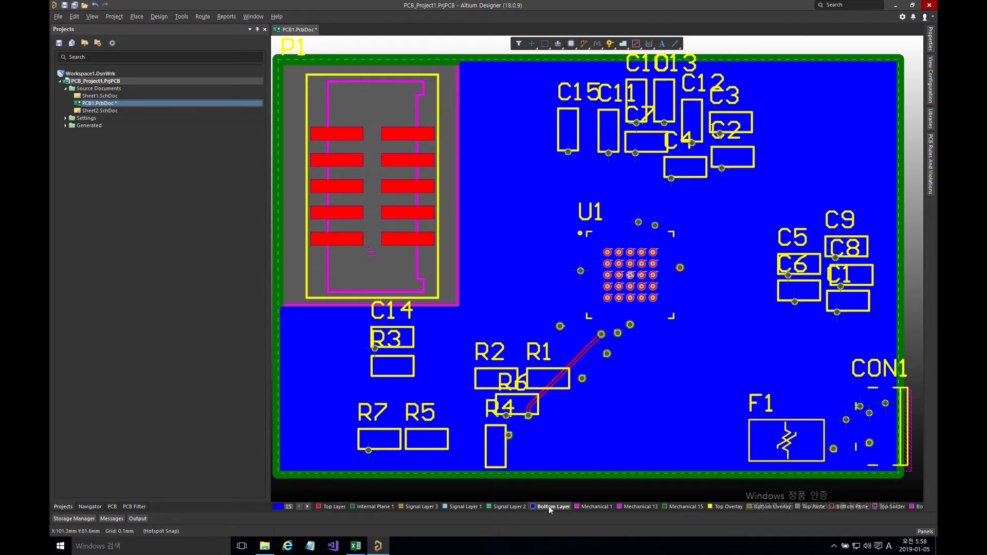
left_click(323, 406)
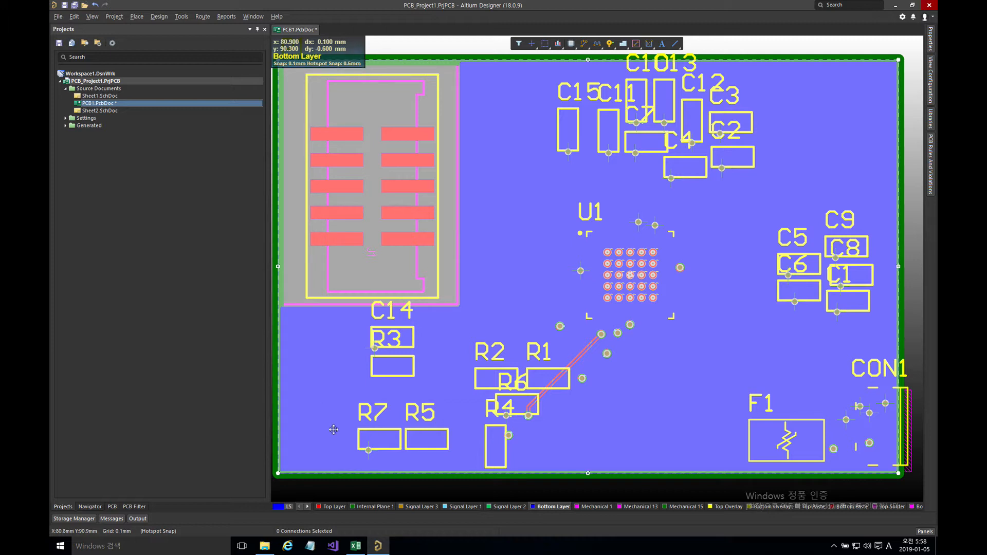
left_click(378, 490)
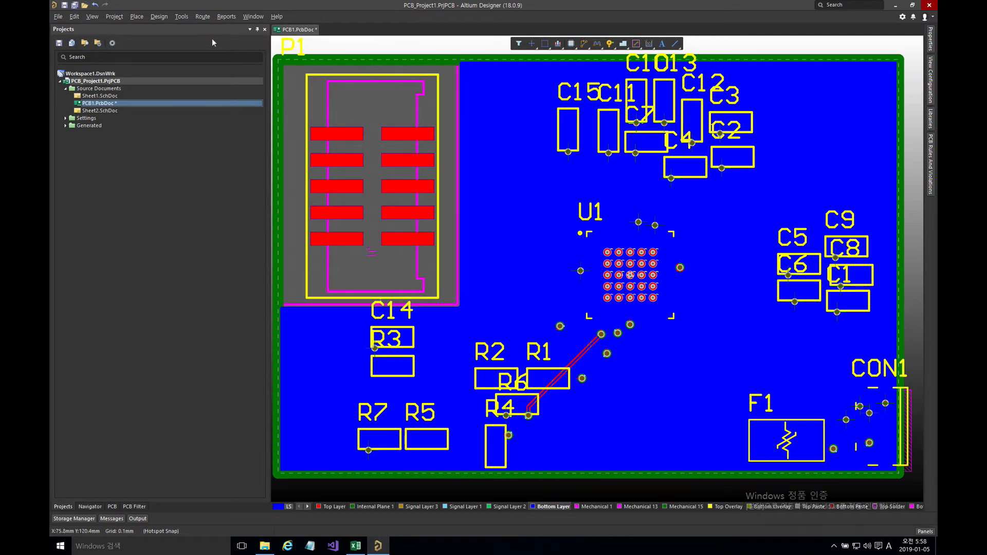
Start adding via stitching to the GND net, preview staggered alternate rows, and set the stitching grid to 3 mm without staggering
left_click(182, 19)
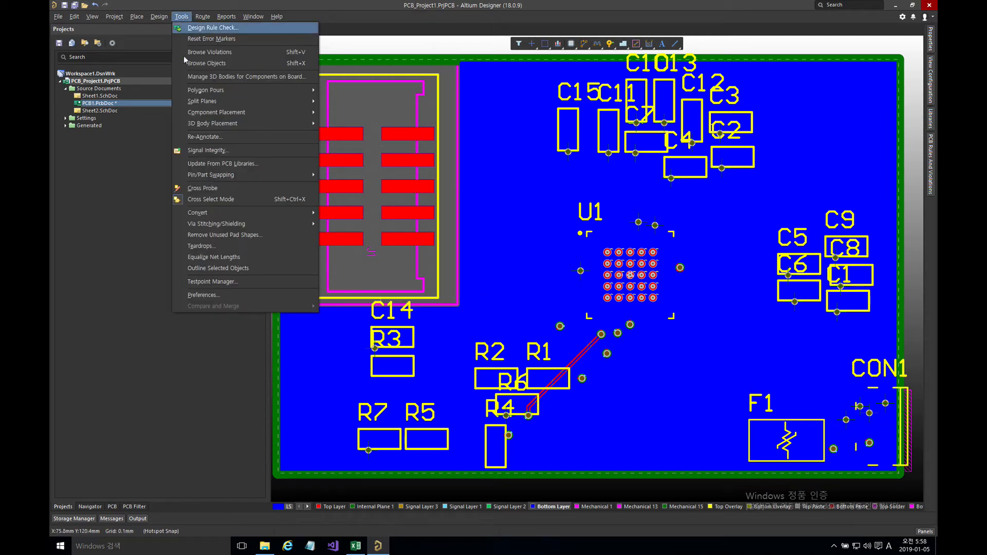
mouse_move(229, 225)
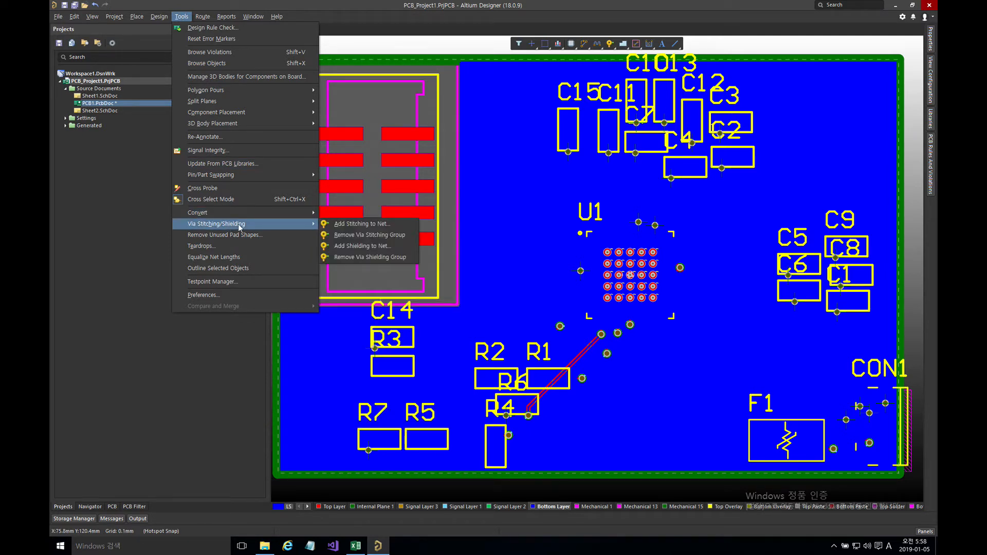
left_click(359, 225)
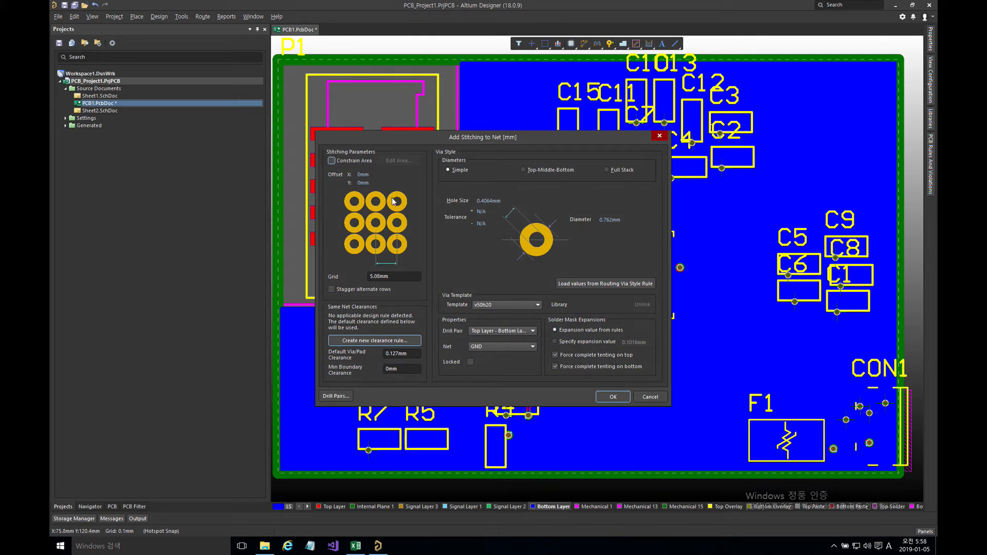
left_click(347, 291)
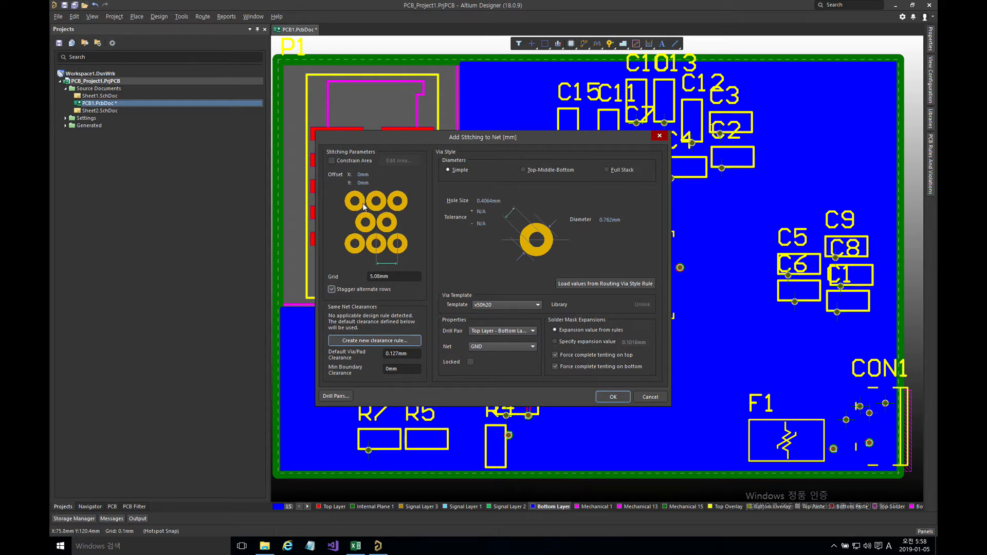
left_click(344, 291)
double_click(392, 277)
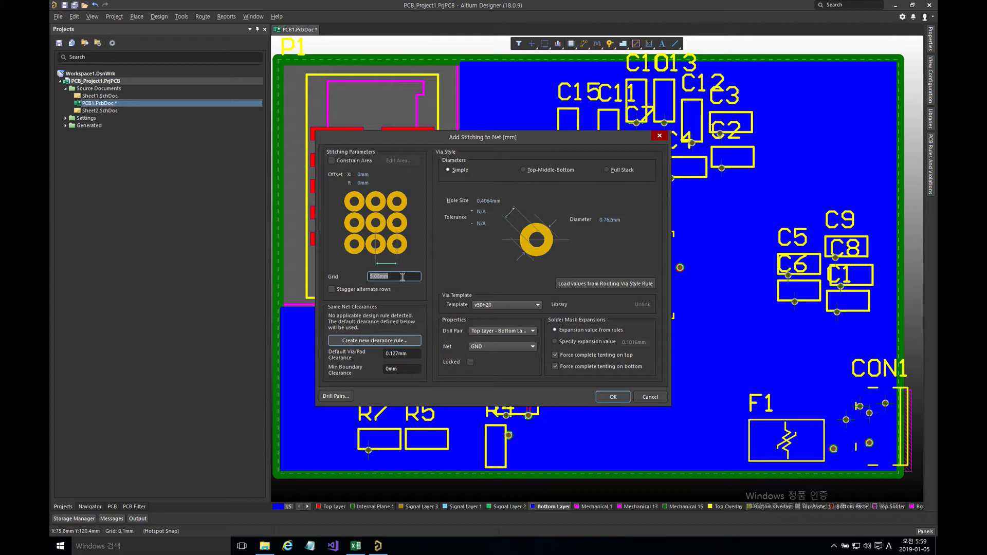
type("3")
Constrain the GND stitching to a rectangular area about 41 by 25 mm beside P1, around the upper part of U1, and add the vias
left_click(355, 159)
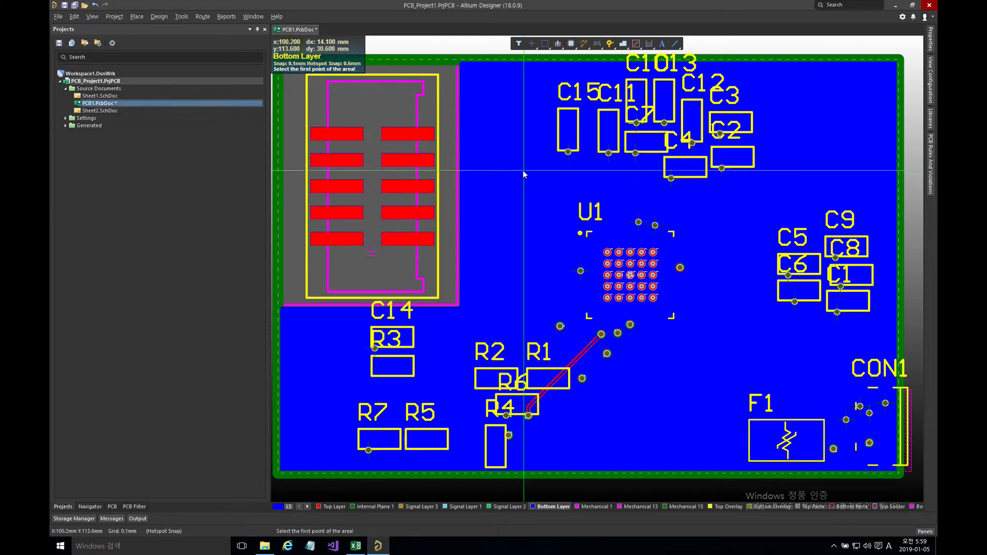
left_click(467, 66)
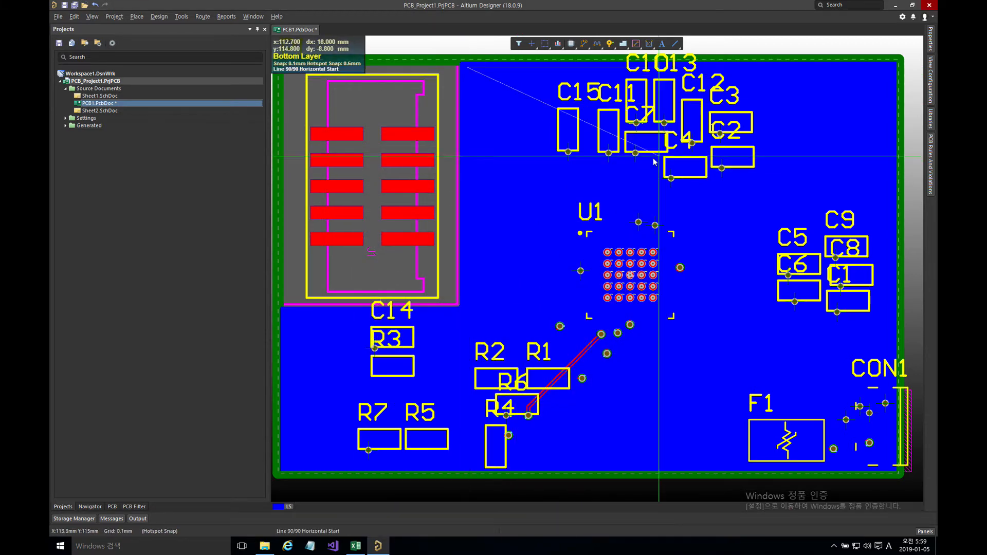
left_click(892, 324)
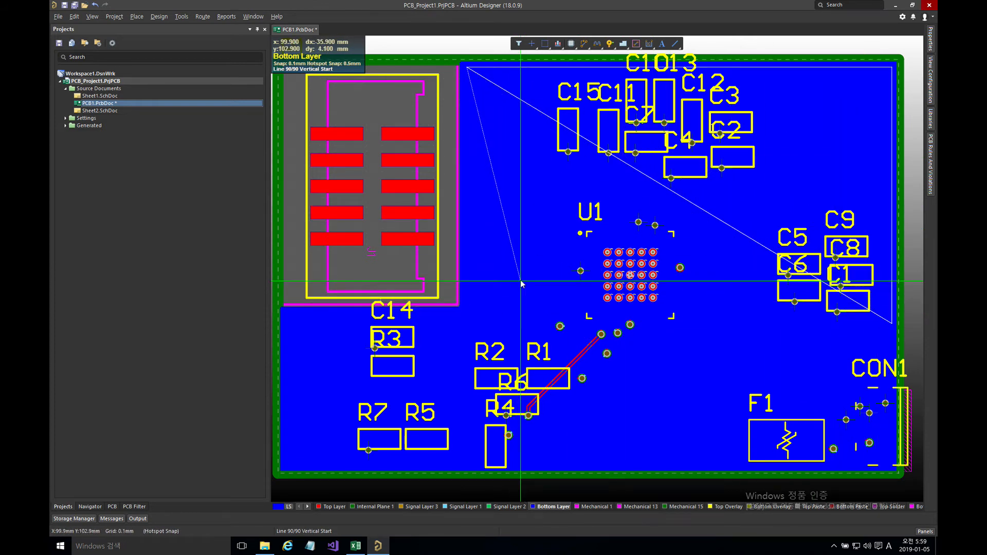
key("space")
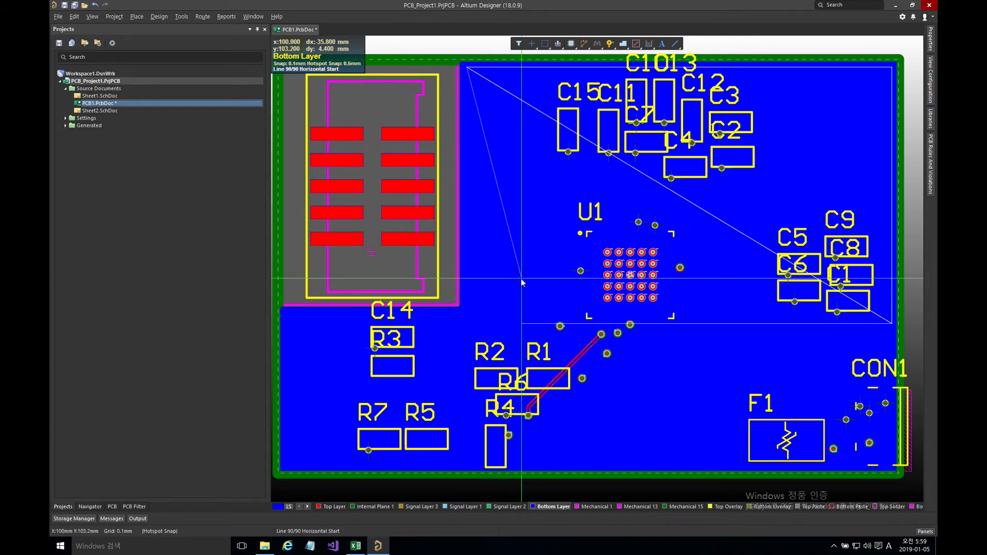
left_click(466, 256)
right_click(468, 254)
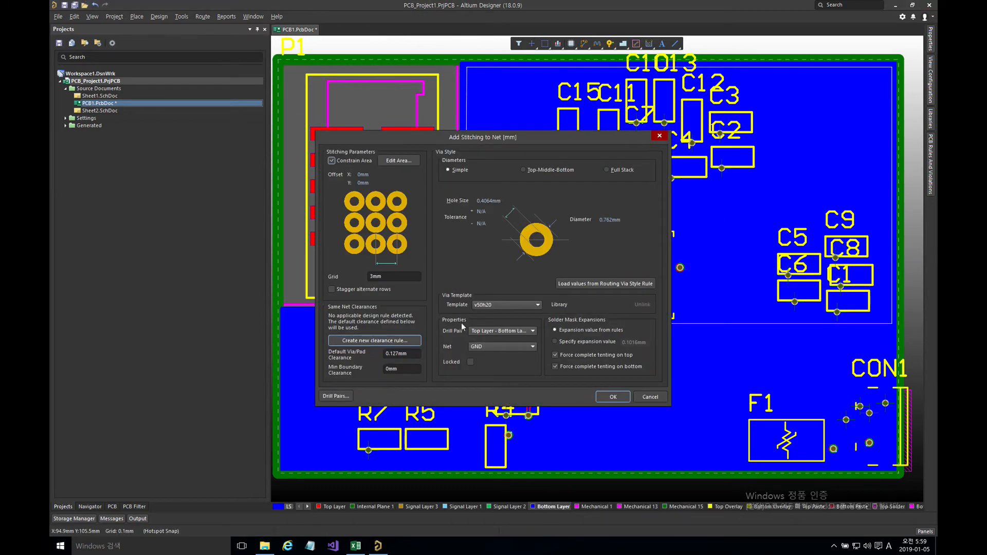
left_click(609, 398)
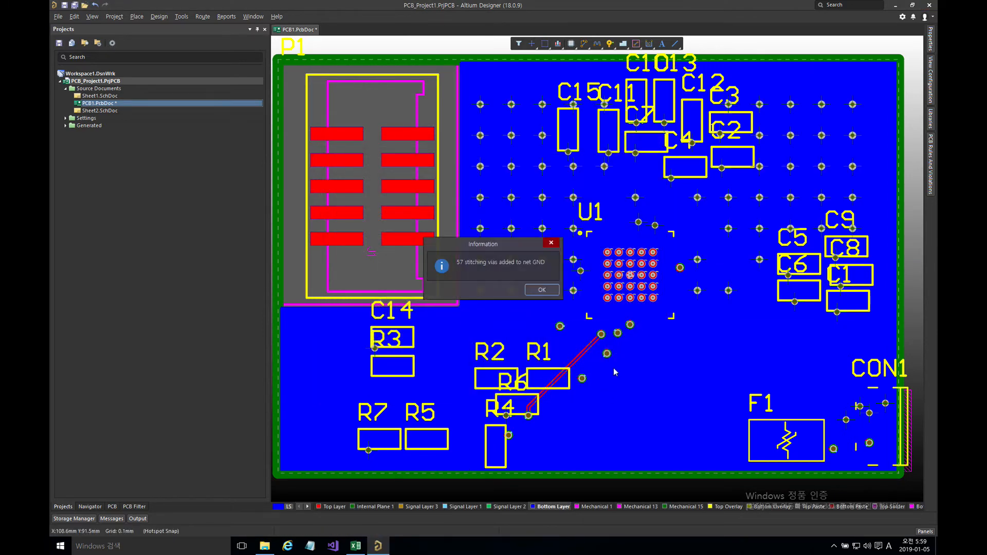
left_click(534, 294)
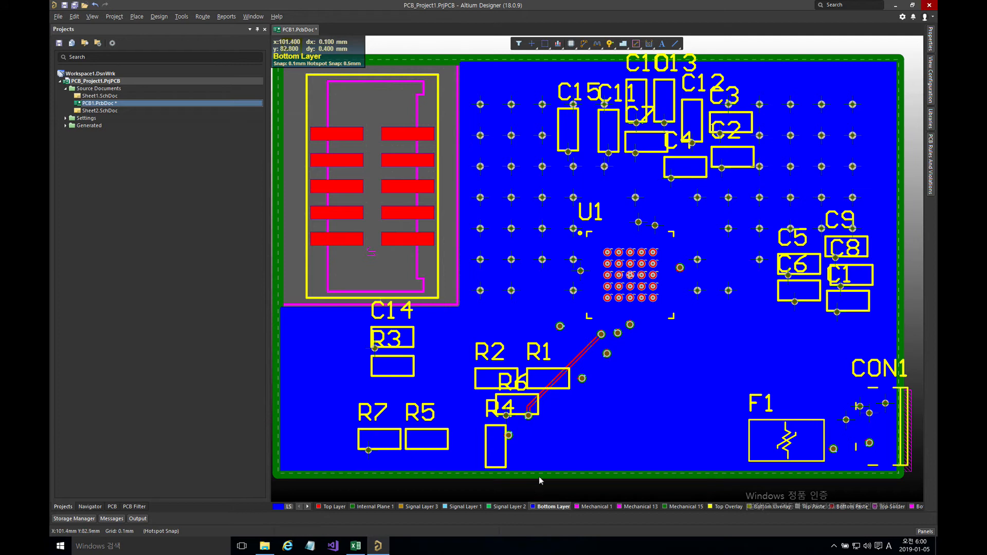
Select the via stitching group from the overlapping objects, and examine closely how the stitching vias connect to the Top Layer GND polygon
left_click(512, 230)
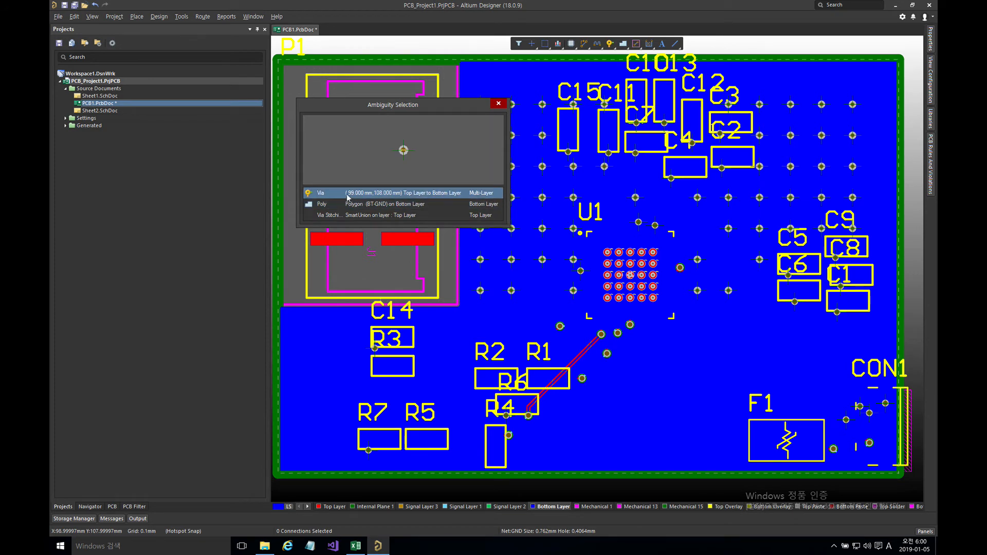
left_click(326, 215)
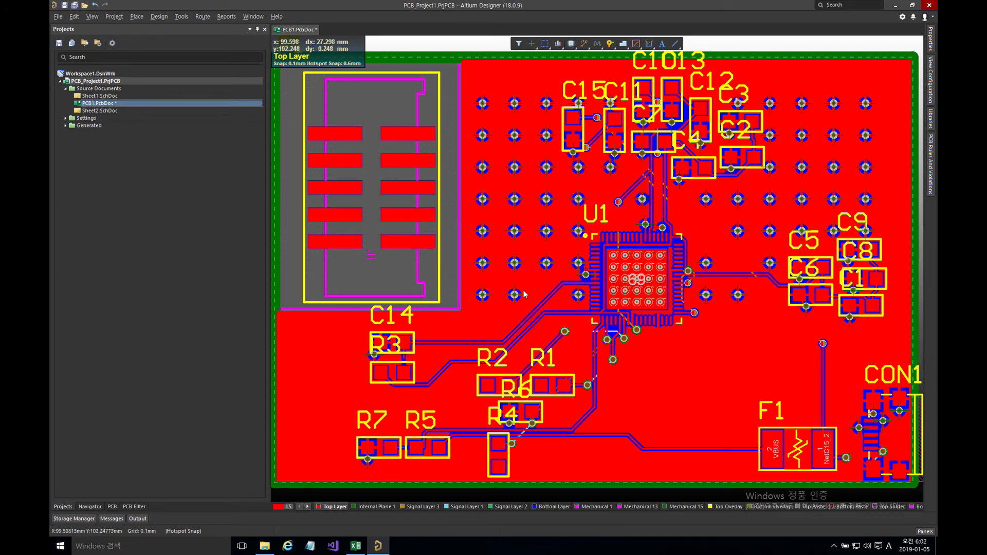
key("z")
key("w")
left_click(460, 257)
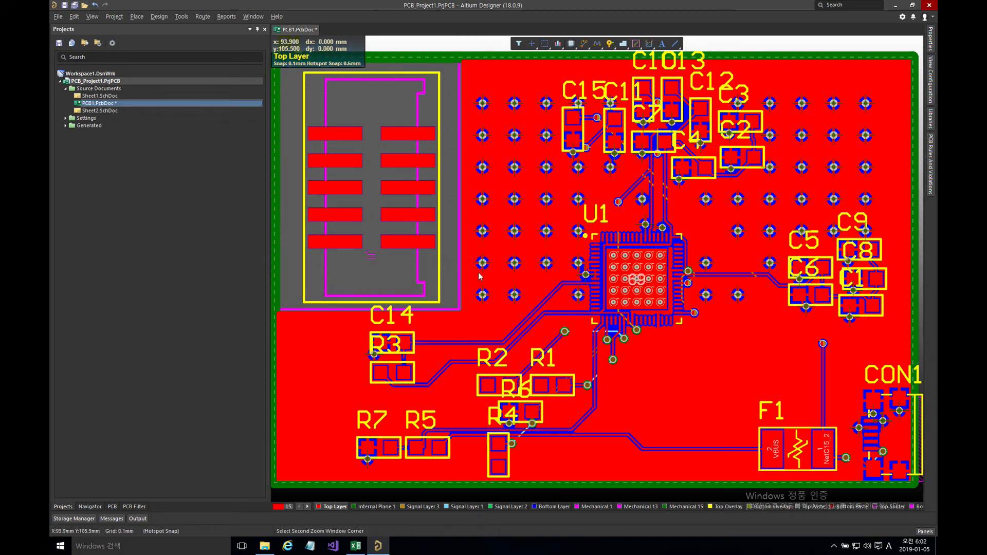
left_click(552, 321)
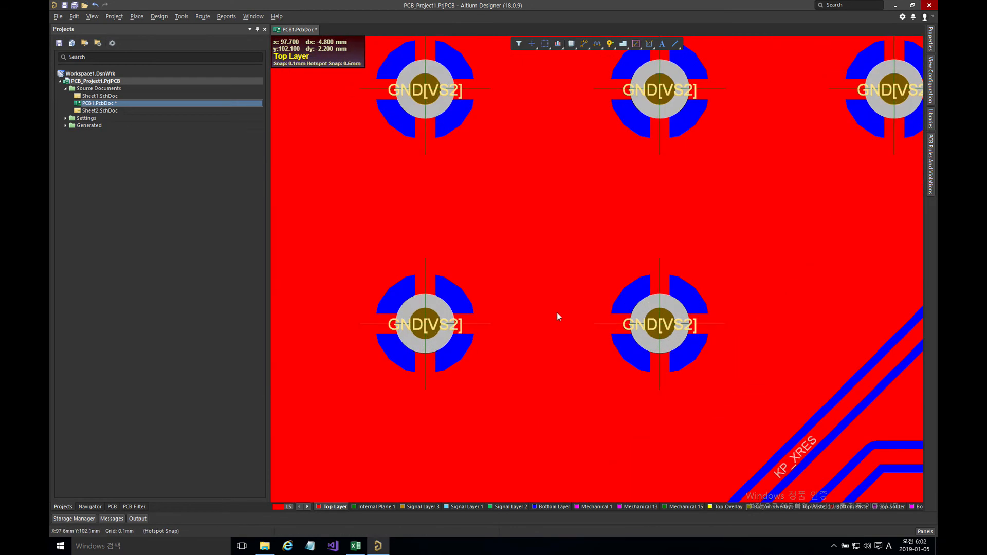
right_click(691, 308)
key("ctrl+Page_Down")
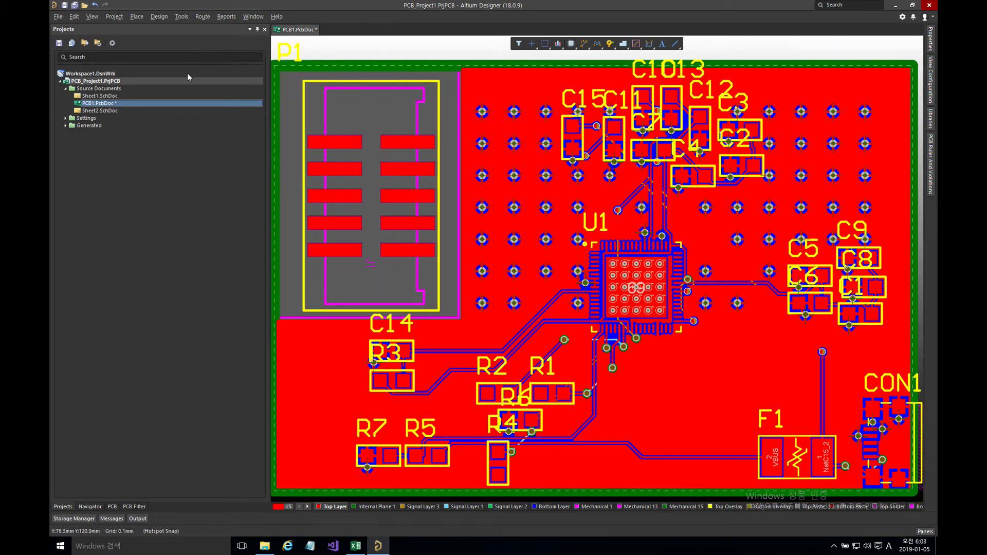
Open the PCB design rules at the PolygonConnect rule under Polygon Connect Style
left_click(159, 16)
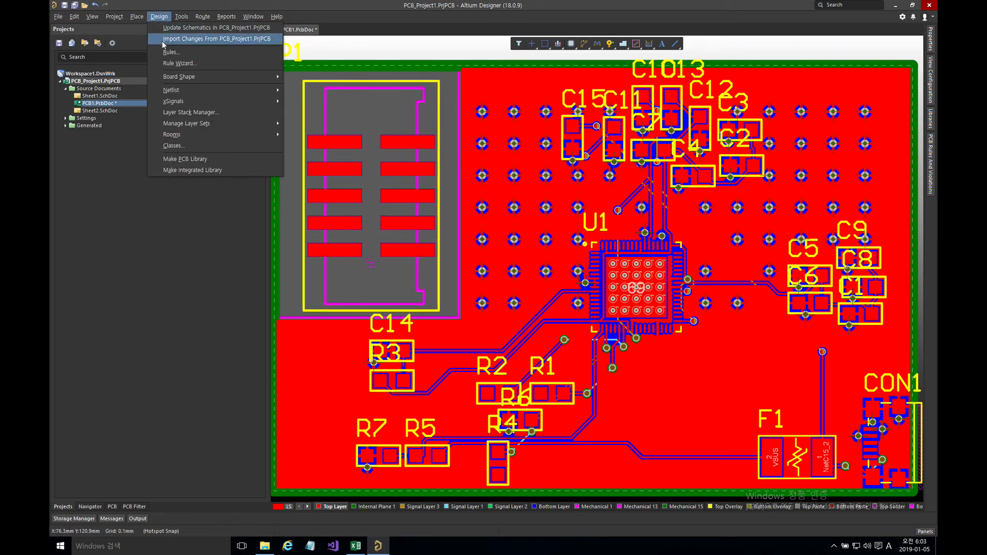
left_click(177, 52)
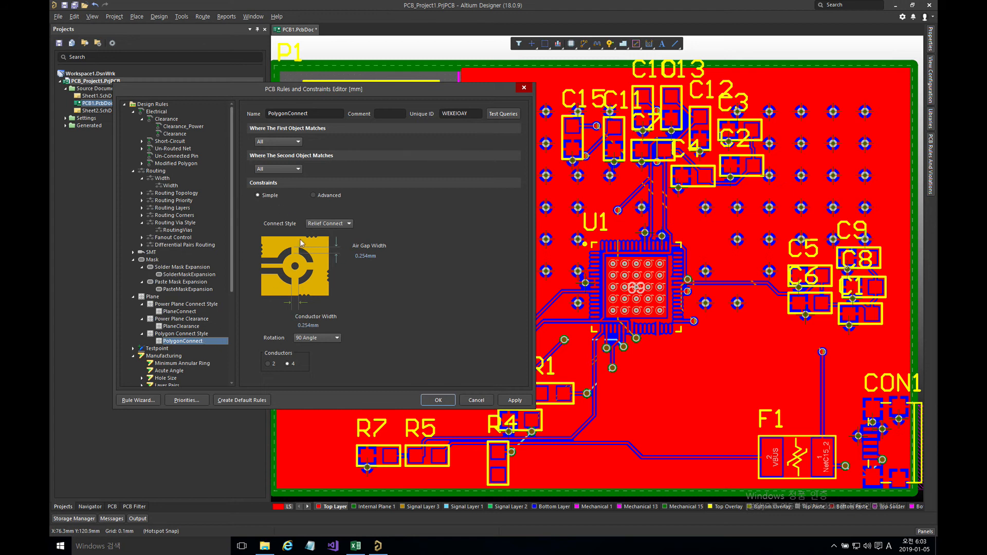
Try Direct Connect as the PolygonConnect rule's simple connect style, and compare it with the advanced constraints
left_click(336, 225)
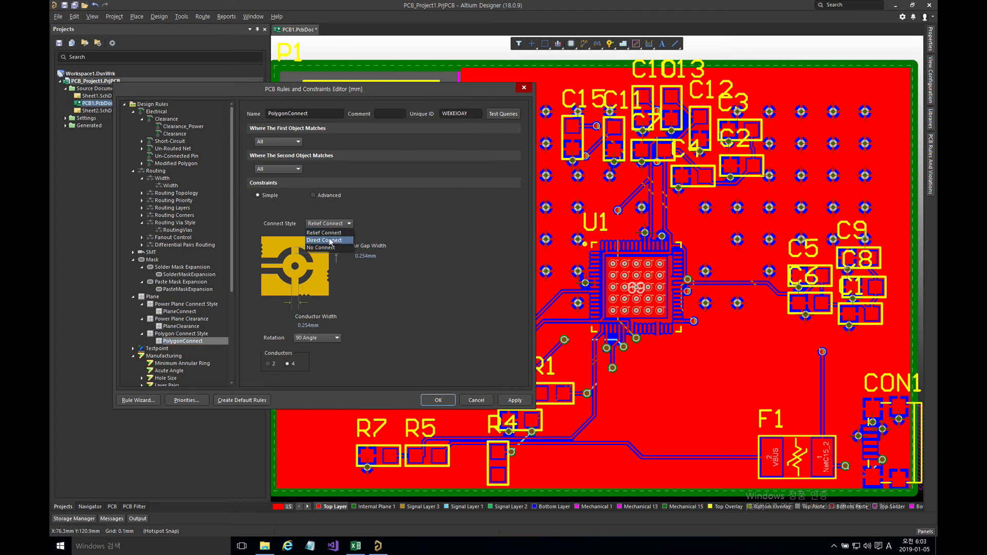
left_click(329, 240)
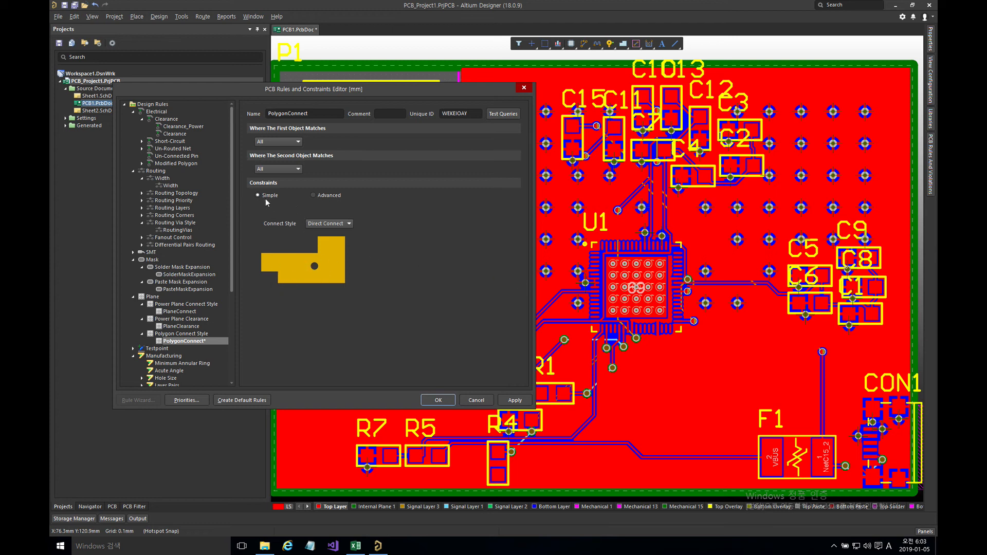
left_click(313, 196)
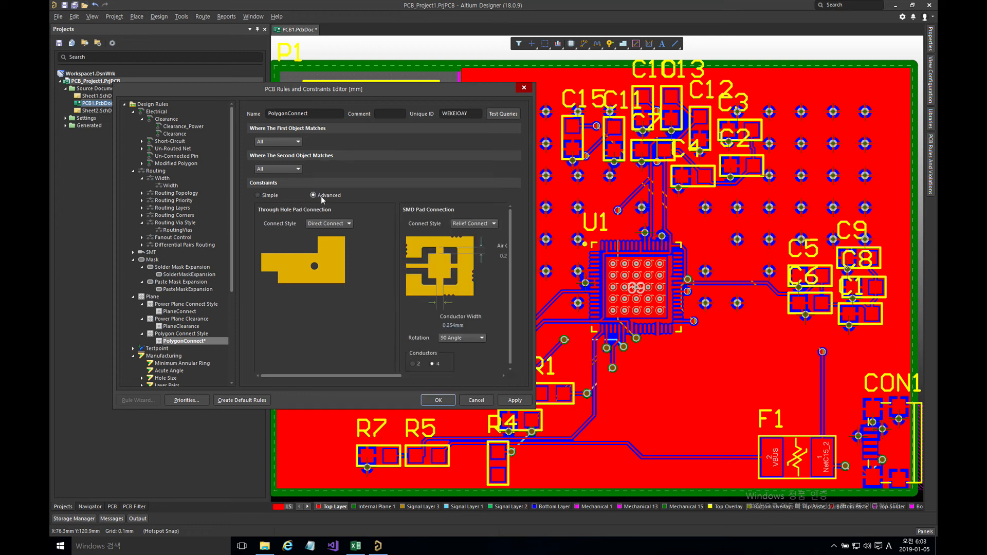
left_click(263, 198)
left_click(321, 224)
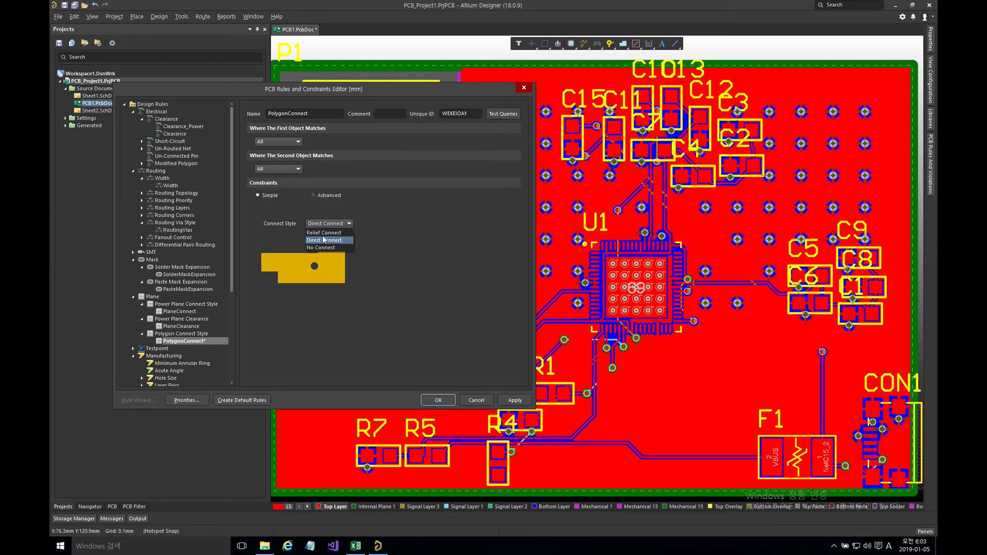
left_click(324, 239)
Switch the PolygonConnect rule to advanced constraints, set only the via connection to Direct Connect, and apply the rule
left_click(331, 198)
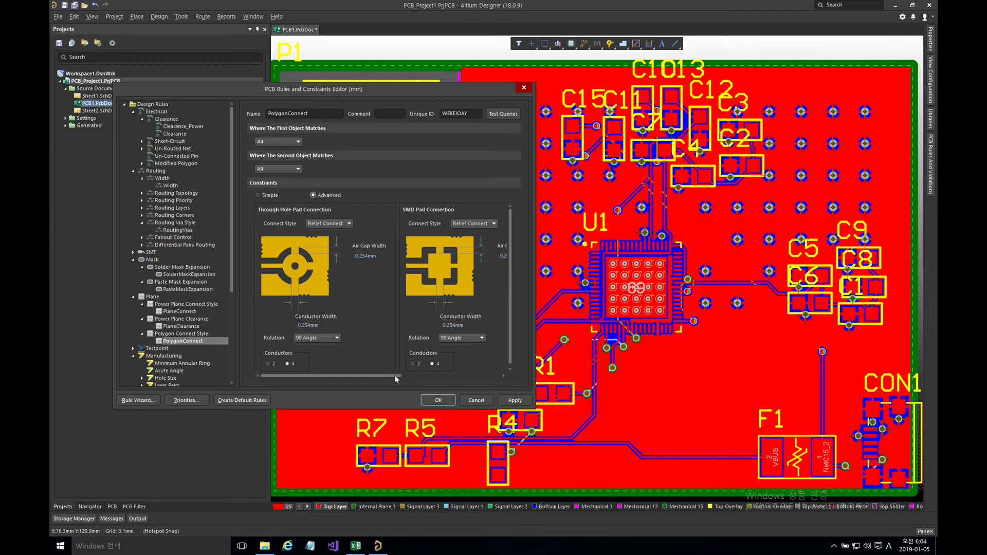
left_click_drag(396, 379, 496, 379)
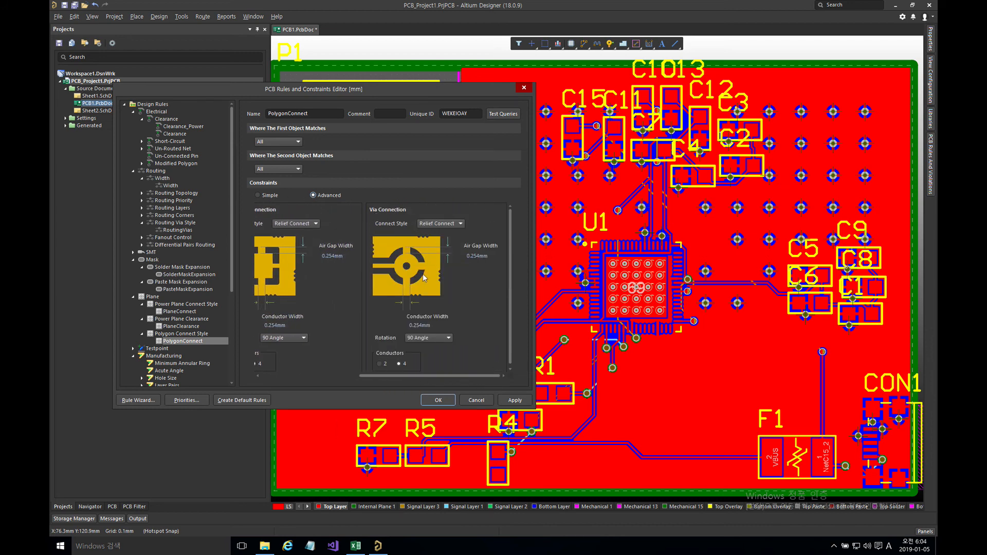
left_click(436, 226)
left_click(434, 239)
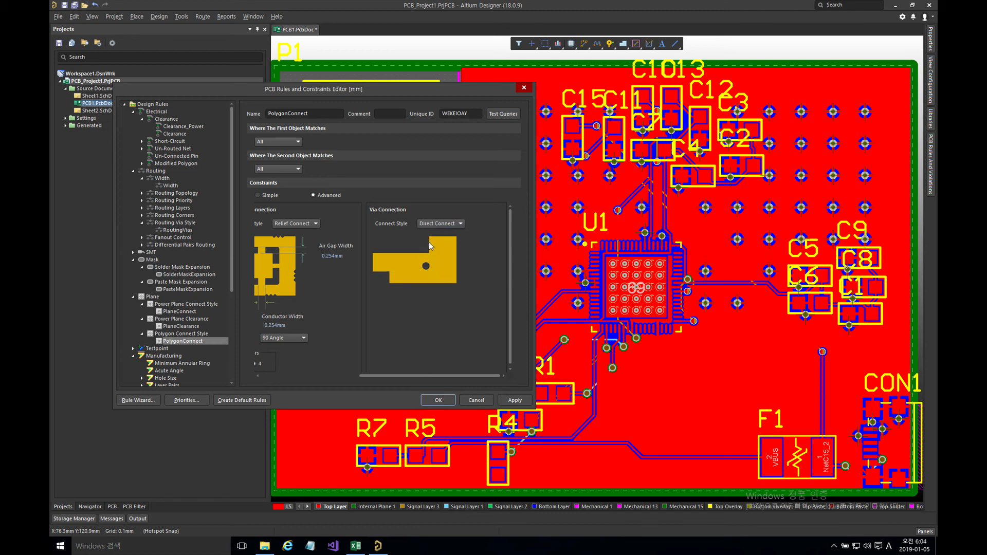
left_click(516, 402)
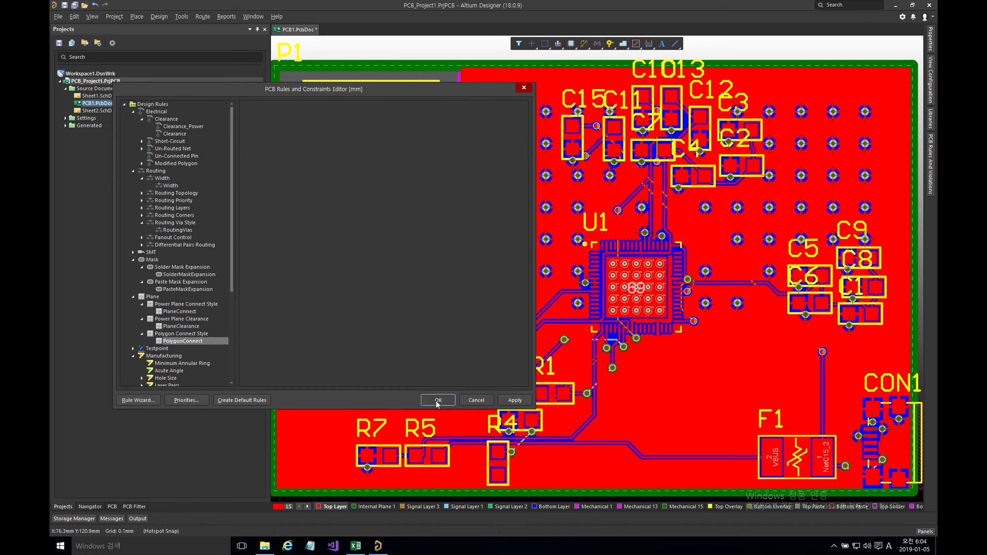
left_click(440, 400)
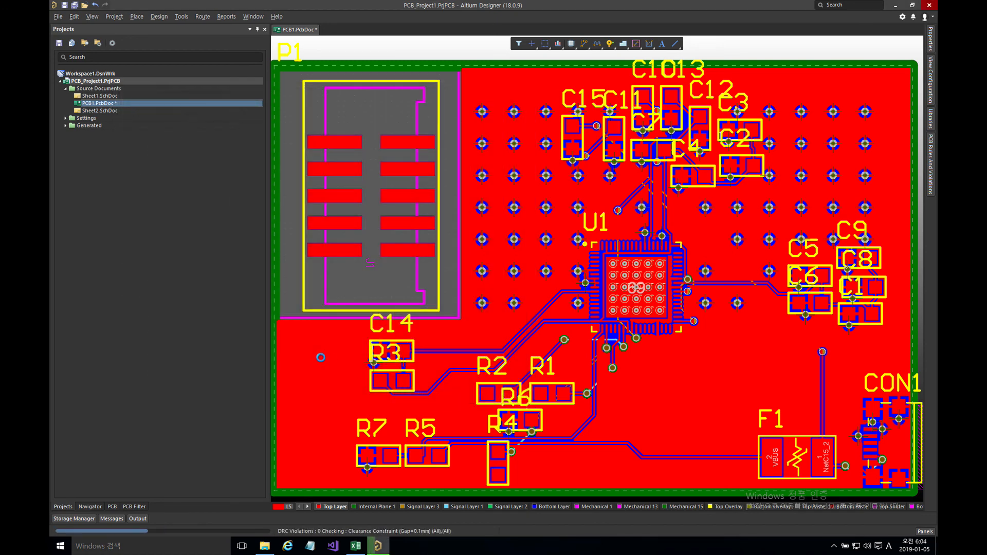
Repour the selected Top Layer GND polygon with the updated connection rule, and deselect it
left_click(317, 360)
right_click(317, 358)
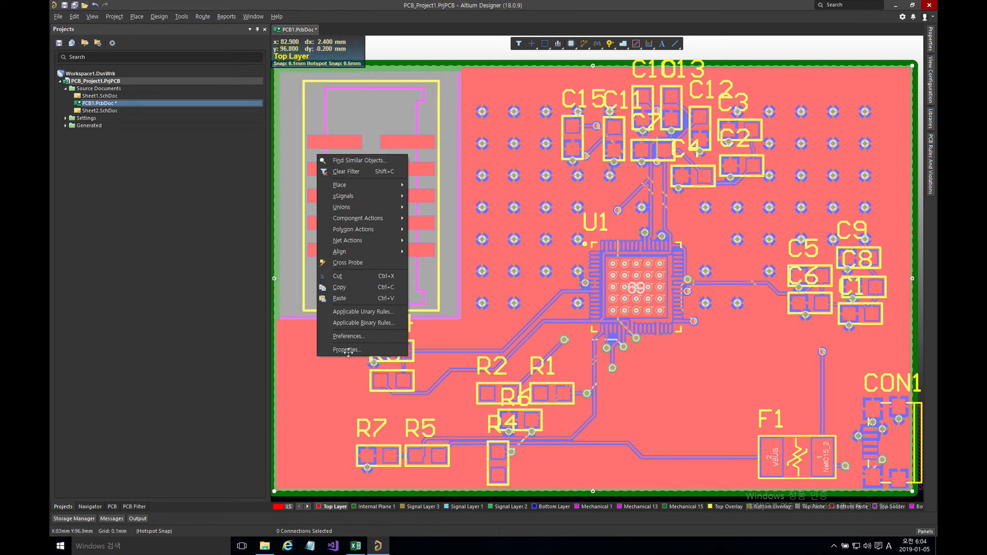
mouse_move(374, 234)
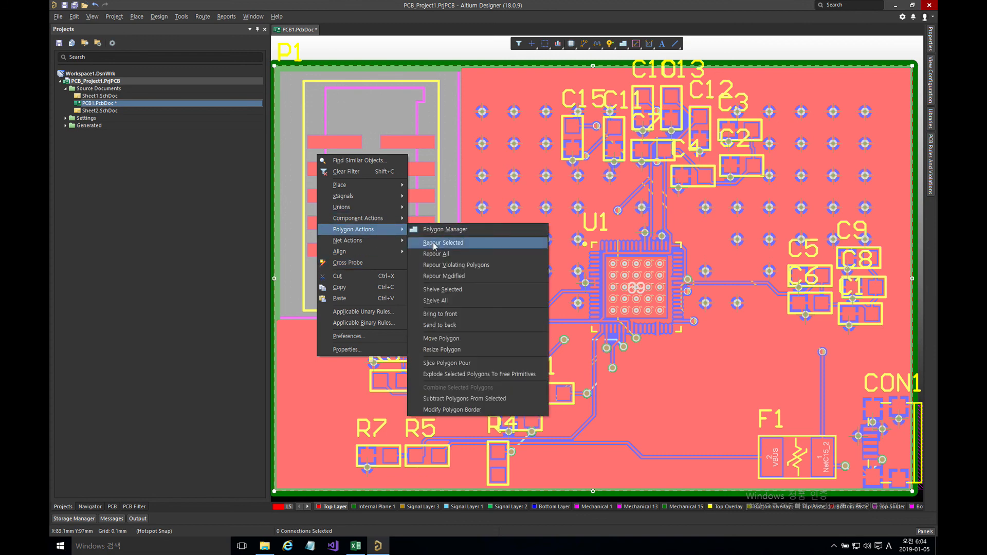
left_click(435, 242)
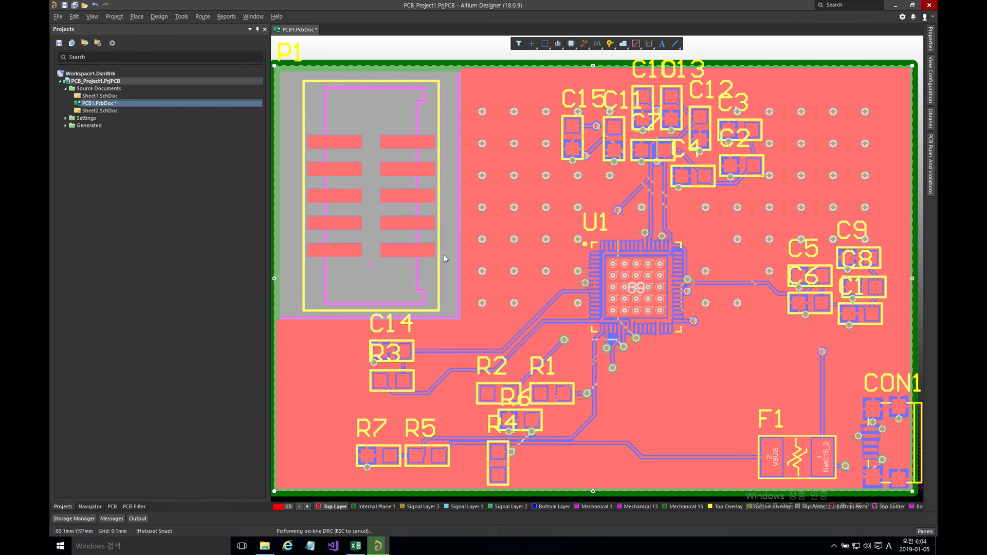
left_click(427, 52)
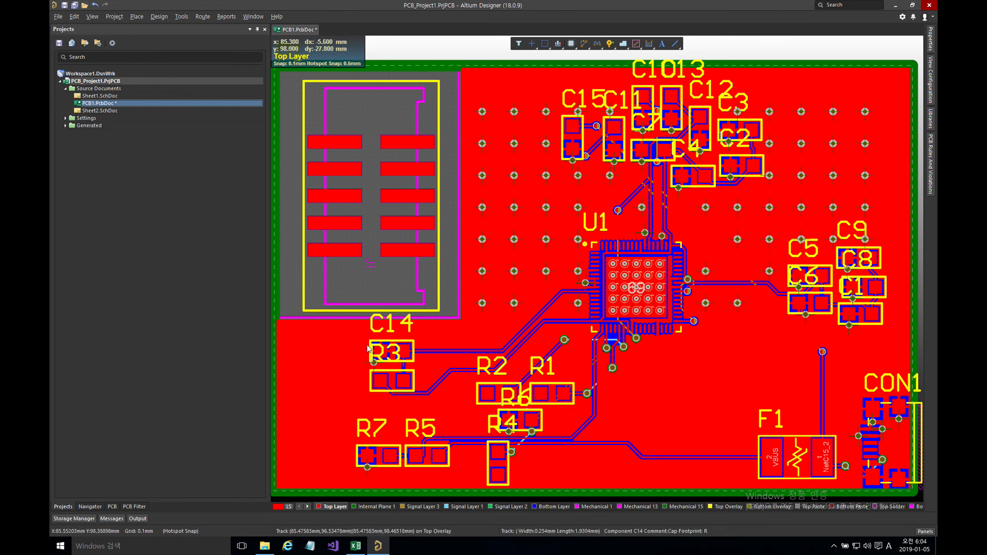